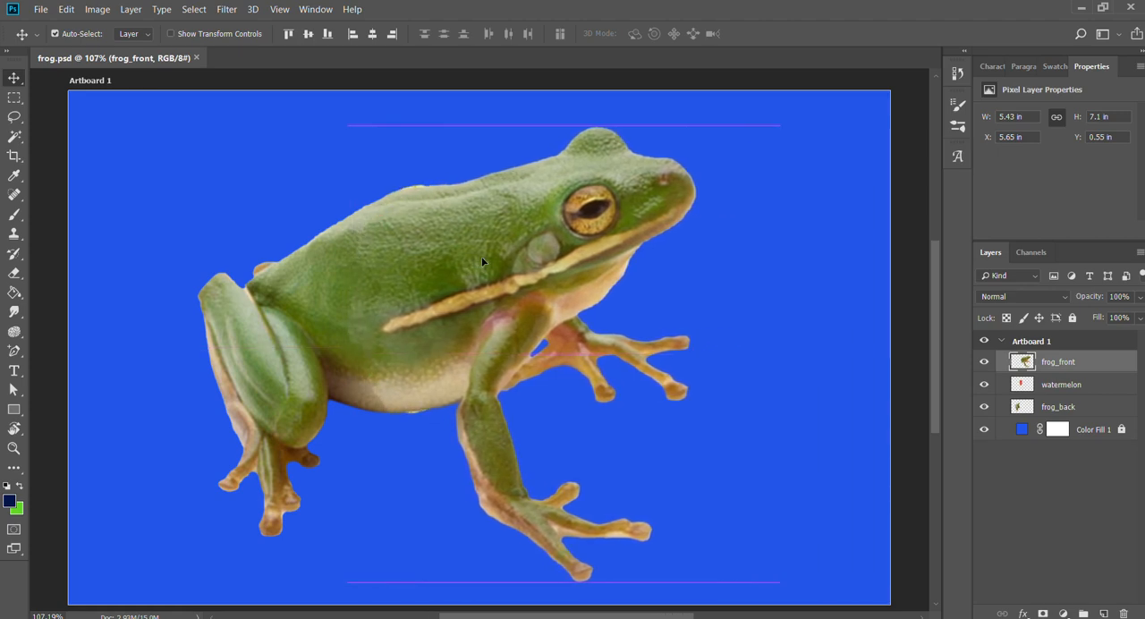
# Hide the frog_front and frog_back layers to inspect the watermelon piece, and close the frog.psd file.
pyautogui.click(983, 362)
pyautogui.click(984, 407)
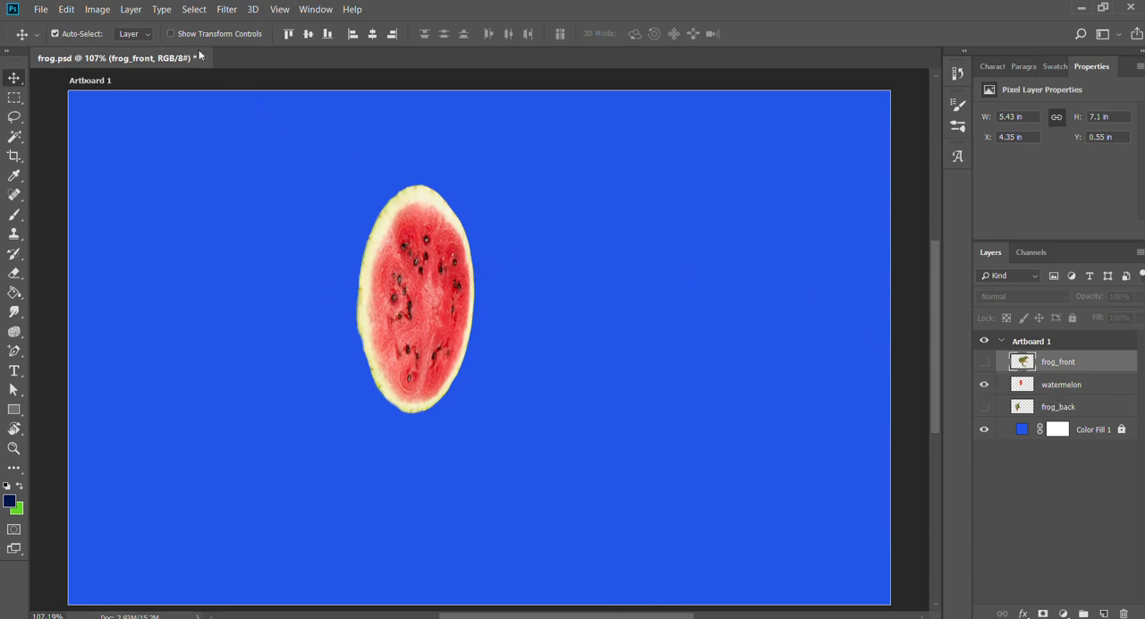
pyautogui.keyDown('shift'); pyautogui.click(1048, 406); pyautogui.keyUp('shift')
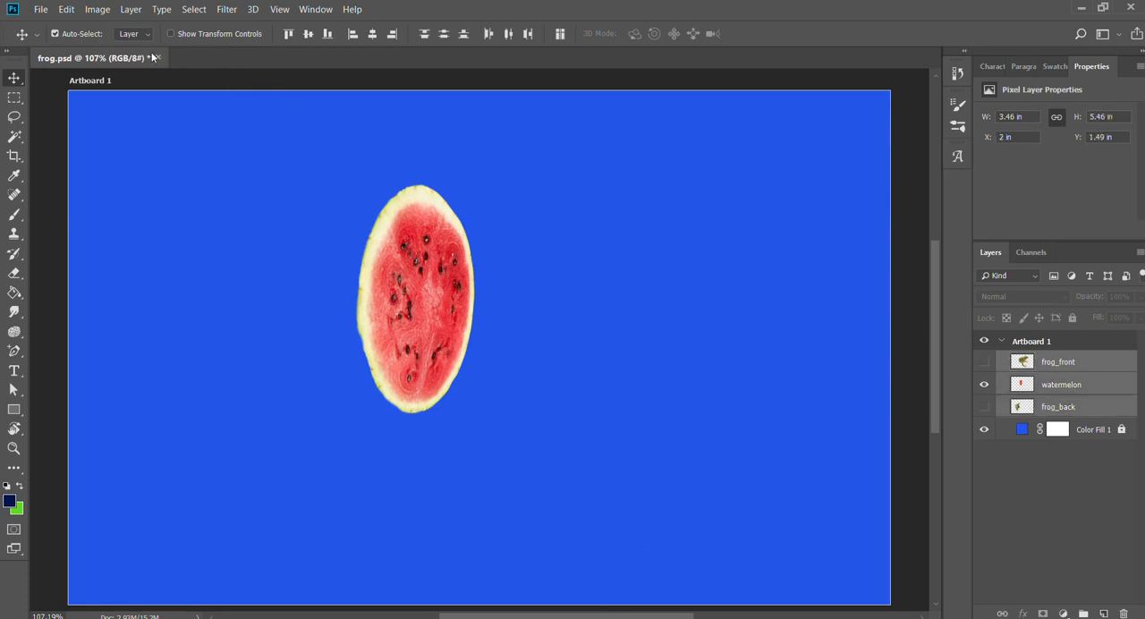
pyautogui.hotkey('ctrl', 'w')
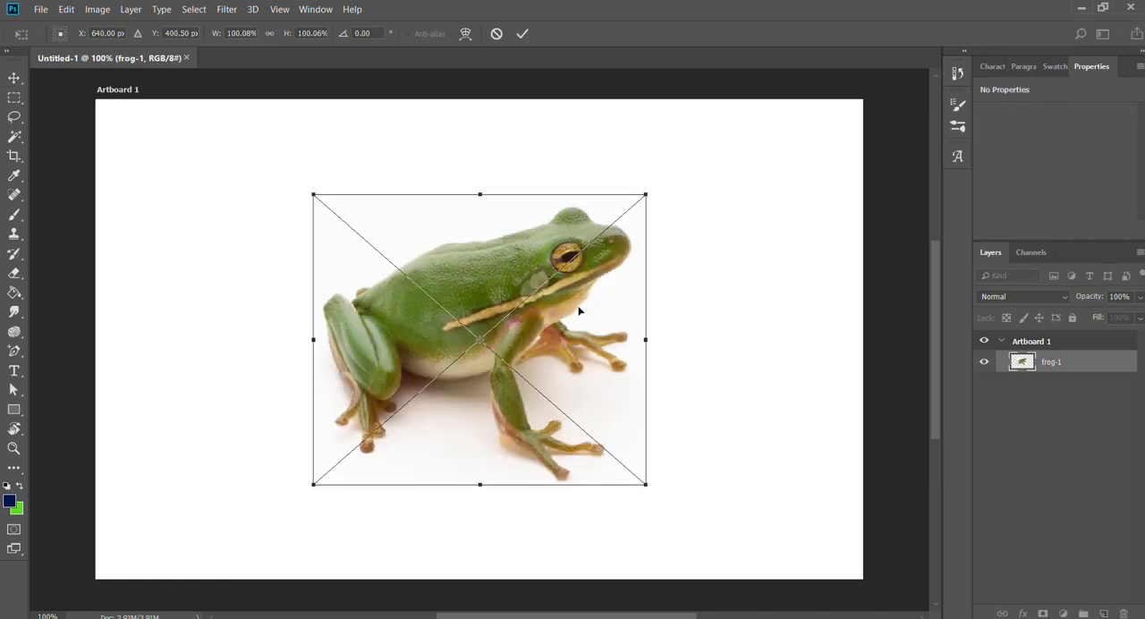
# Enlarge the placed frog image to about 139% and the placed watermelon image to about 353%, both from their centres.
pyautogui.moveTo(644, 191); pyautogui.dragTo(715, 145)
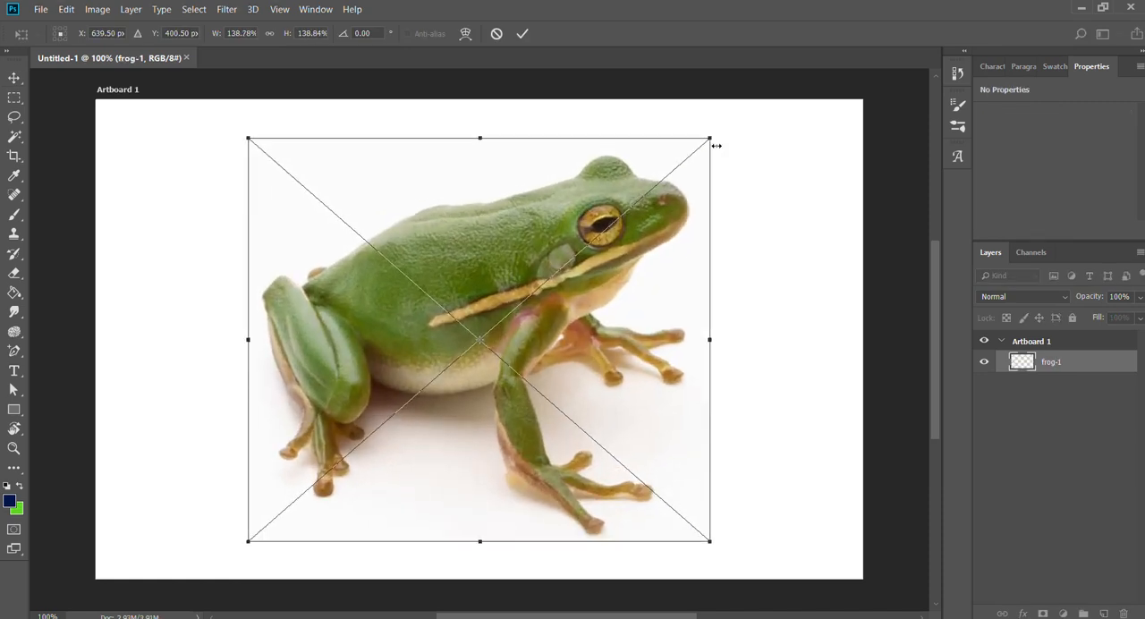
pyautogui.press('Return')
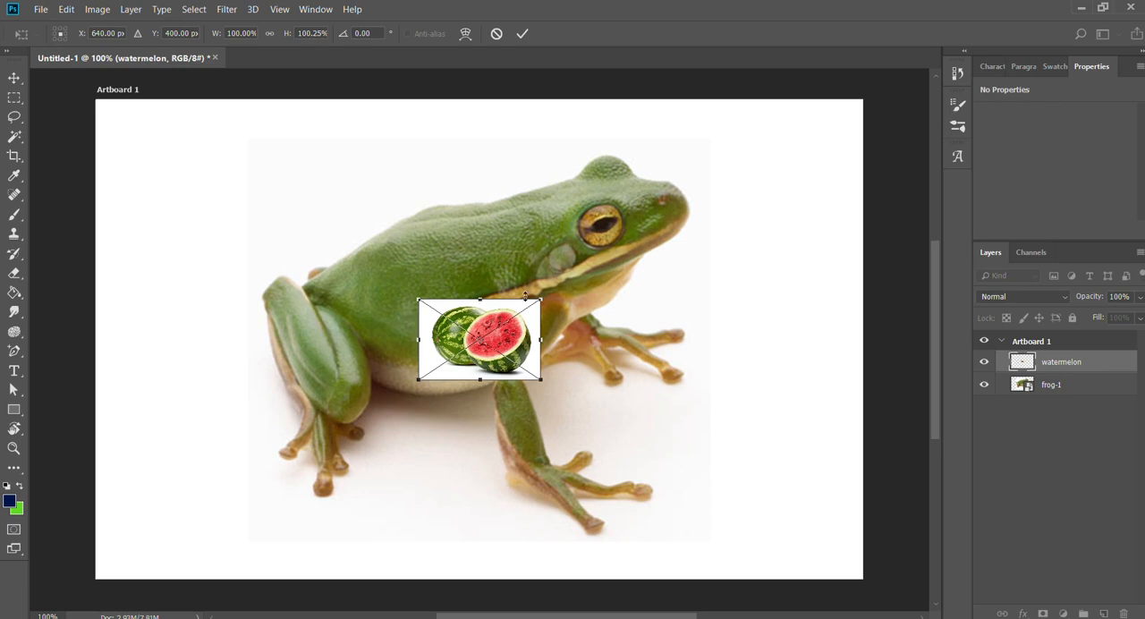
pyautogui.moveTo(544, 296); pyautogui.dragTo(699, 192)
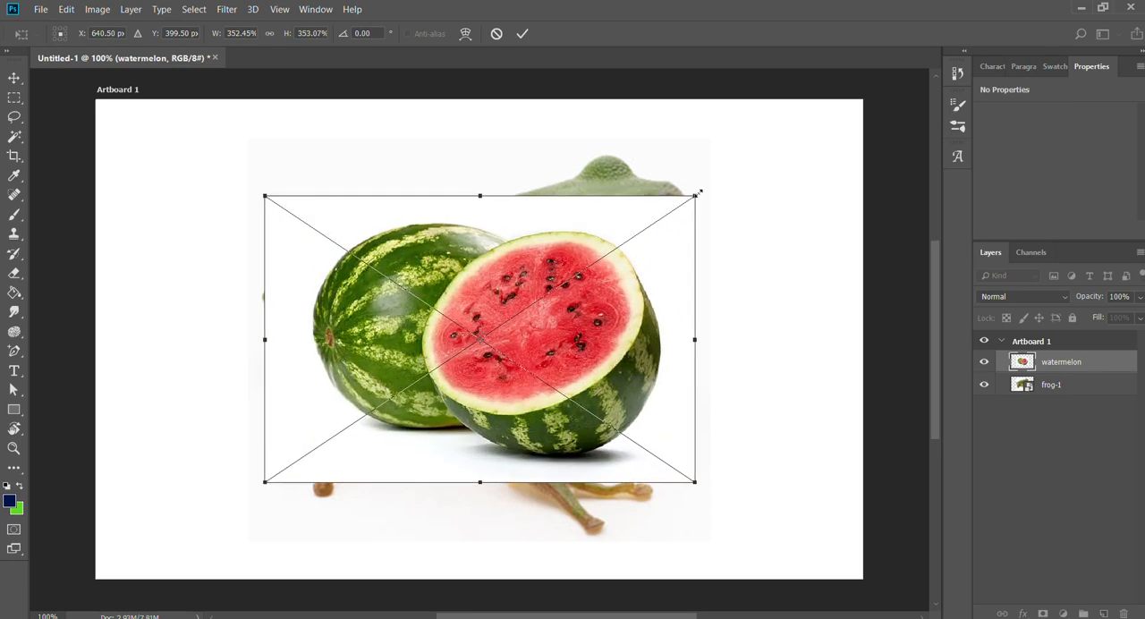
pyautogui.press('Return')
pyautogui.click(1053, 437)
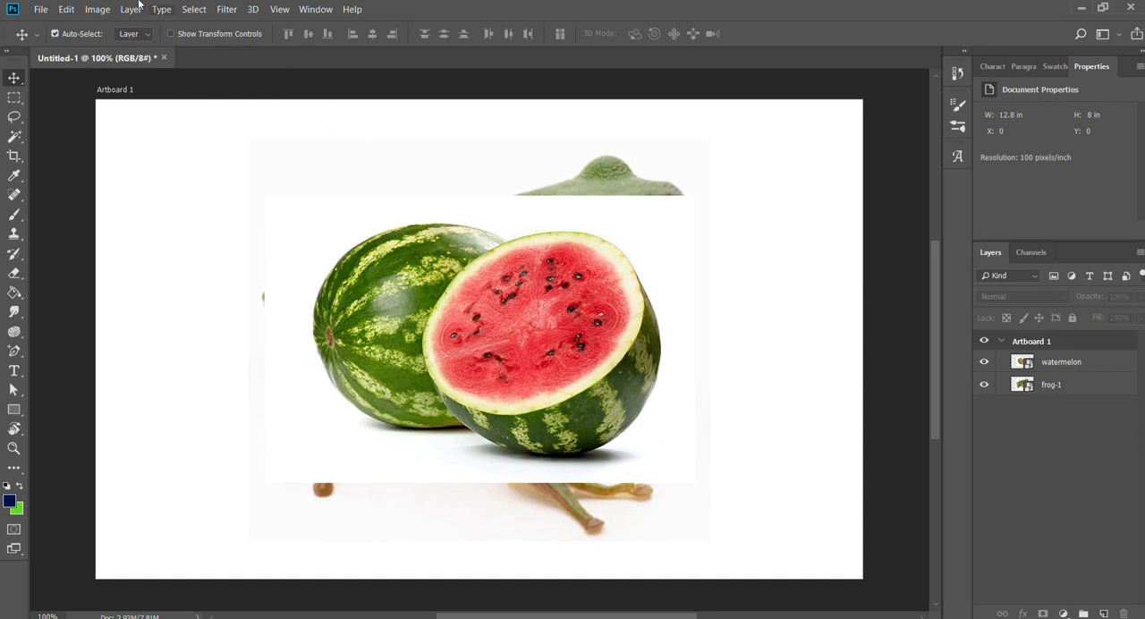
# Create a bright blue solid color fill layer and move it beneath the watermelon and frog-1 layers.
pyautogui.click(289, 187)
pyautogui.click(693, 180)
pyautogui.moveTo(886, 209); pyautogui.dragTo(887, 153)
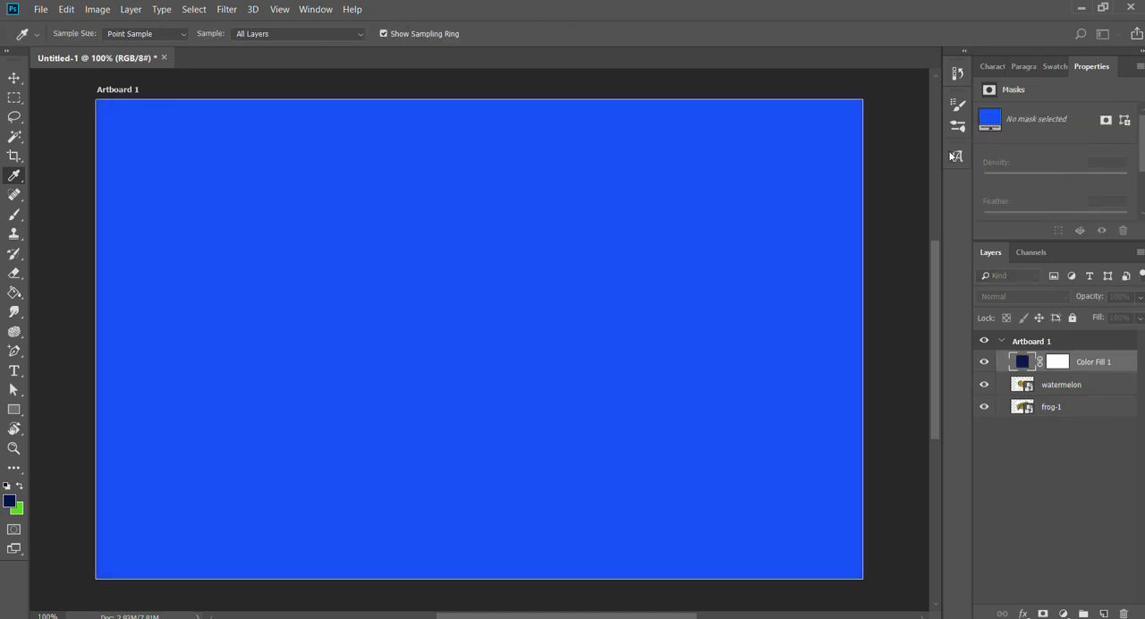
pyautogui.click(1068, 130)
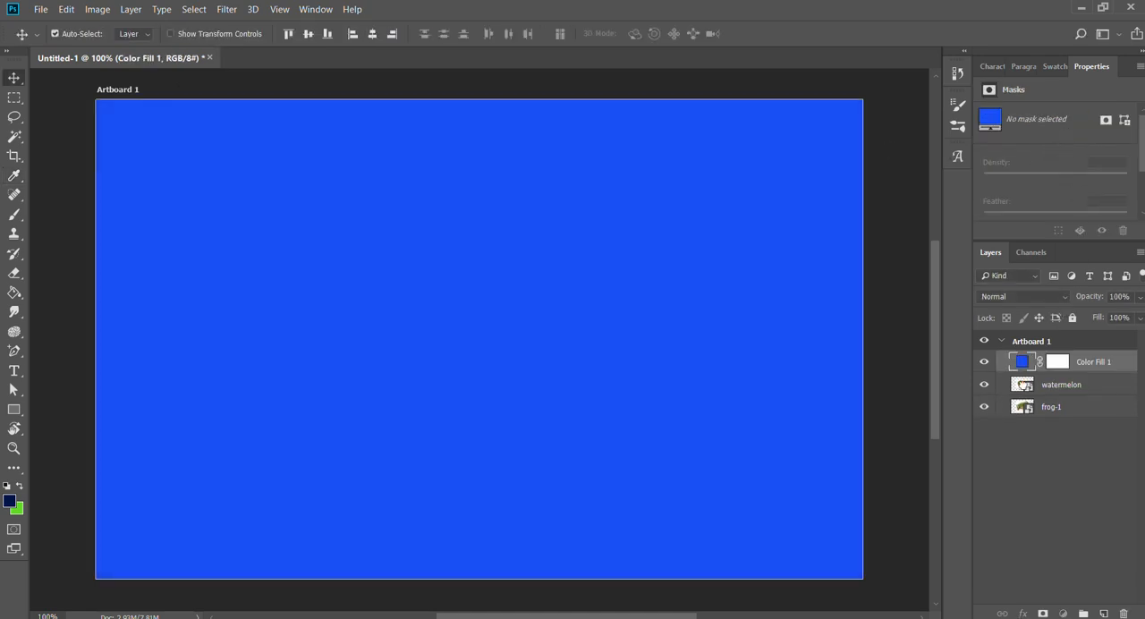
pyautogui.moveTo(1022, 383); pyautogui.dragTo(1026, 419)
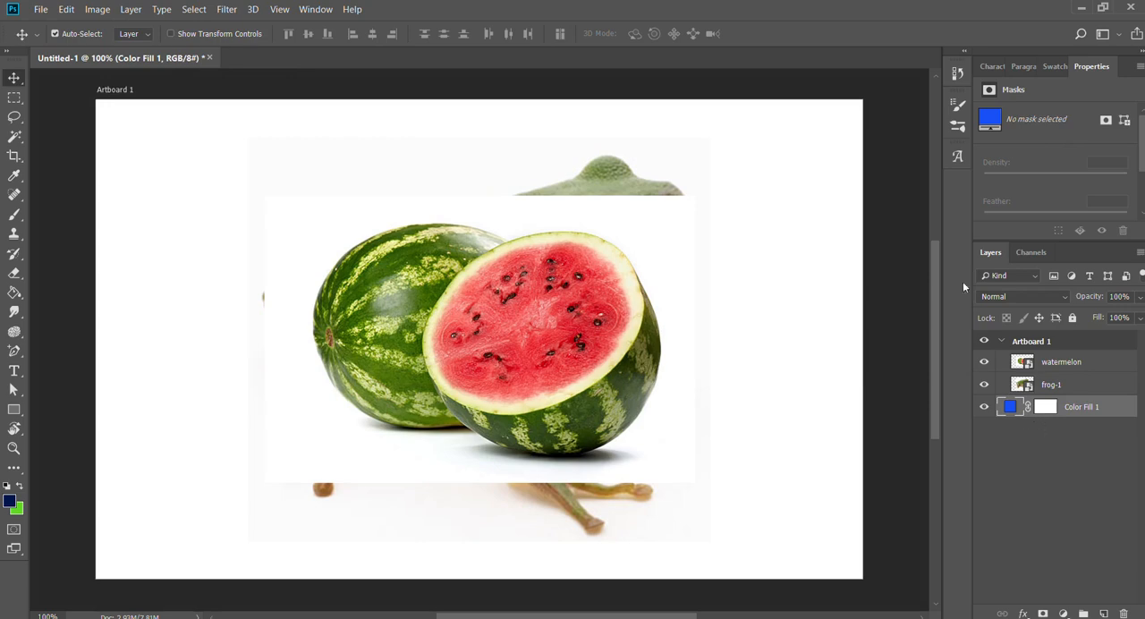
# Move the watermelon image slightly up and to the right, and toggle both image layers' visibility to check the background.
pyautogui.moveTo(570, 366); pyautogui.dragTo(620, 347)
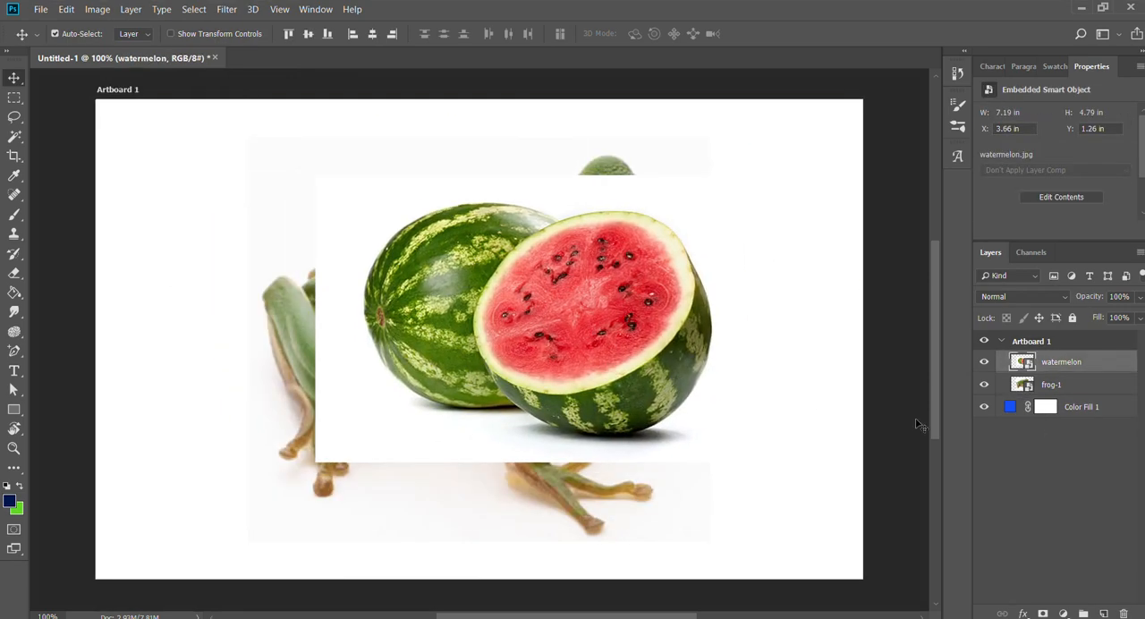
pyautogui.click(1011, 407)
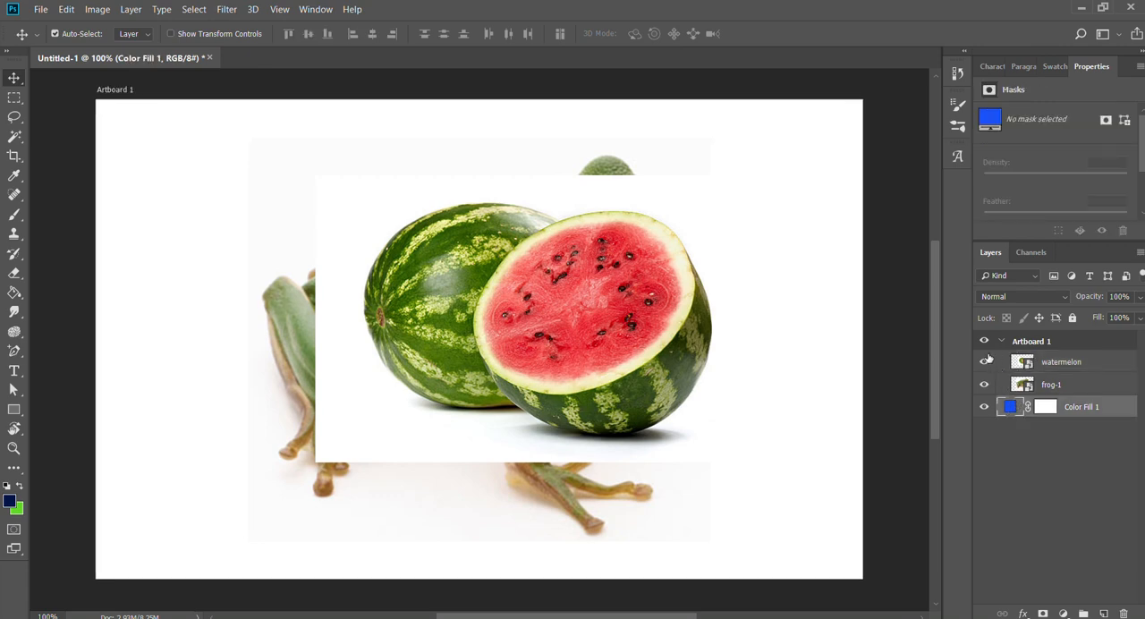
pyautogui.moveTo(985, 362); pyautogui.dragTo(984, 385)
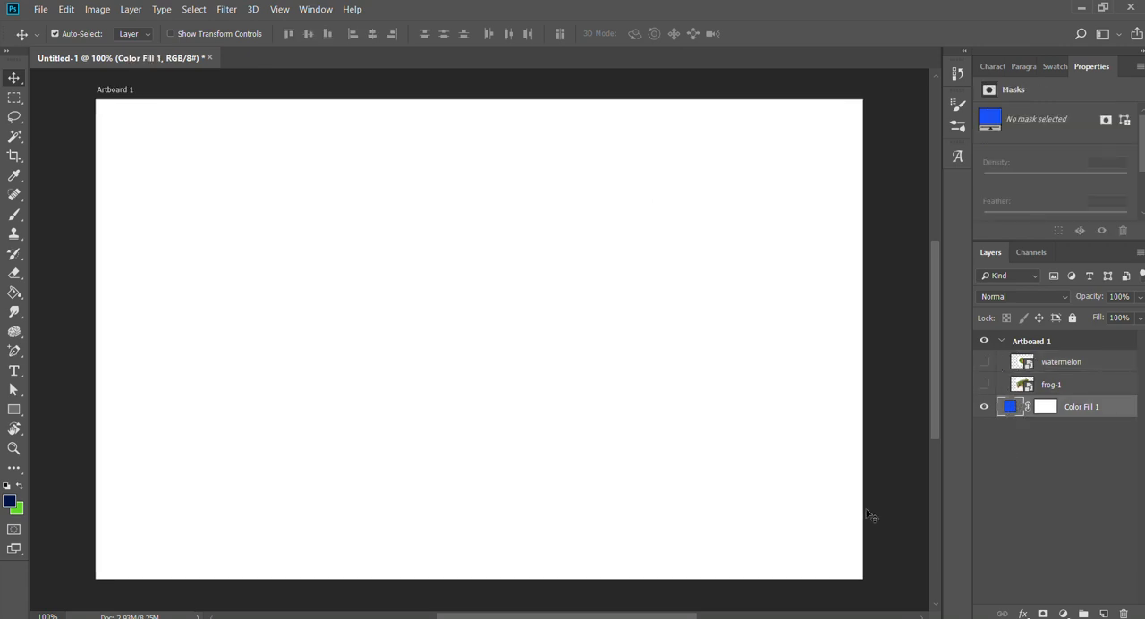
pyautogui.click(984, 362)
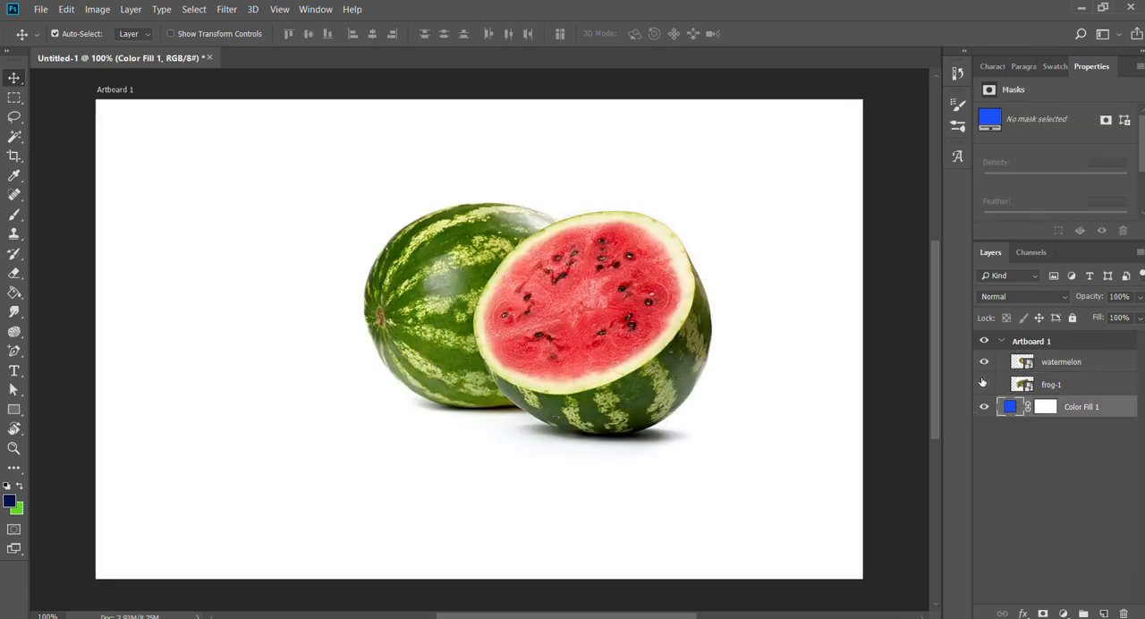
pyautogui.click(984, 385)
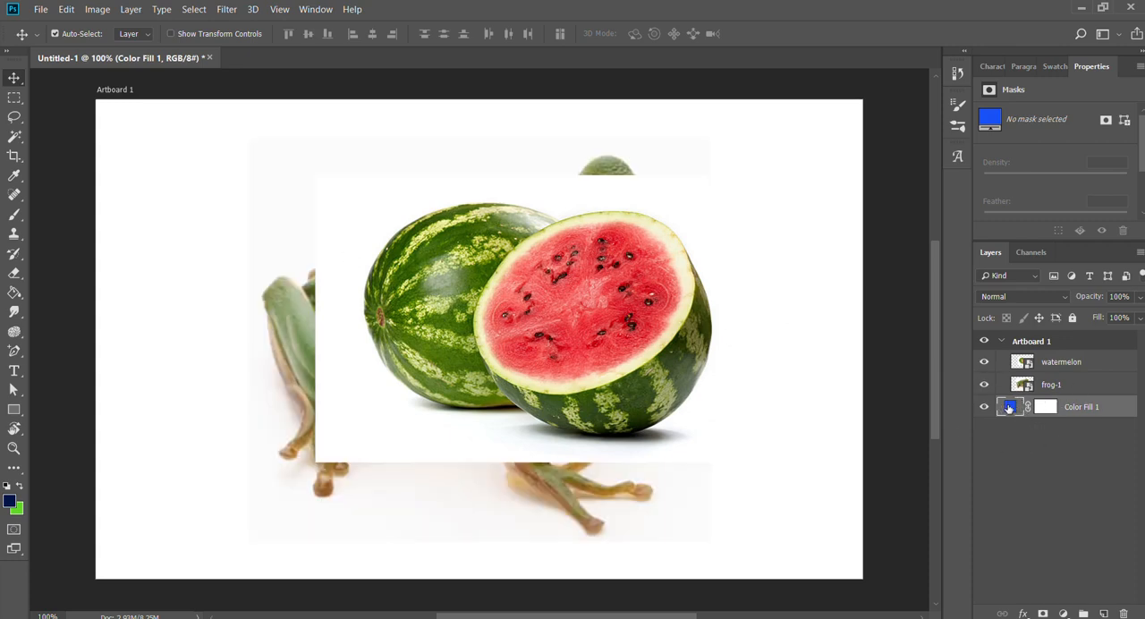
# Nest the Color Fill 1 layer inside Artboard 1 directly below frog-1, and lock it.
pyautogui.moveTo(1008, 408); pyautogui.dragTo(1087, 394)
pyautogui.moveTo(1091, 395); pyautogui.dragTo(1091, 390)
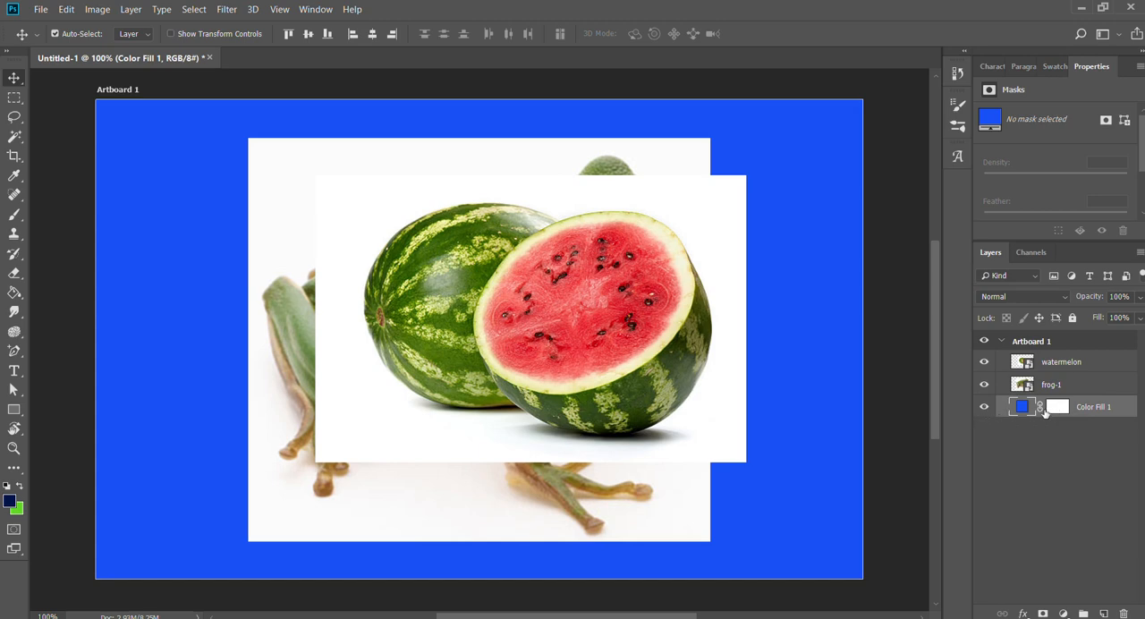
pyautogui.click(1006, 469)
pyautogui.click(1008, 409)
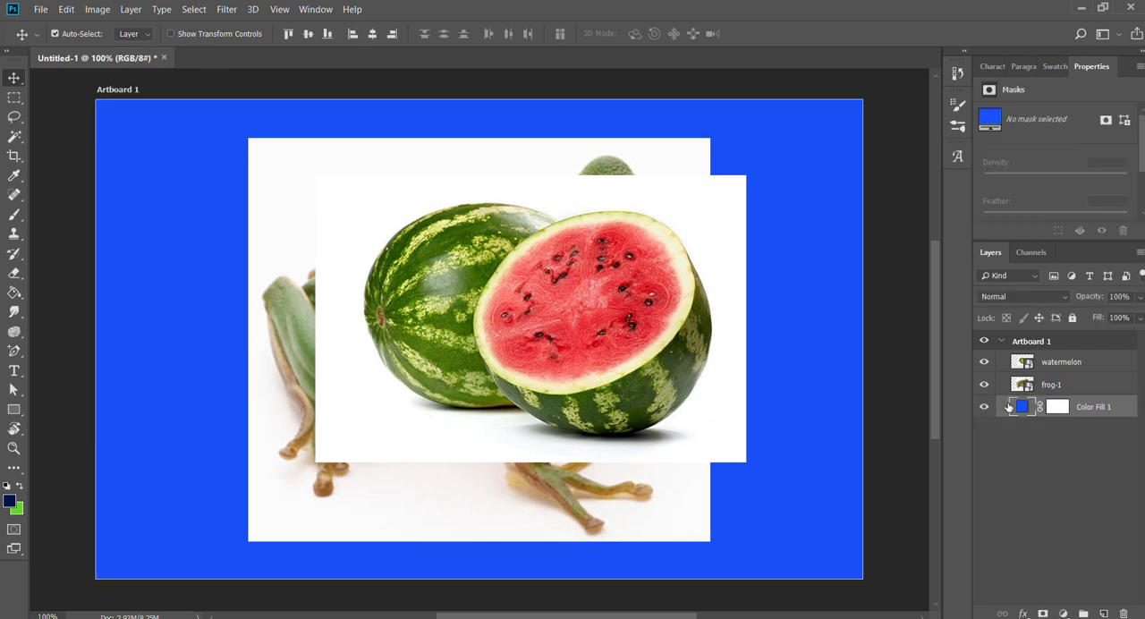
pyautogui.click(1072, 318)
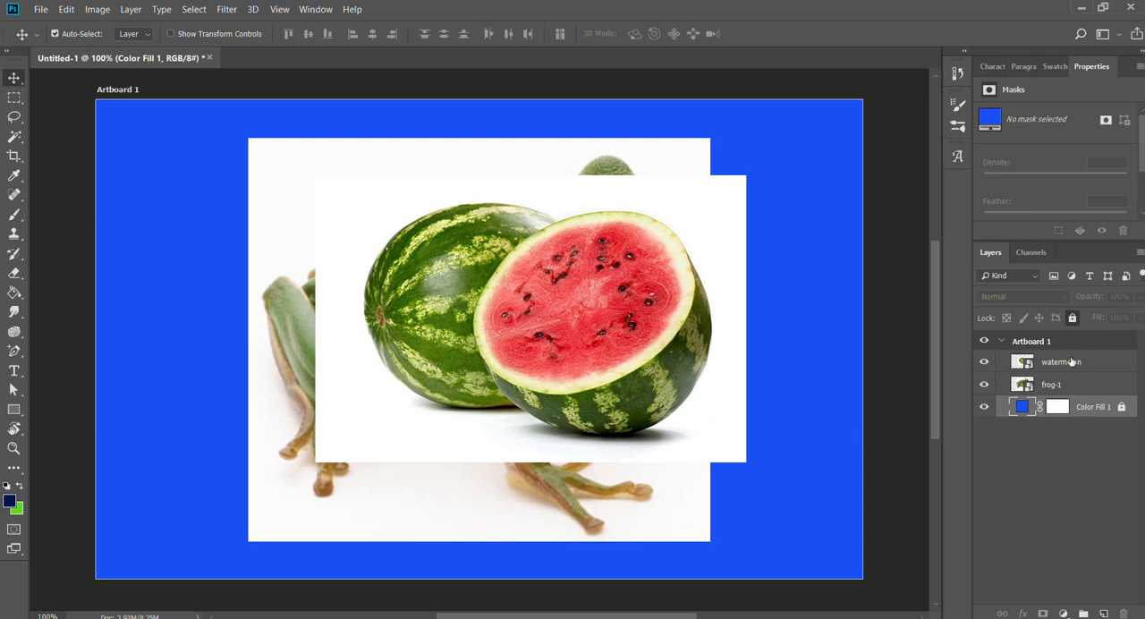
# Hide the watermelon layer and make frog-1 the active layer.
pyautogui.click(1019, 358)
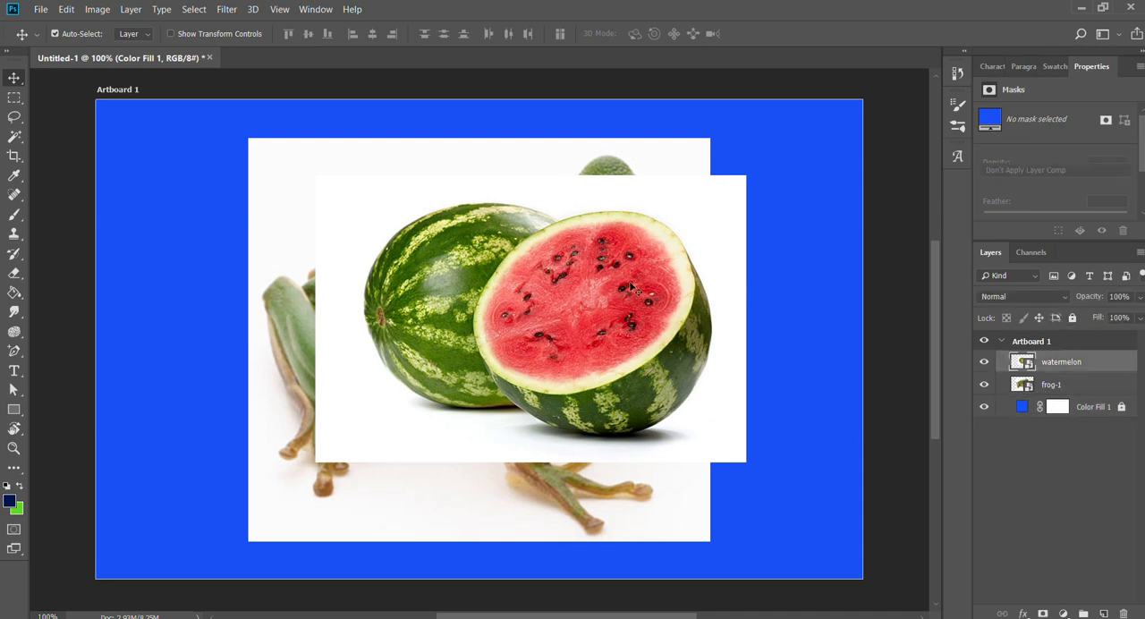
pyautogui.click(983, 362)
pyautogui.click(623, 451)
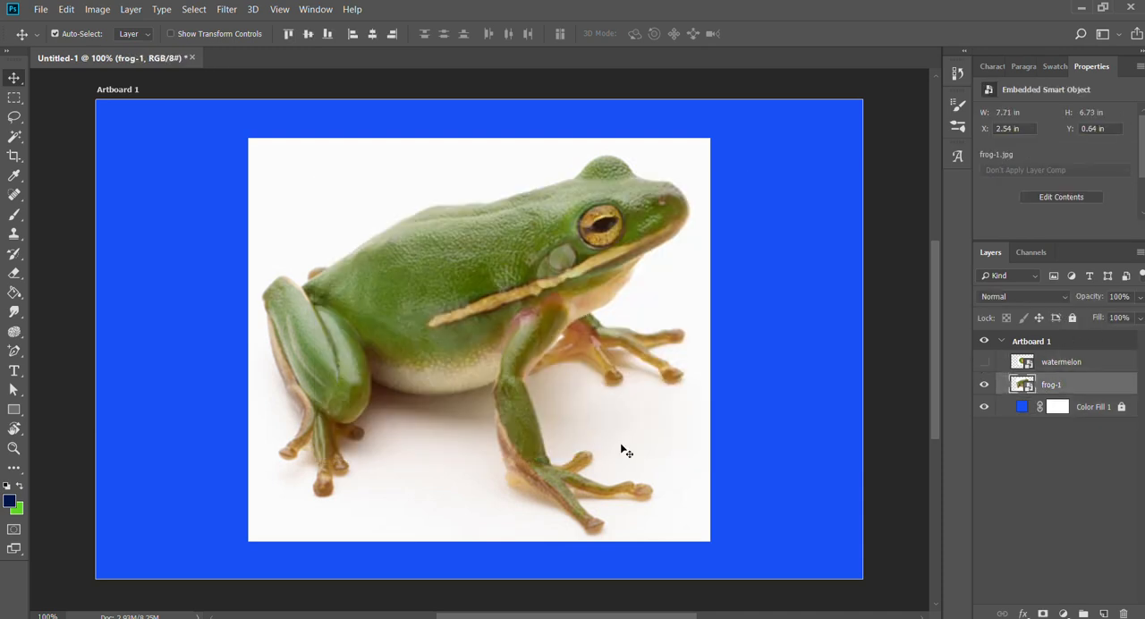
# Select the white background around the frog with the Magic Wand at tolerance 22, and rasterize the frog-1 layer.
pyautogui.press('w')
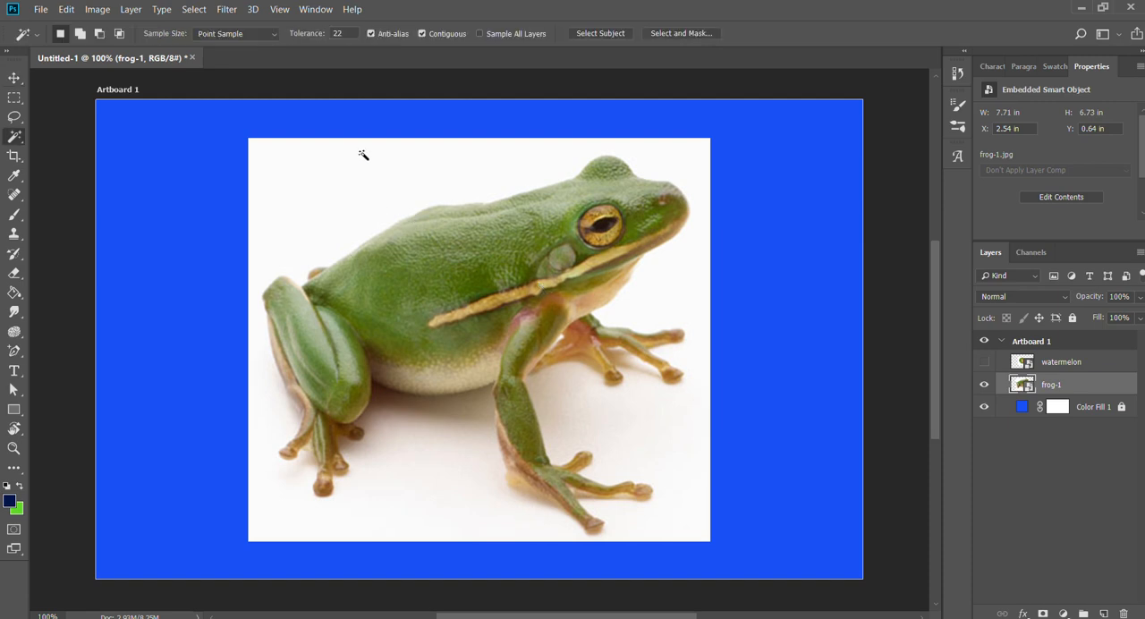
pyautogui.click(362, 156)
pyautogui.rightClick(1058, 385)
pyautogui.click(904, 249)
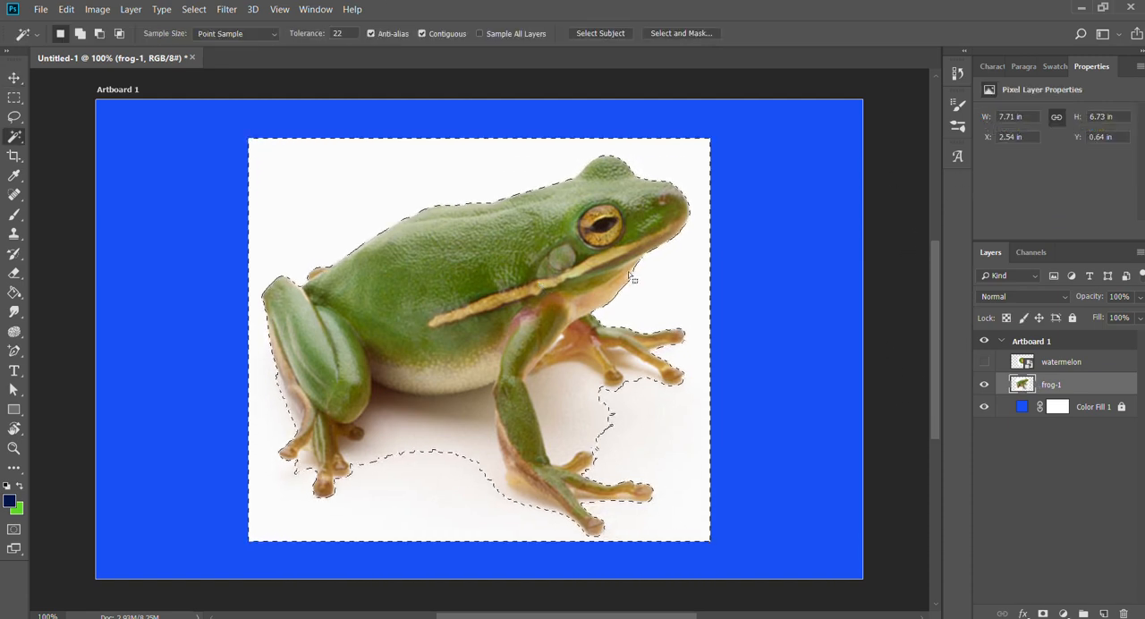
# Add the shadowed background under the belly, between the legs and around the feet to the Magic Wand selection.
pyautogui.hotkey('alt', 'space')
pyautogui.moveTo(499, 399); pyautogui.dragTo(664, 342)
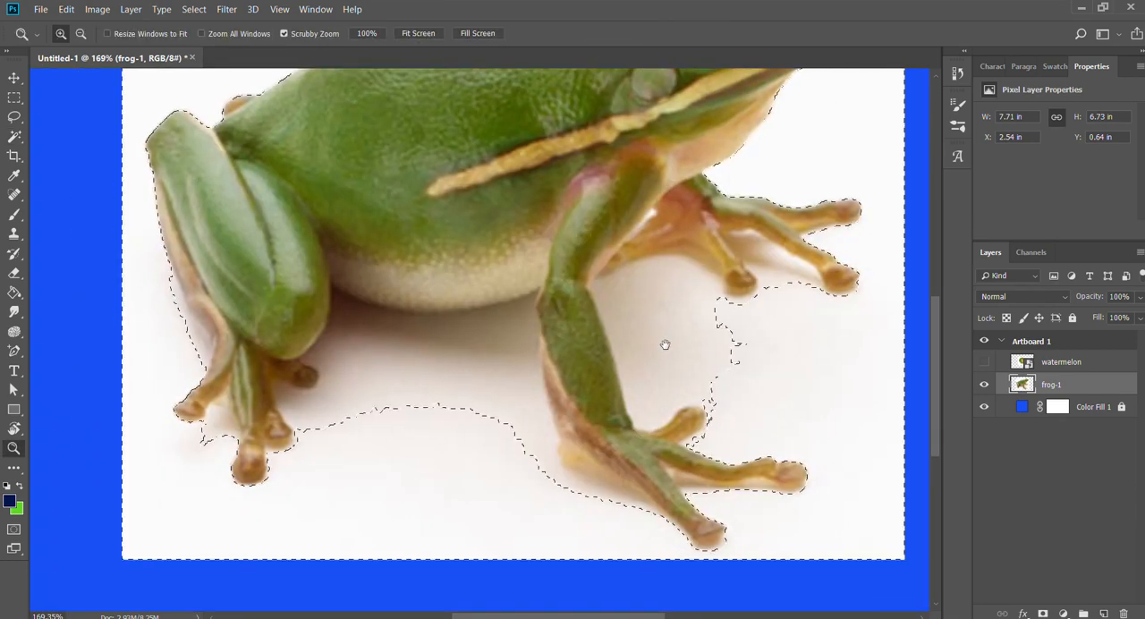
pyautogui.keyDown('shift'); pyautogui.click(702, 291); pyautogui.keyUp('shift')
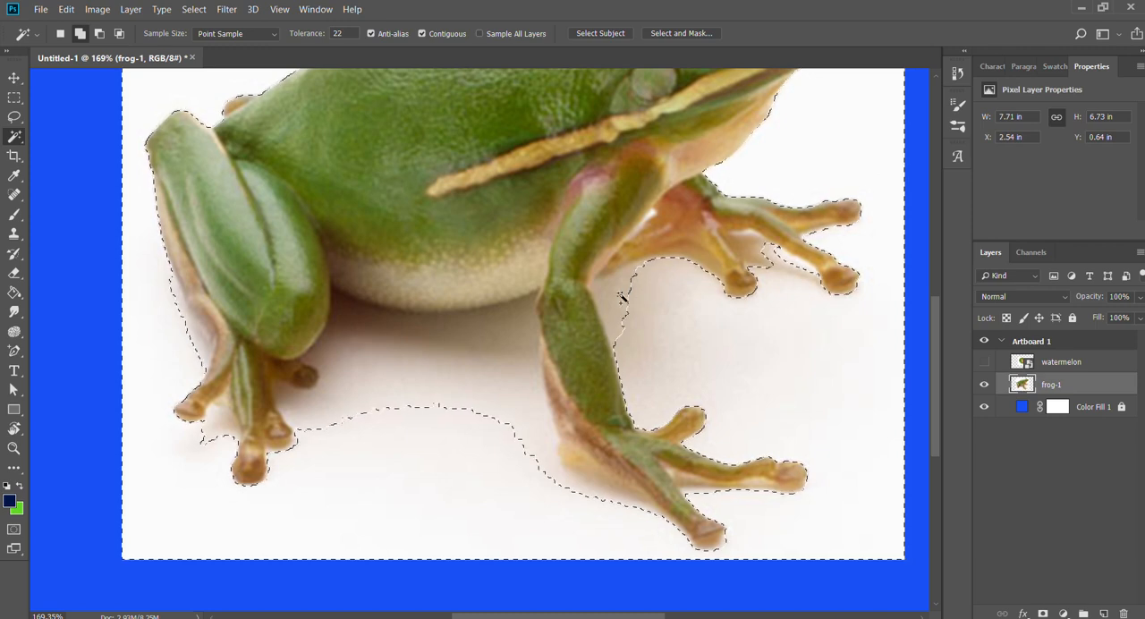
pyautogui.keyDown('shift'); pyautogui.click(455, 391); pyautogui.keyUp('shift')
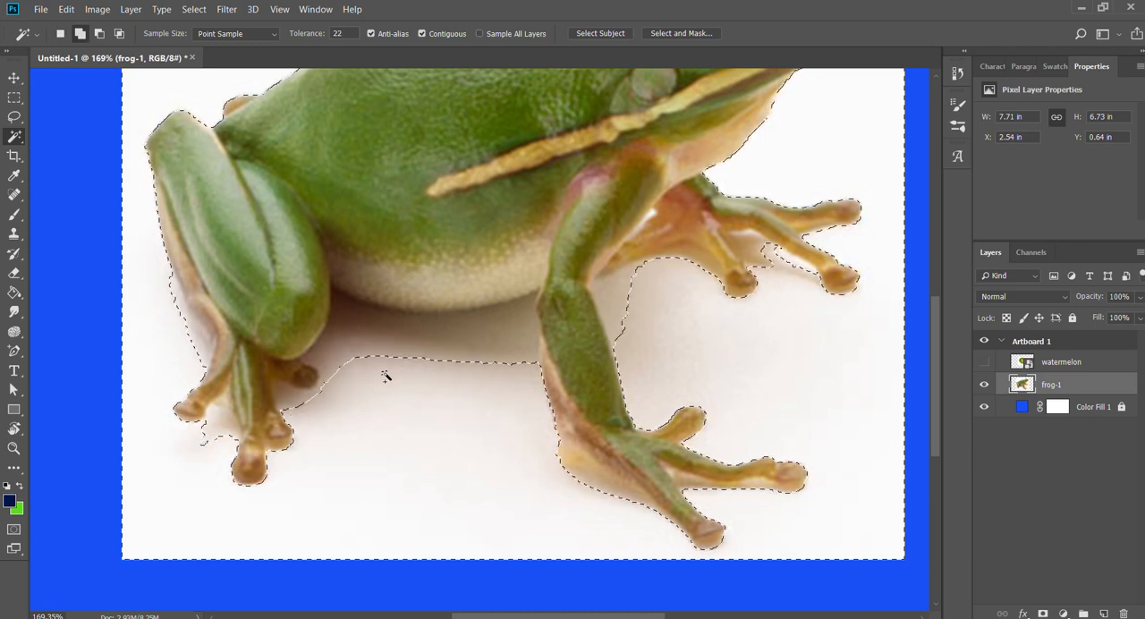
pyautogui.keyDown('shift'); pyautogui.click(365, 353); pyautogui.keyUp('shift')
pyautogui.keyDown('shift'); pyautogui.click(497, 345); pyautogui.keyUp('shift')
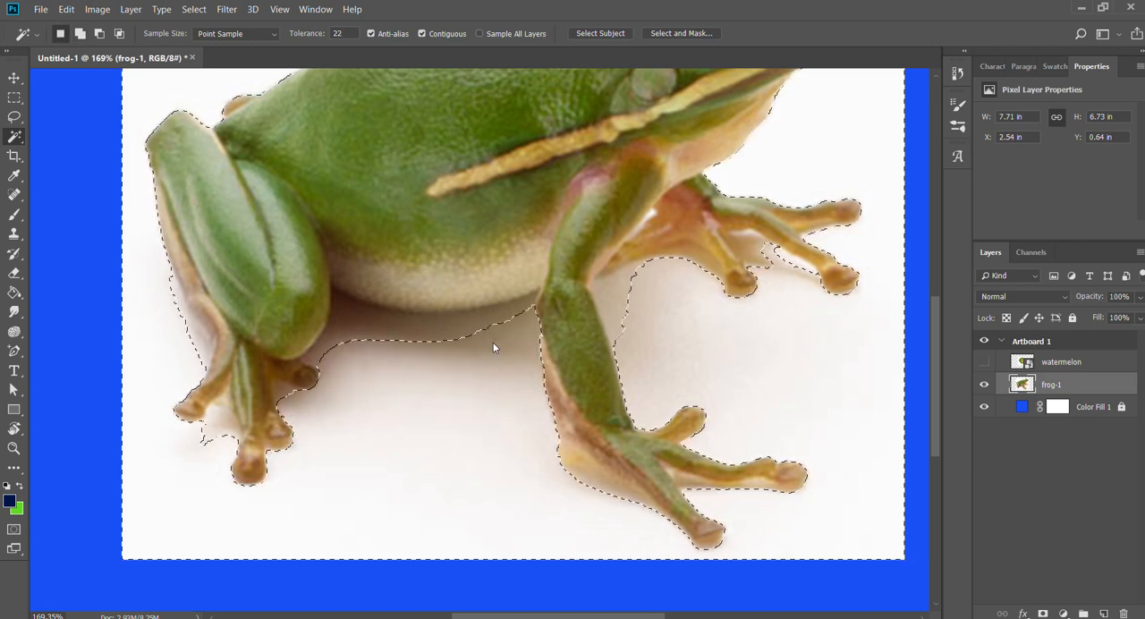
pyautogui.keyDown('shift'); pyautogui.click(387, 341); pyautogui.keyUp('shift')
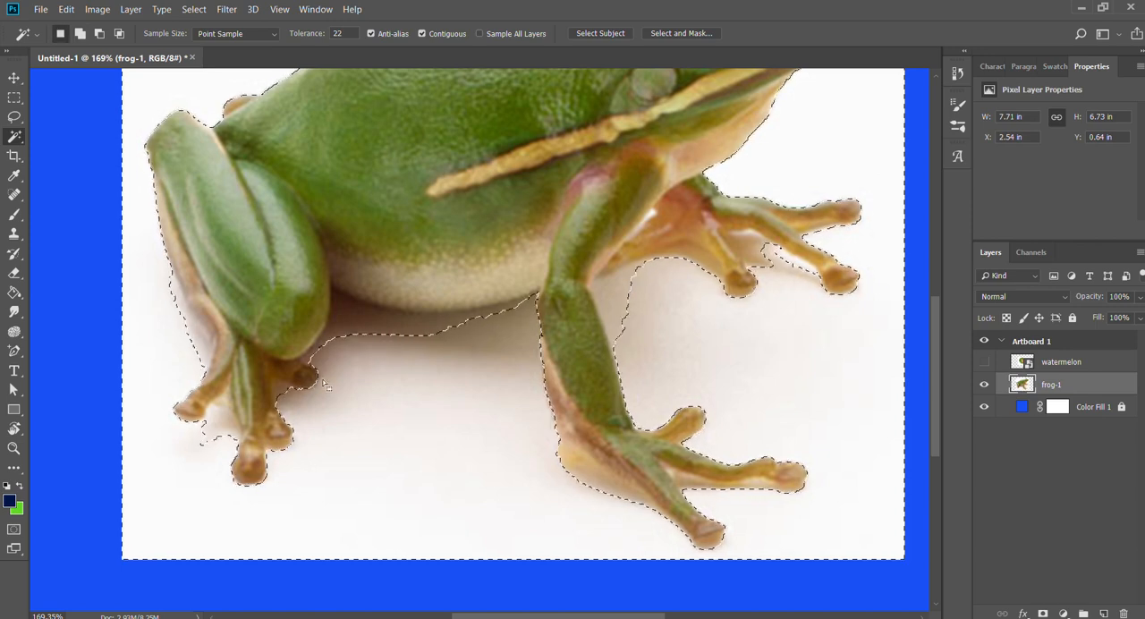
pyautogui.keyDown('shift'); pyautogui.click(215, 439); pyautogui.keyUp('shift')
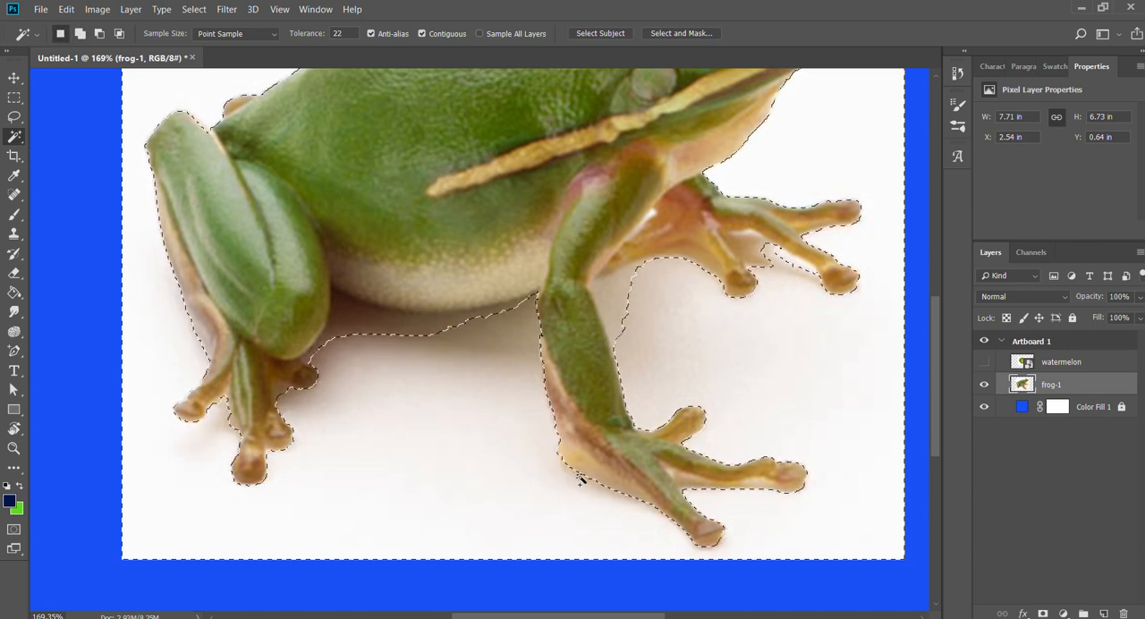
pyautogui.moveTo(542, 302); pyautogui.dragTo(568, 416)
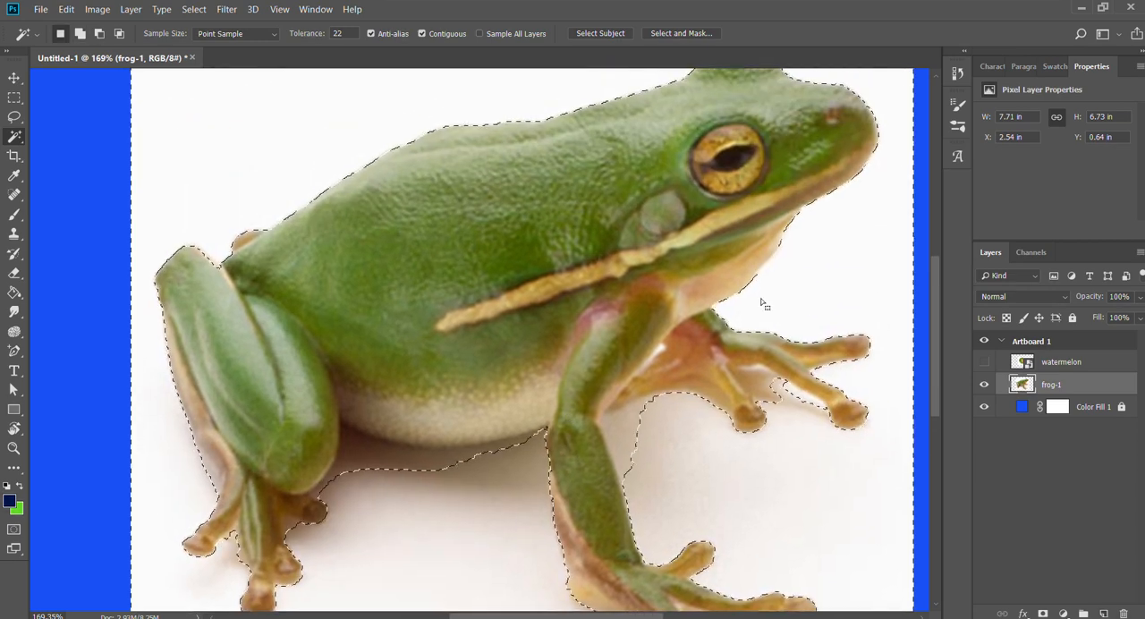
pyautogui.moveTo(775, 390); pyautogui.dragTo(606, 434)
pyautogui.moveTo(629, 331); pyautogui.dragTo(664, 182)
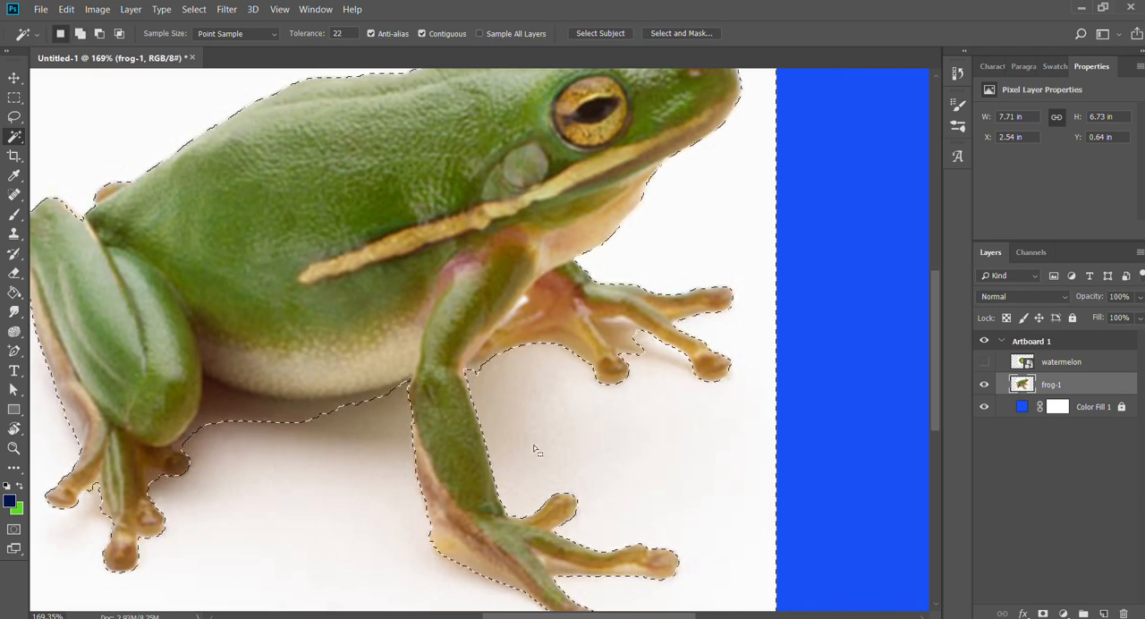
pyautogui.moveTo(537, 447); pyautogui.dragTo(694, 403)
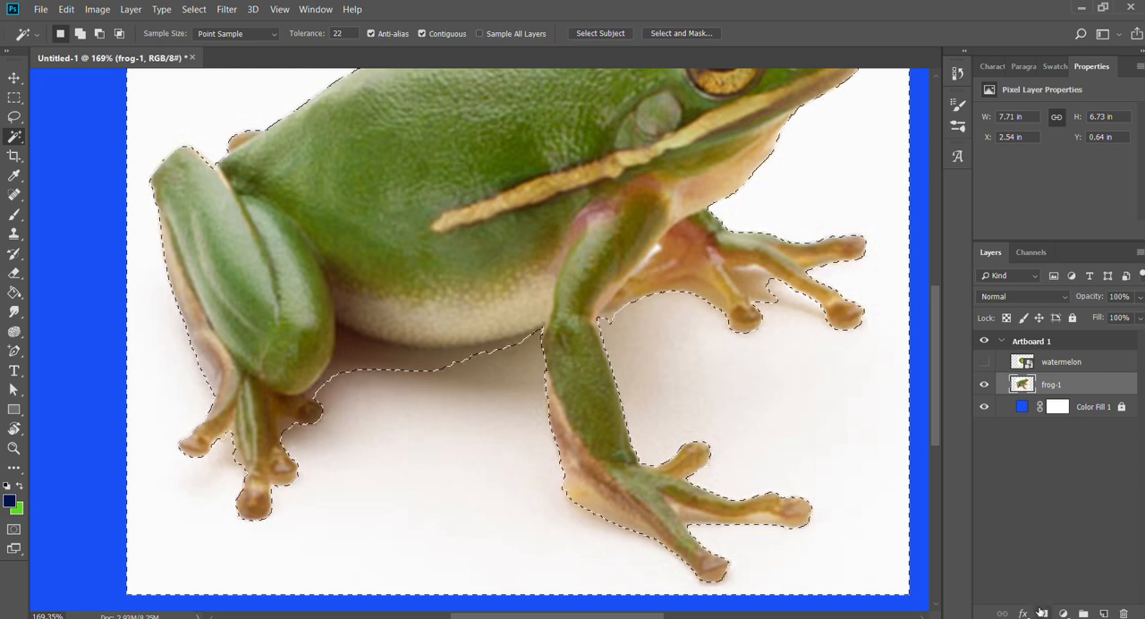
# Mask the frog-1 layer from the selection so that the white background is hidden and the frog stays visible.
pyautogui.click(1040, 613)
pyautogui.hotkey('ctrl', 'z')
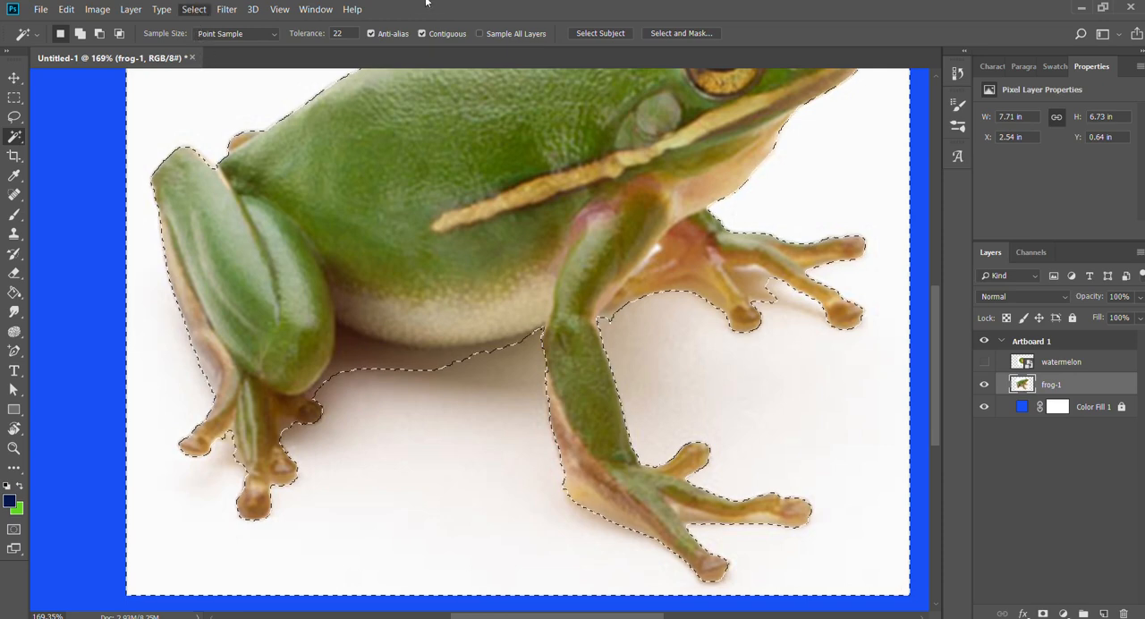
pyautogui.click(1042, 614)
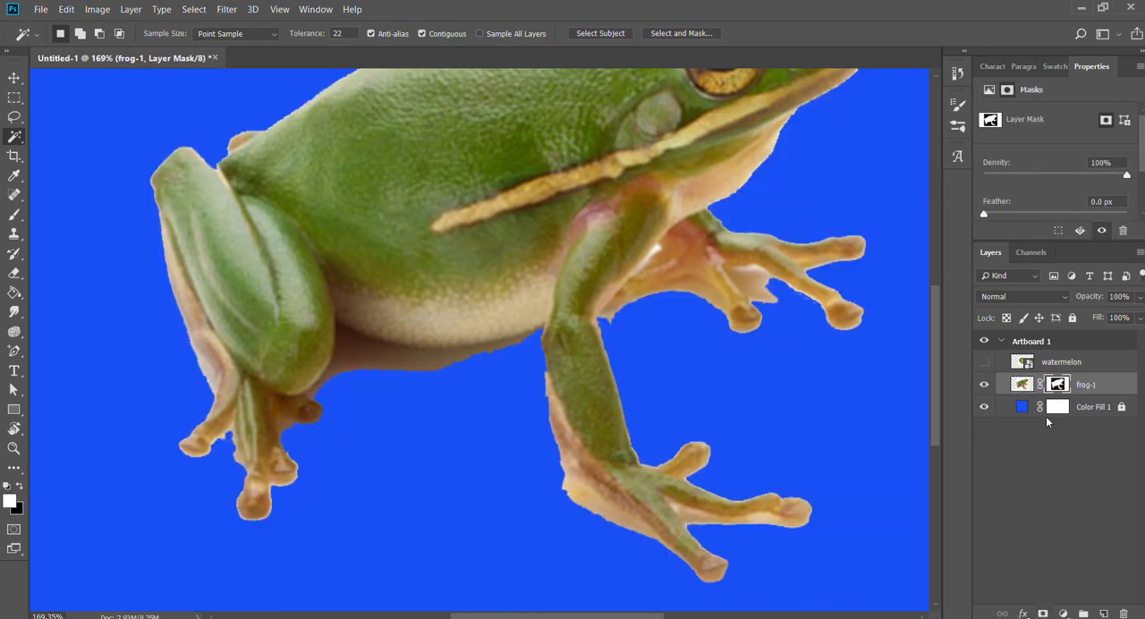
# Erase the leftover fringe beside the near front leg from the frog-1 mask, reducing the Eraser from size 20 to 9.
pyautogui.moveTo(564, 243); pyautogui.dragTo(637, 371)
pyautogui.press('z')
pyautogui.moveTo(639, 370); pyautogui.dragTo(608, 161)
pyautogui.moveTo(449, 454)
pyautogui.mouseDown()
pyautogui.moveTo(442, 297)
pyautogui.moveTo(468, 298)
pyautogui.mouseUp()
pyautogui.press('e')
pyautogui.moveTo(649, 324); pyautogui.dragTo(586, 380)
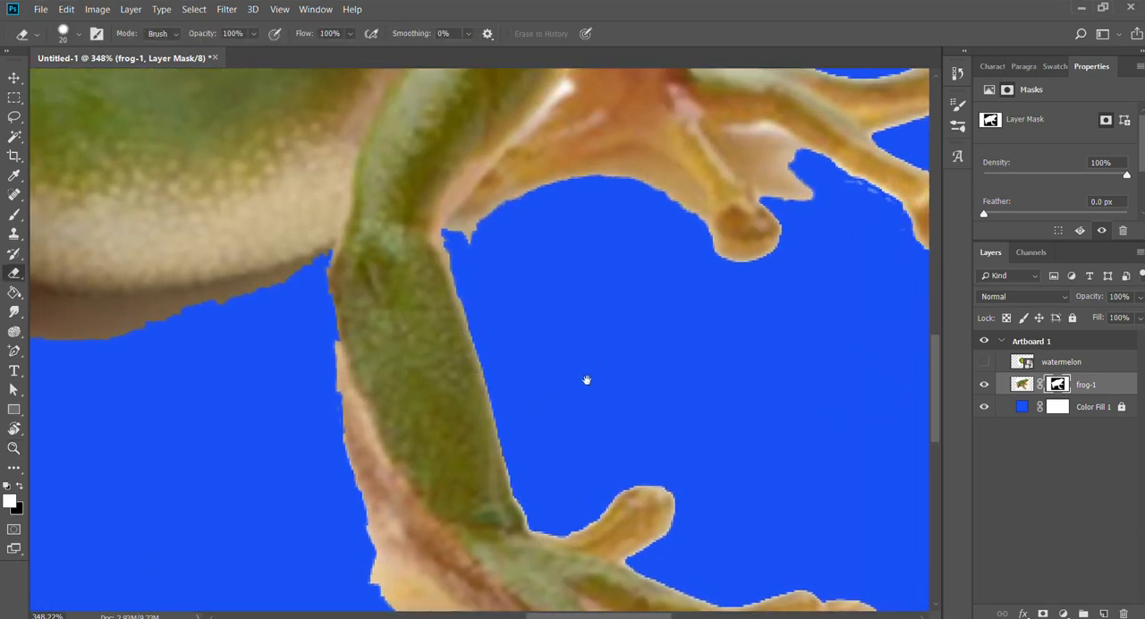
pyautogui.moveTo(492, 263); pyautogui.dragTo(552, 230)
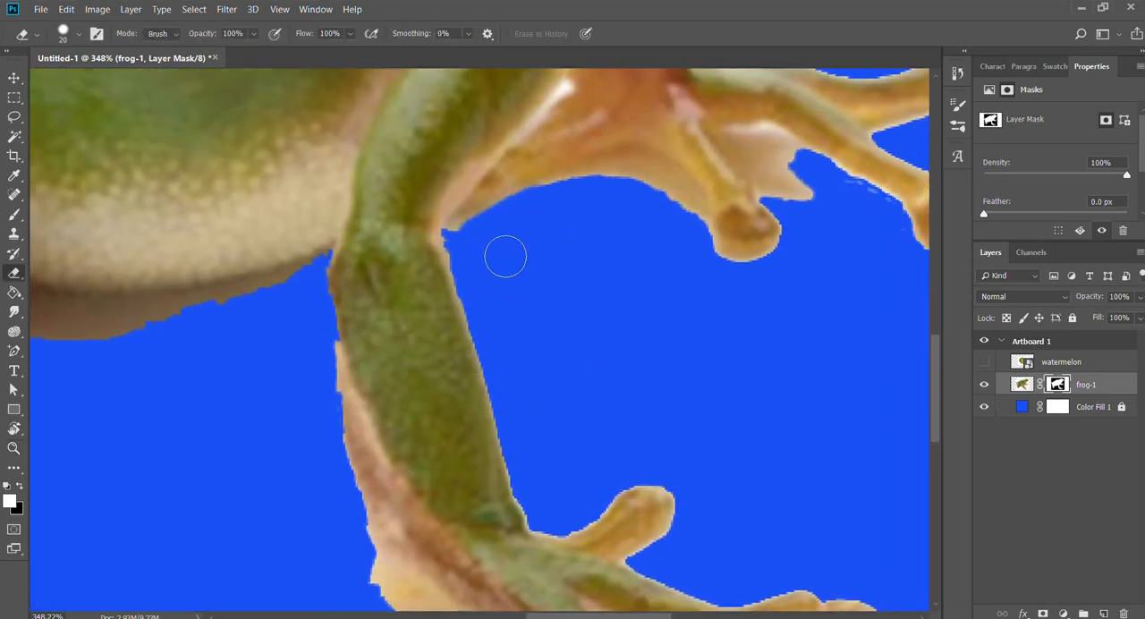
pyautogui.press('[')
pyautogui.press('[')
pyautogui.press('[')
pyautogui.moveTo(461, 236); pyautogui.dragTo(573, 189)
# Smooth the mask edge along the underside of the far front arm down to its first toe.
pyautogui.moveTo(582, 269); pyautogui.dragTo(504, 289)
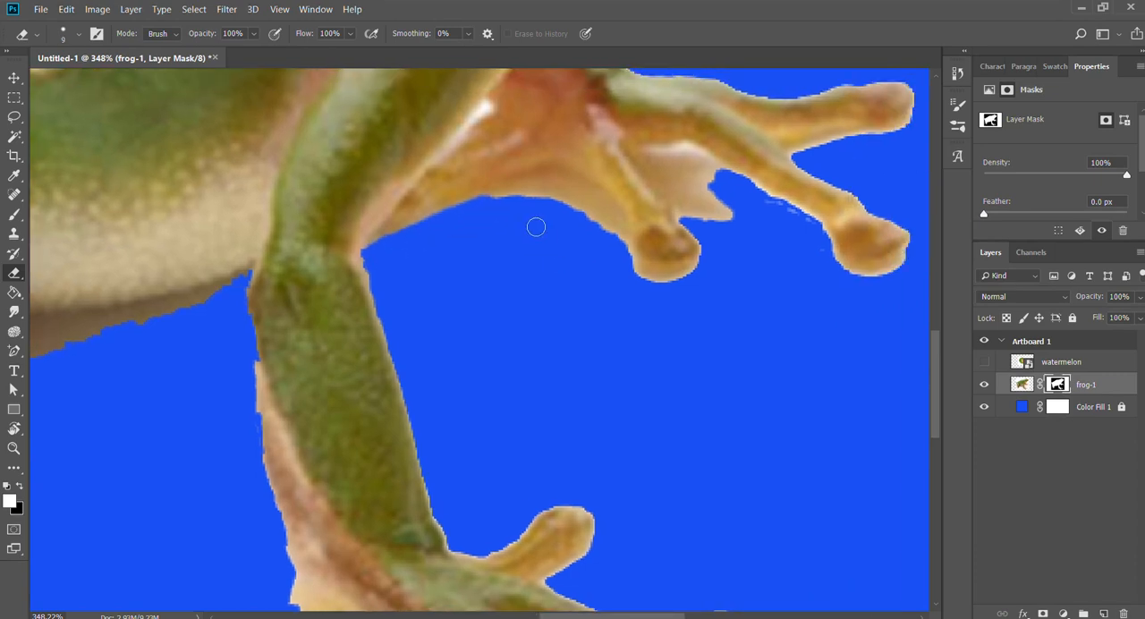
pyautogui.moveTo(536, 228); pyautogui.dragTo(572, 220)
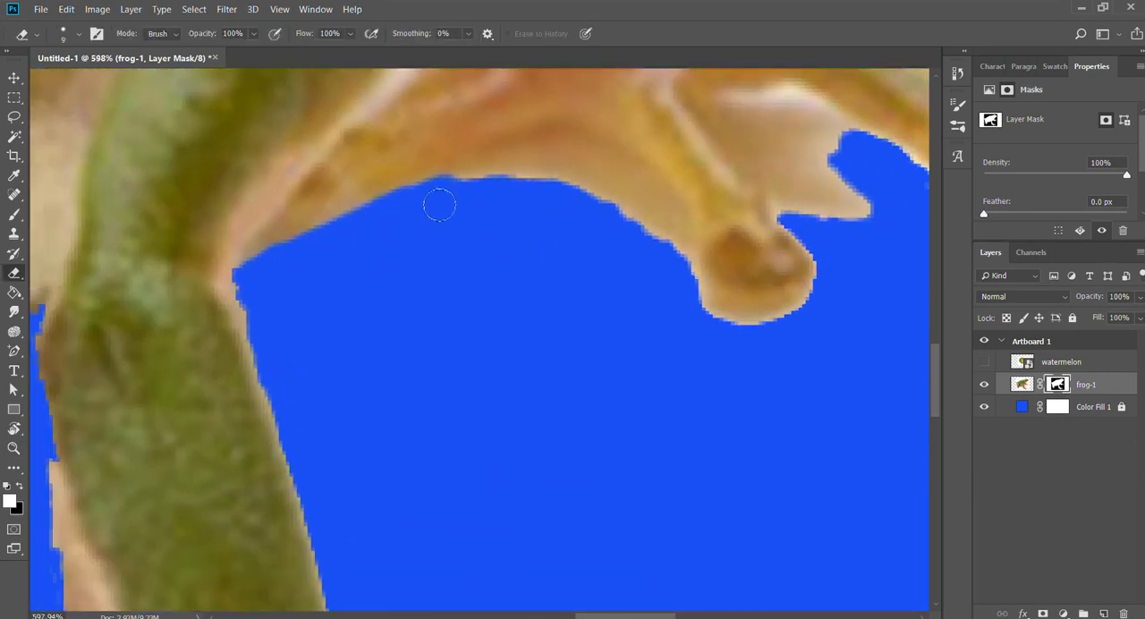
pyautogui.moveTo(418, 195)
pyautogui.mouseDown()
pyautogui.moveTo(529, 173)
pyautogui.moveTo(589, 169)
pyautogui.moveTo(677, 266)
pyautogui.mouseUp()
pyautogui.moveTo(589, 198)
pyautogui.mouseDown()
pyautogui.moveTo(547, 191)
pyautogui.moveTo(606, 184)
pyautogui.moveTo(630, 202)
pyautogui.moveTo(684, 253)
pyautogui.moveTo(714, 333)
pyautogui.mouseUp()
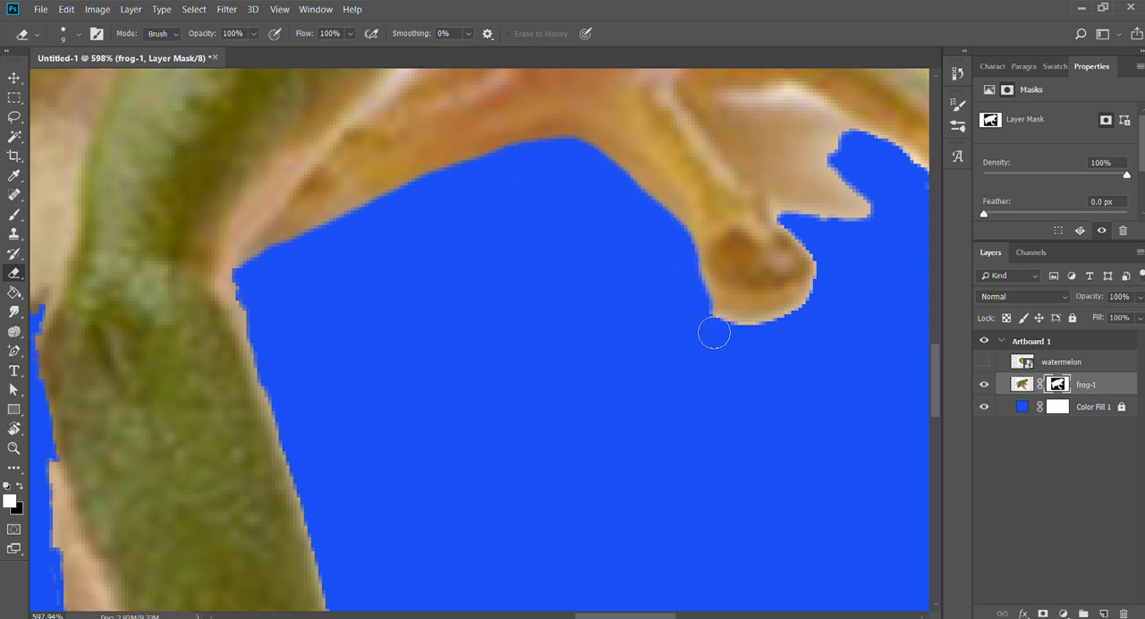
# Erase the beige background patch between the first two toes of the far front foot.
pyautogui.moveTo(799, 340); pyautogui.dragTo(711, 391)
pyautogui.moveTo(646, 237)
pyautogui.mouseDown()
pyautogui.moveTo(708, 250)
pyautogui.moveTo(814, 301)
pyautogui.moveTo(883, 361)
pyautogui.mouseUp()
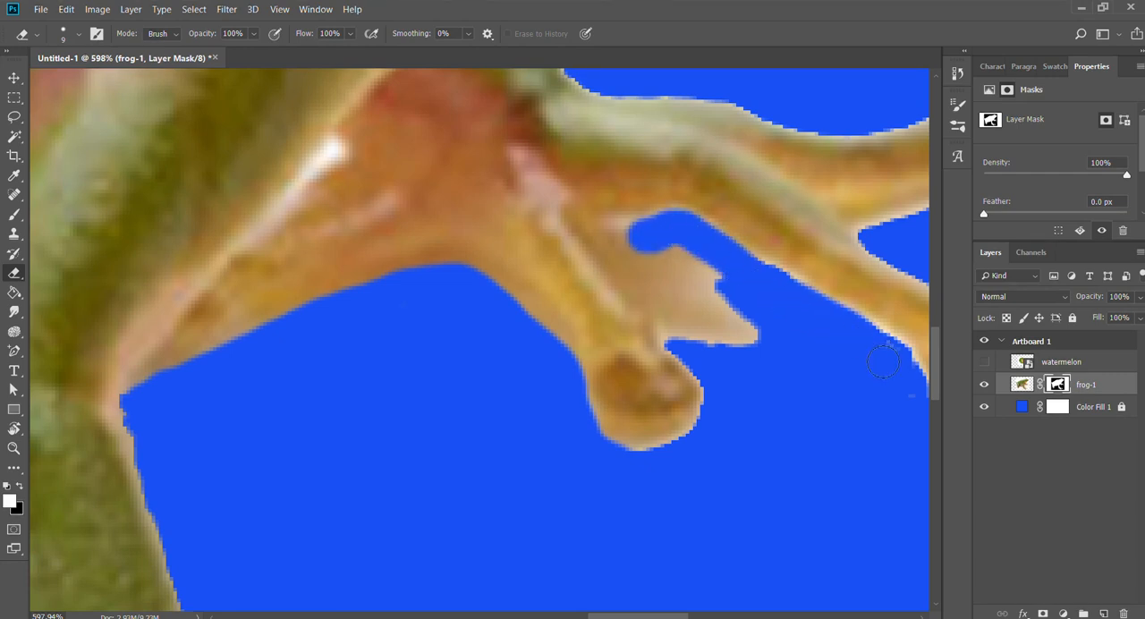
pyautogui.moveTo(752, 340)
pyautogui.mouseDown()
pyautogui.moveTo(734, 335)
pyautogui.moveTo(757, 337)
pyautogui.moveTo(718, 259)
pyautogui.moveTo(721, 356)
pyautogui.moveTo(685, 332)
pyautogui.moveTo(639, 248)
pyautogui.moveTo(721, 358)
pyautogui.mouseUp()
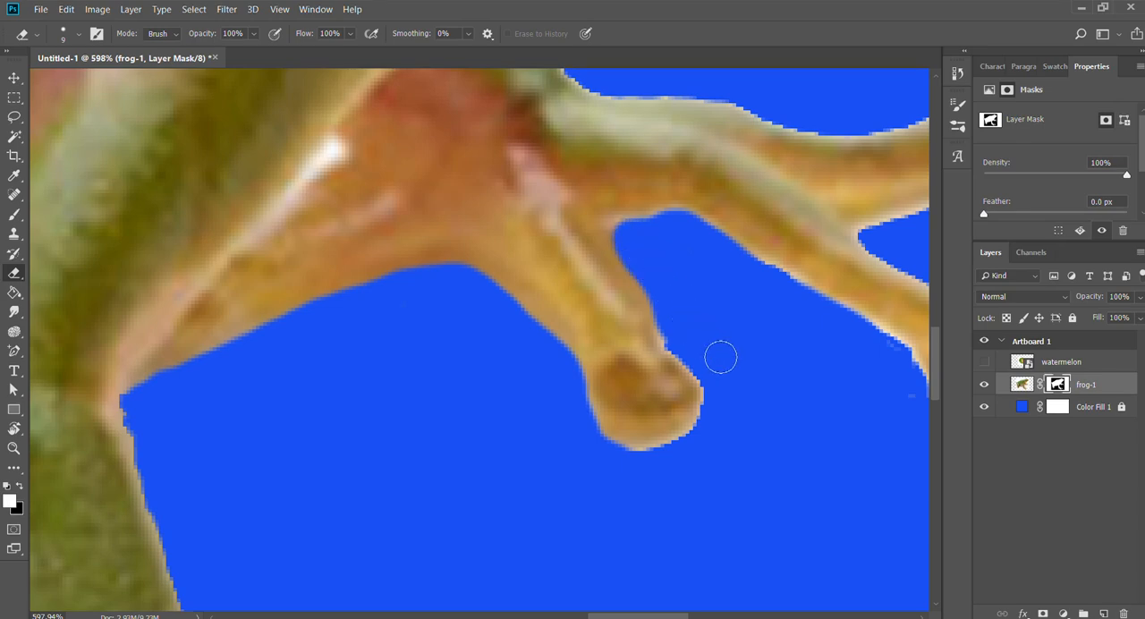
# Erase the stray specks and rough fringe around the outer toes of the far front foot.
pyautogui.moveTo(804, 412); pyautogui.dragTo(478, 374)
pyautogui.moveTo(564, 322); pyautogui.dragTo(632, 427)
pyautogui.moveTo(695, 233); pyautogui.dragTo(787, 384)
# Trim the mask edge at the inner bend of the near front leg and under the long toe of its foot.
pyautogui.moveTo(284, 362)
pyautogui.mouseDown()
pyautogui.moveTo(703, 332)
pyautogui.moveTo(613, 265)
pyautogui.mouseUp()
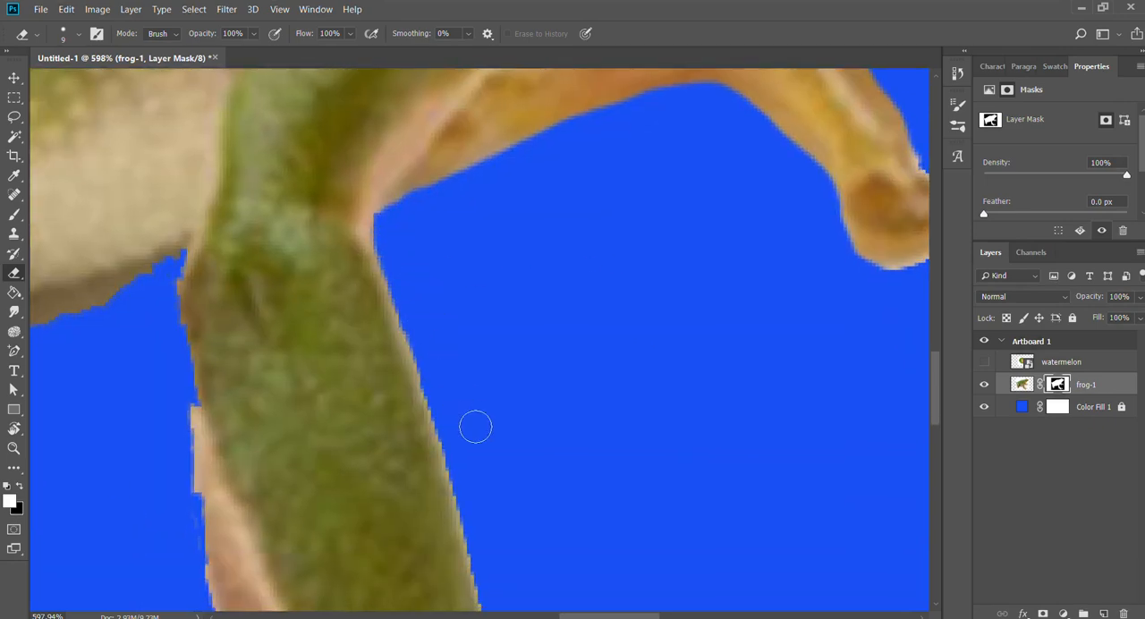
pyautogui.moveTo(475, 426); pyautogui.dragTo(676, 156)
pyautogui.moveTo(827, 273); pyautogui.dragTo(640, 76)
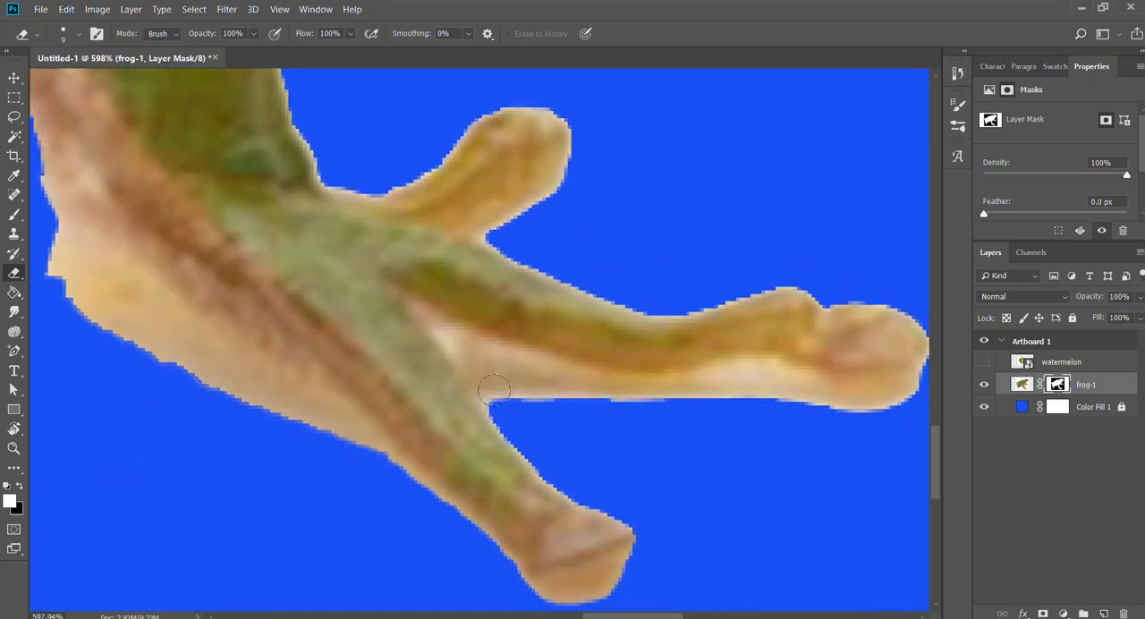
pyautogui.moveTo(800, 417)
pyautogui.mouseDown()
pyautogui.moveTo(514, 418)
pyautogui.moveTo(586, 465)
pyautogui.mouseUp()
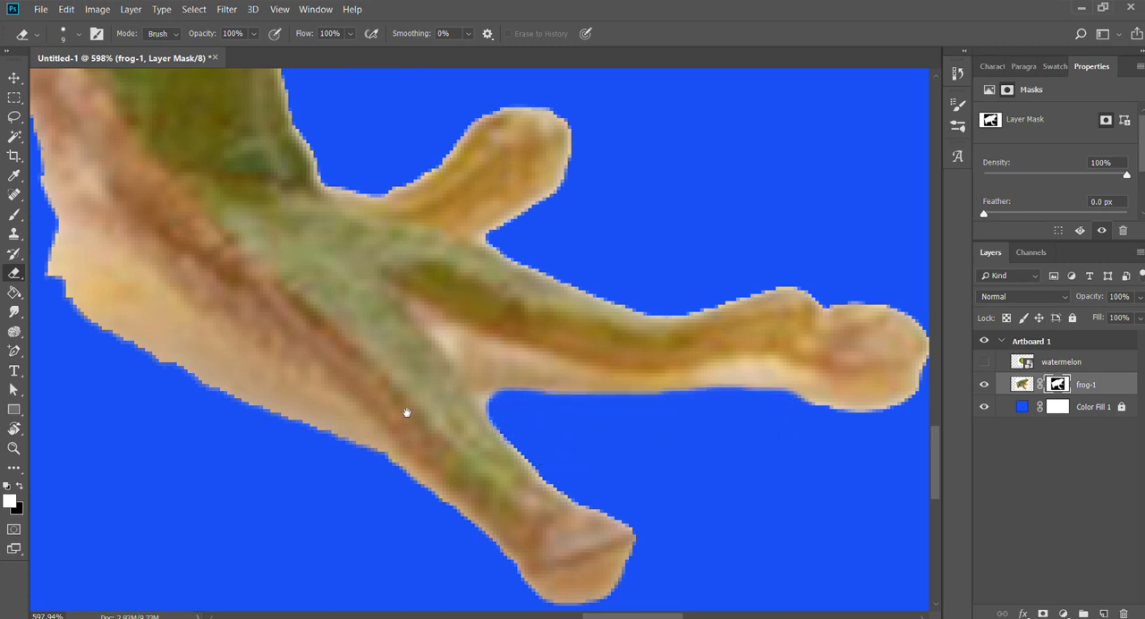
# Erase the rough fringe along the sole and heel of the near front foot, continuing up the lower leg.
pyautogui.moveTo(407, 412); pyautogui.dragTo(677, 406)
pyautogui.moveTo(618, 460)
pyautogui.mouseDown()
pyautogui.moveTo(393, 349)
pyautogui.moveTo(320, 291)
pyautogui.moveTo(305, 220)
pyautogui.moveTo(316, 263)
pyautogui.moveTo(374, 332)
pyautogui.moveTo(643, 471)
pyautogui.moveTo(692, 523)
pyautogui.mouseUp()
pyautogui.moveTo(409, 332); pyautogui.dragTo(549, 422)
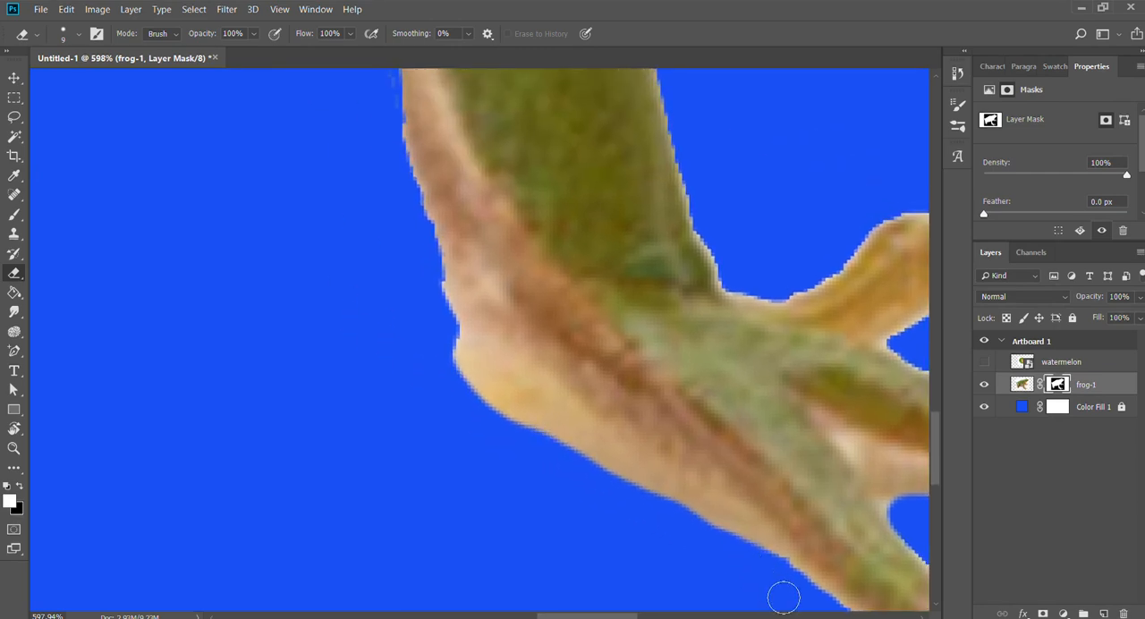
pyautogui.moveTo(378, 358); pyautogui.dragTo(457, 434)
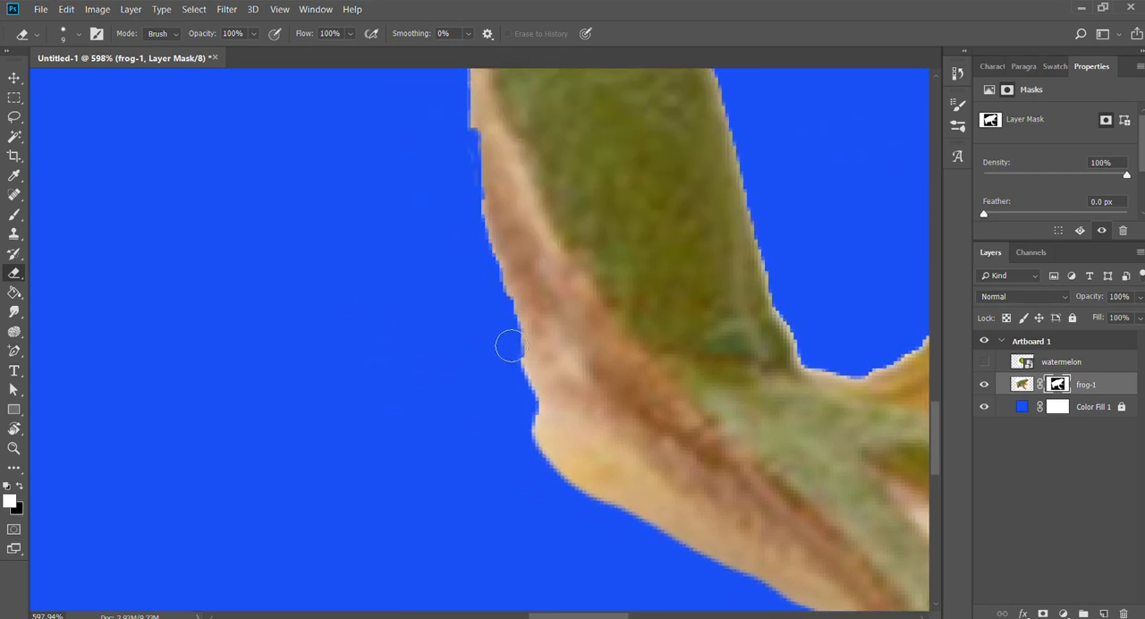
pyautogui.moveTo(511, 346)
pyautogui.mouseDown()
pyautogui.moveTo(533, 446)
pyautogui.moveTo(603, 550)
pyautogui.moveTo(601, 572)
pyautogui.mouseUp()
# Erase the shadow directly beneath the belly from the near front leg to the hind leg with the Eraser at size 9.
pyautogui.moveTo(499, 243); pyautogui.dragTo(631, 335)
pyautogui.press('z')
pyautogui.moveTo(565, 282); pyautogui.dragTo(548, 283)
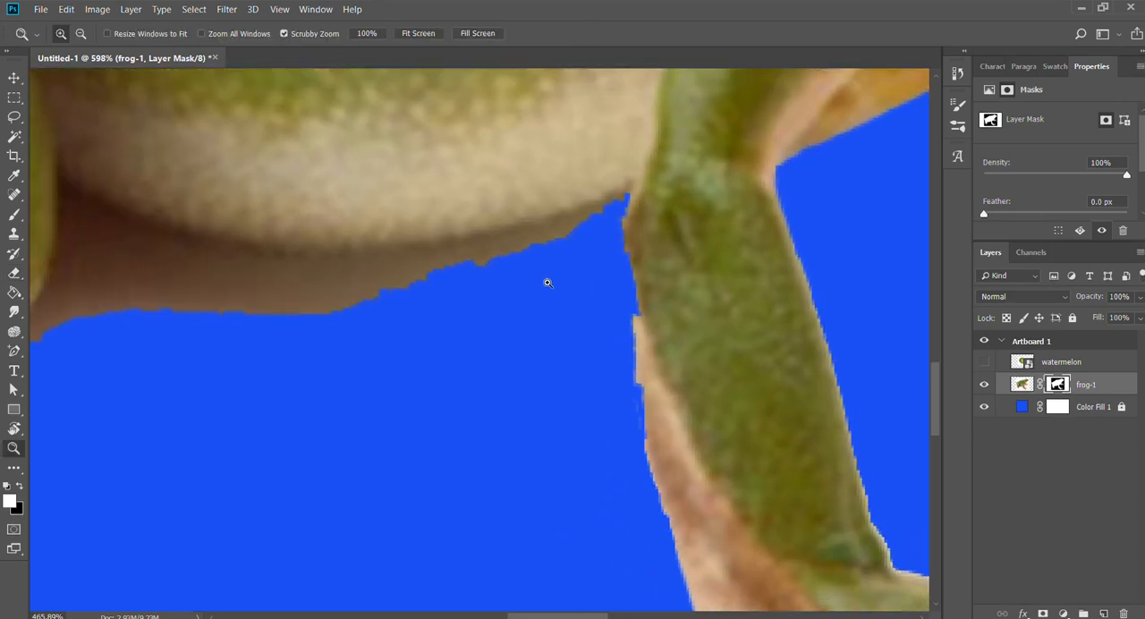
pyautogui.moveTo(474, 272)
pyautogui.mouseDown()
pyautogui.moveTo(543, 312)
pyautogui.moveTo(564, 278)
pyautogui.mouseUp()
pyautogui.press('b')
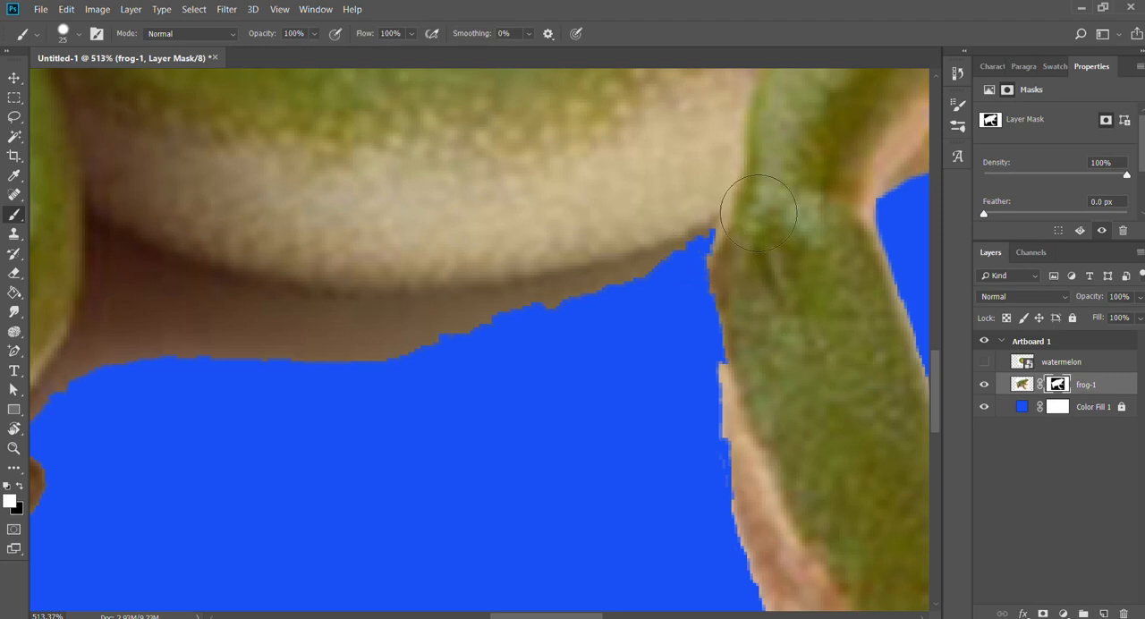
pyautogui.press('e')
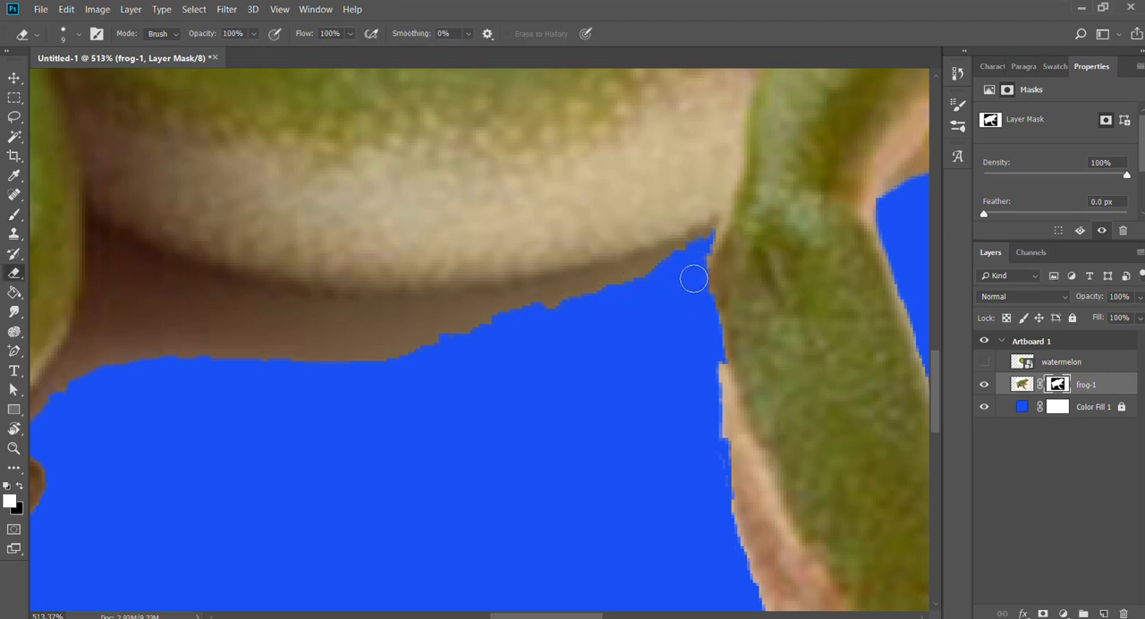
pyautogui.moveTo(693, 279)
pyautogui.mouseDown()
pyautogui.moveTo(397, 345)
pyautogui.moveTo(402, 365)
pyautogui.mouseUp()
pyautogui.moveTo(437, 370); pyautogui.dragTo(687, 424)
pyautogui.moveTo(594, 475); pyautogui.dragTo(540, 411)
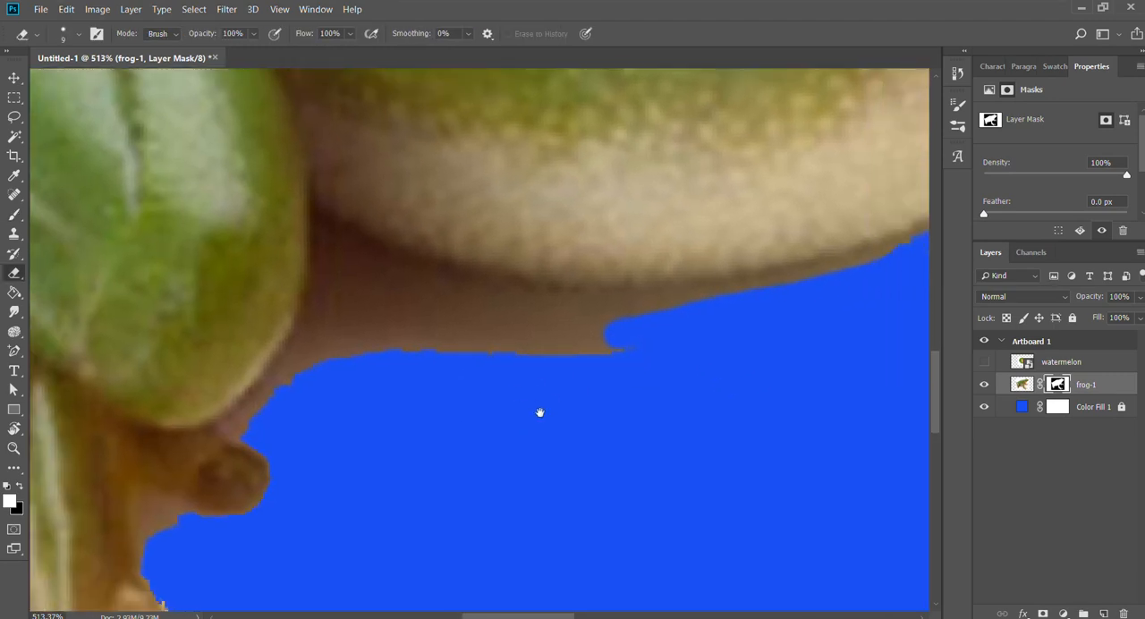
pyautogui.moveTo(380, 271)
pyautogui.mouseDown()
pyautogui.moveTo(515, 320)
pyautogui.moveTo(669, 331)
pyautogui.mouseUp()
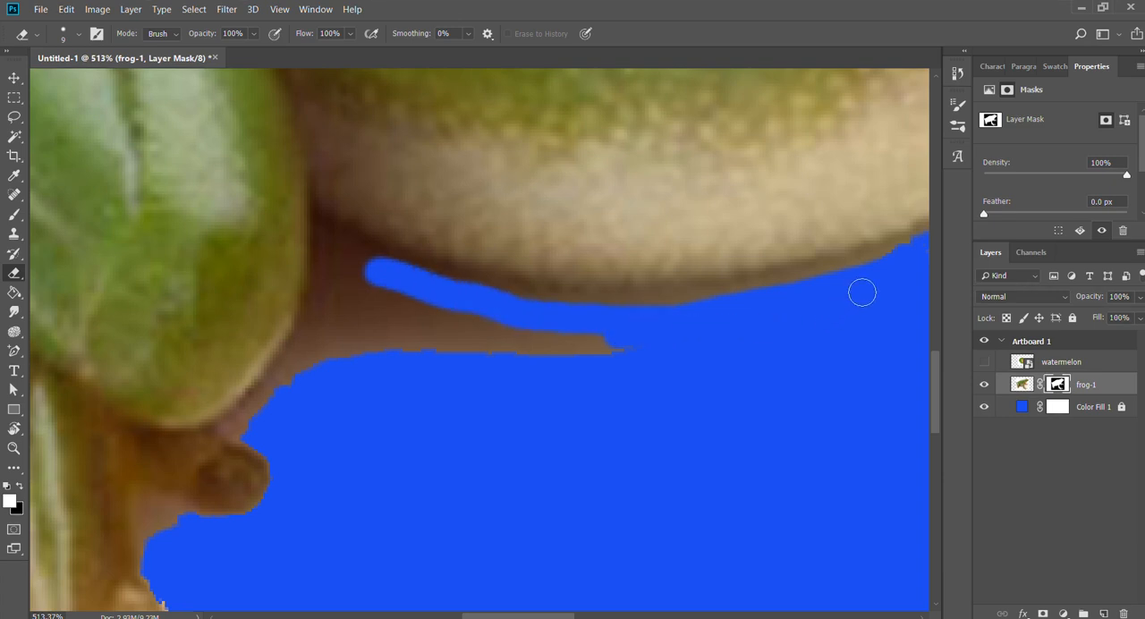
pyautogui.moveTo(861, 295)
pyautogui.mouseDown()
pyautogui.moveTo(572, 325)
pyautogui.moveTo(359, 296)
pyautogui.moveTo(284, 263)
pyautogui.moveTo(235, 426)
pyautogui.moveTo(205, 453)
pyautogui.moveTo(225, 424)
pyautogui.mouseUp()
# Enlarge the Eraser to size 20 and remove the remaining brown shadow patch under the belly.
pyautogui.moveTo(298, 316); pyautogui.dragTo(619, 369)
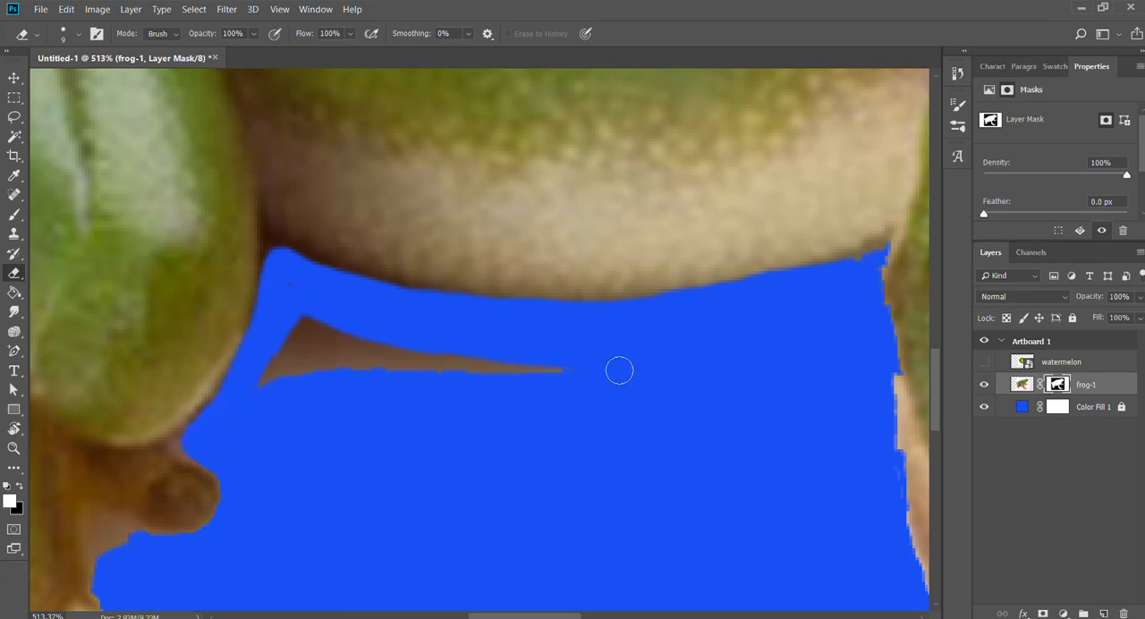
pyautogui.press(']')
pyautogui.press(']')
pyautogui.press(']')
pyautogui.moveTo(332, 314)
pyautogui.mouseDown()
pyautogui.moveTo(312, 373)
pyautogui.moveTo(344, 362)
pyautogui.moveTo(474, 407)
pyautogui.mouseUp()
# Trim the back edge of the near front leg, then paint its missing upper edge back in with a size 25 white Brush.
pyautogui.press('space')
pyautogui.moveTo(568, 353)
pyautogui.mouseDown()
pyautogui.moveTo(458, 182)
pyautogui.moveTo(332, 144)
pyautogui.mouseUp()
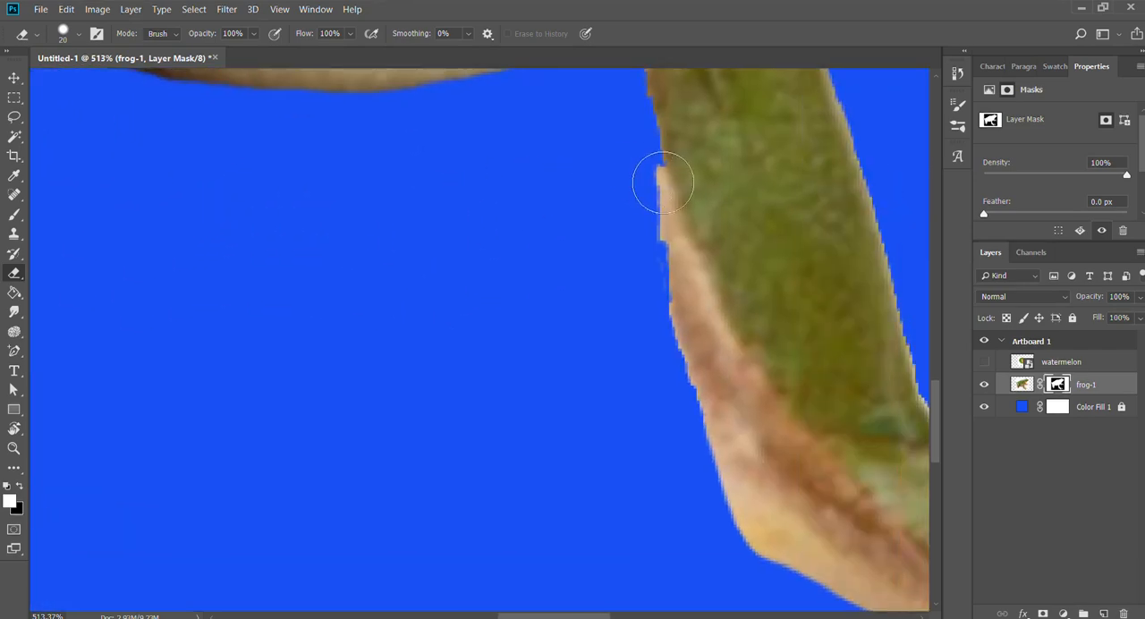
pyautogui.moveTo(662, 183); pyautogui.dragTo(672, 429)
pyautogui.press('space')
pyautogui.moveTo(687, 341)
pyautogui.mouseDown()
pyautogui.moveTo(654, 468)
pyautogui.moveTo(632, 354)
pyautogui.mouseUp()
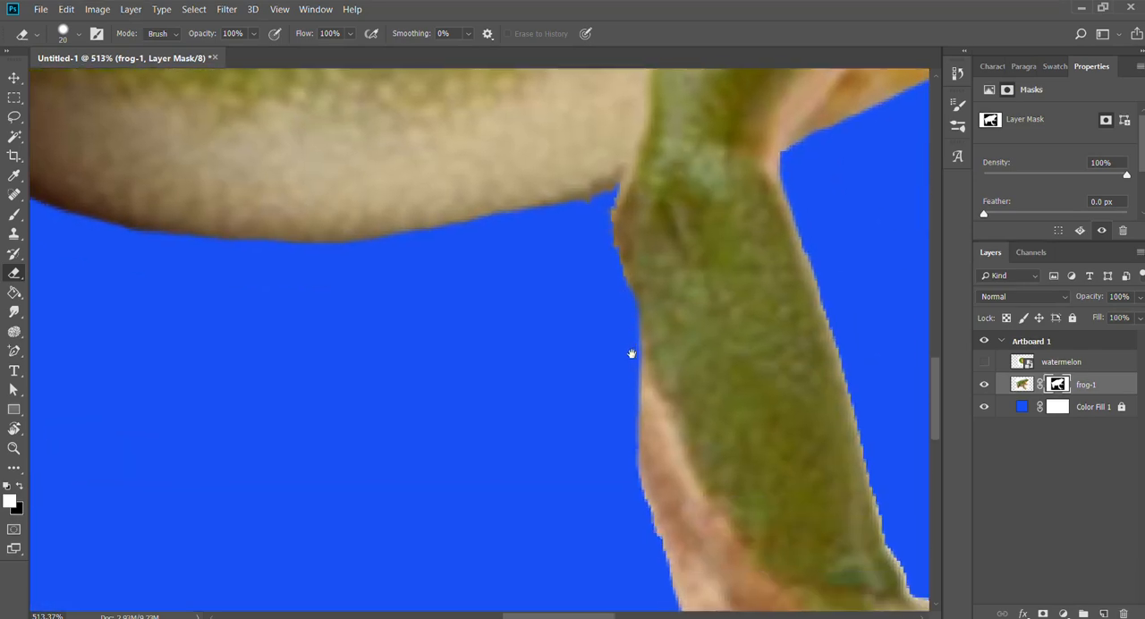
pyautogui.press('b')
pyautogui.moveTo(685, 223)
pyautogui.mouseDown()
pyautogui.moveTo(682, 311)
pyautogui.moveTo(715, 455)
pyautogui.mouseUp()
pyautogui.moveTo(655, 303); pyautogui.dragTo(704, 438)
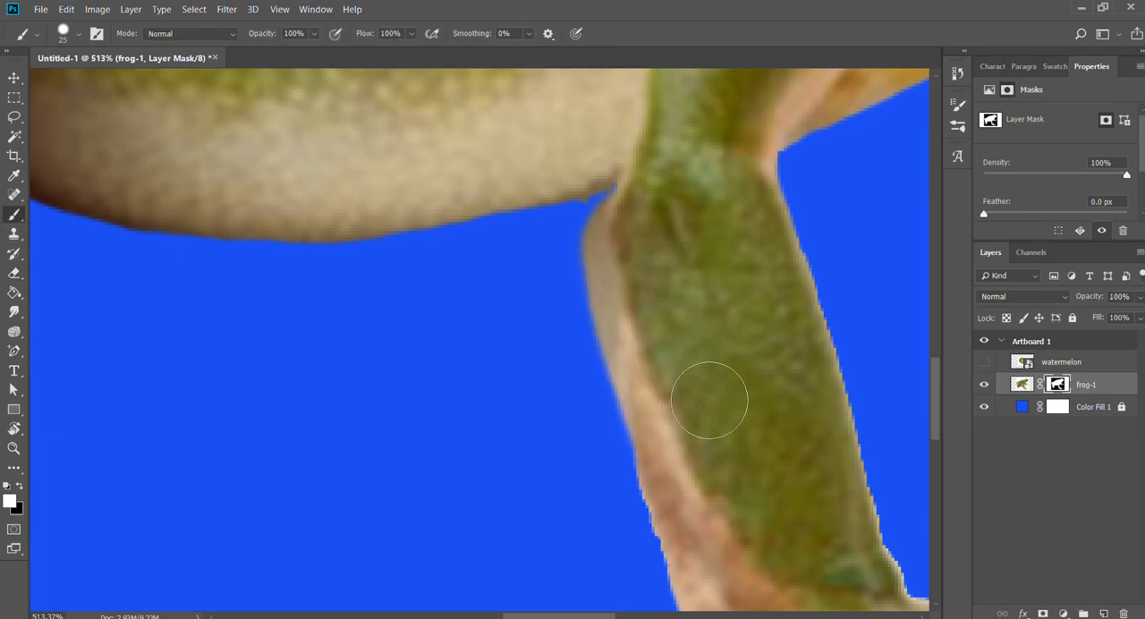
# Erase the excess background along the repainted front leg edge, reducing the Eraser to size 9 for the fine trimming.
pyautogui.press('e')
pyautogui.moveTo(591, 261)
pyautogui.mouseDown()
pyautogui.moveTo(585, 310)
pyautogui.moveTo(603, 417)
pyautogui.moveTo(596, 277)
pyautogui.mouseUp()
pyautogui.press('[')
pyautogui.press('[')
pyautogui.press('[')
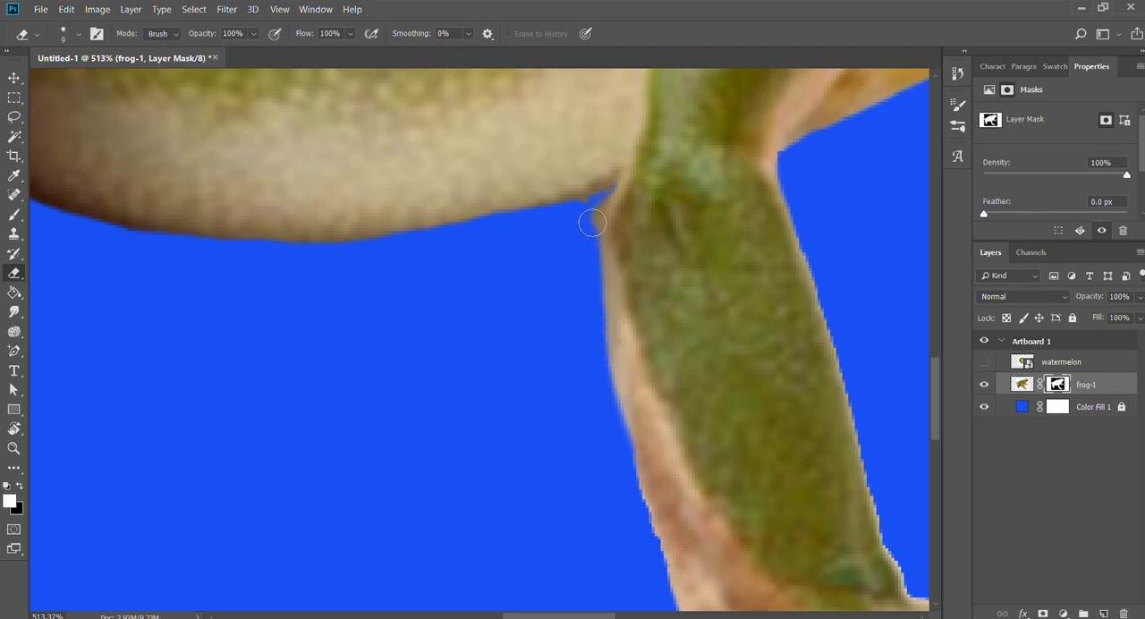
pyautogui.moveTo(596, 215); pyautogui.dragTo(589, 258)
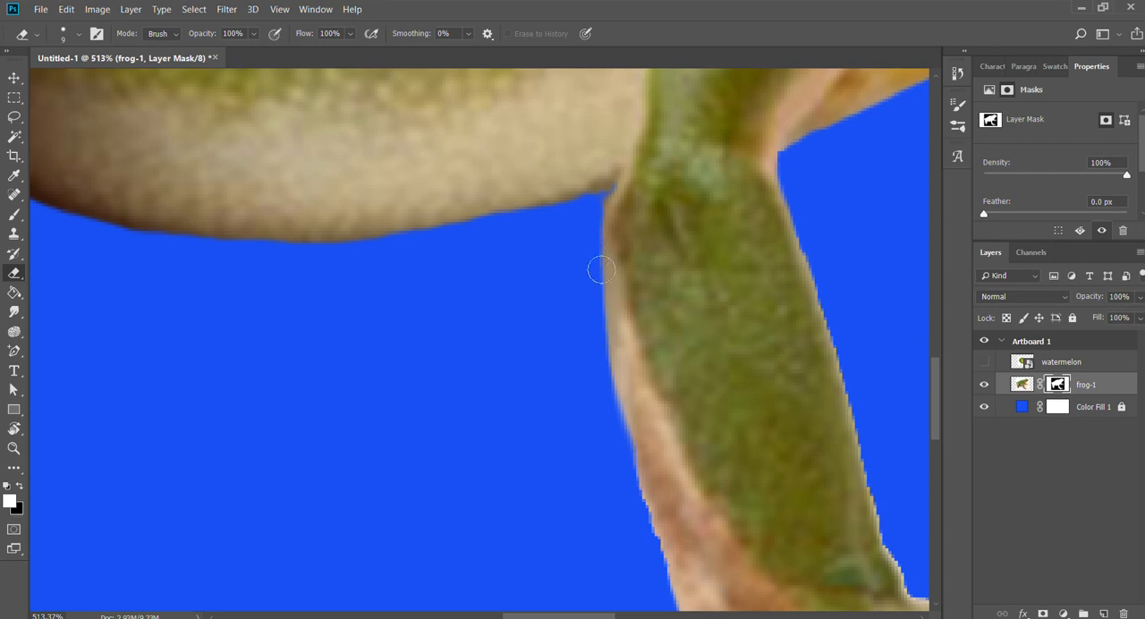
pyautogui.moveTo(601, 270)
pyautogui.mouseDown()
pyautogui.moveTo(604, 364)
pyautogui.moveTo(648, 548)
pyautogui.mouseUp()
# Erase the fringe between the hind foot's inner toes and around the rounded tip of the middle toe.
pyautogui.press('space')
pyautogui.moveTo(657, 483)
pyautogui.mouseDown()
pyautogui.moveTo(671, 249)
pyautogui.moveTo(668, 181)
pyautogui.mouseUp()
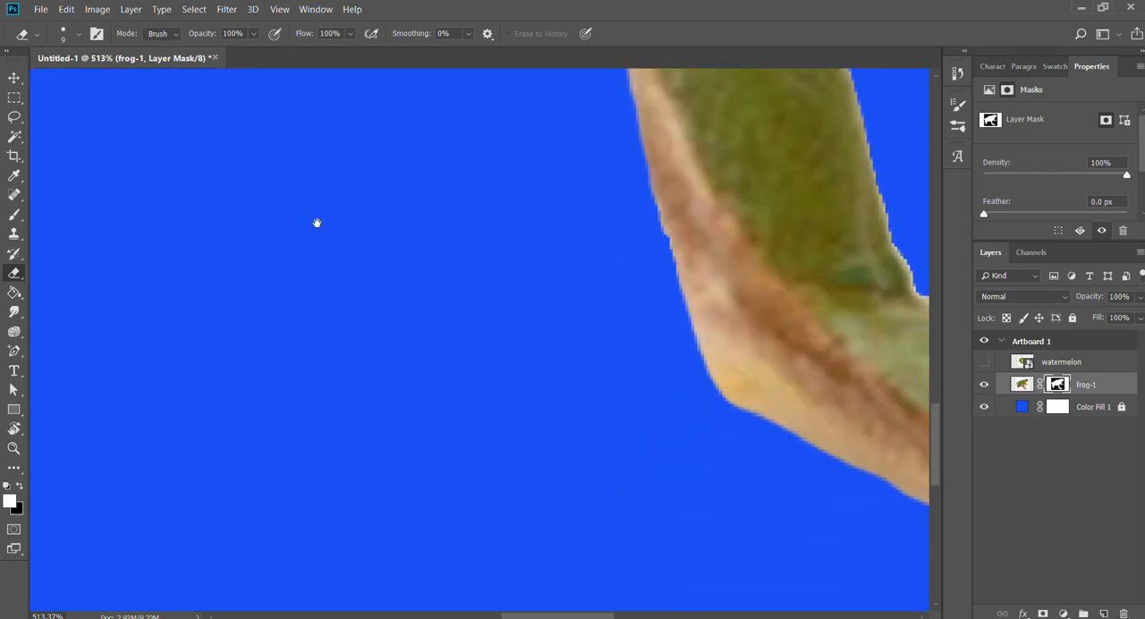
pyautogui.moveTo(317, 223); pyautogui.dragTo(772, 417)
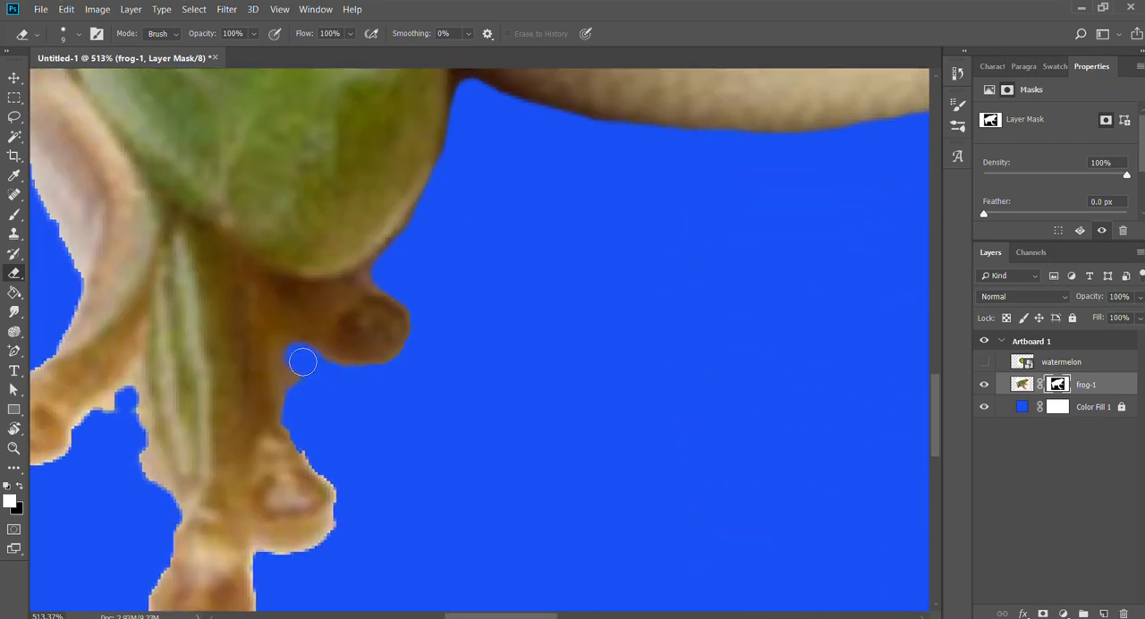
pyautogui.moveTo(302, 361)
pyautogui.mouseDown()
pyautogui.moveTo(333, 377)
pyautogui.moveTo(297, 356)
pyautogui.moveTo(305, 432)
pyautogui.moveTo(353, 491)
pyautogui.mouseUp()
pyautogui.press('space')
pyautogui.moveTo(424, 511); pyautogui.dragTo(644, 239)
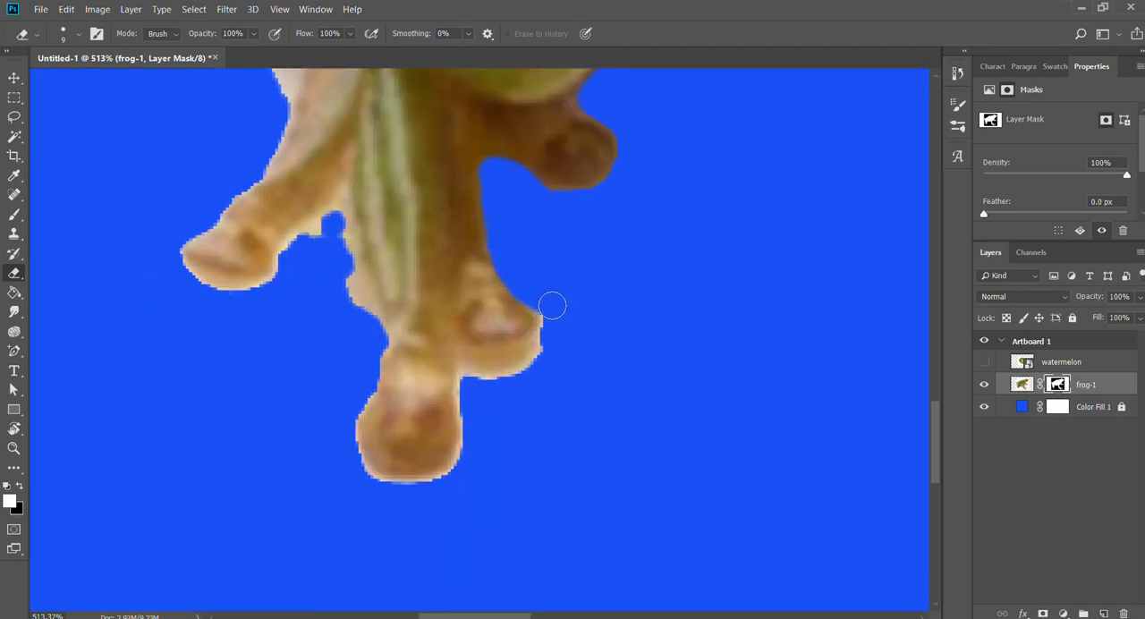
pyautogui.moveTo(552, 306)
pyautogui.mouseDown()
pyautogui.moveTo(556, 369)
pyautogui.moveTo(486, 396)
pyautogui.mouseUp()
# Clean the gap between the hind foot's outer toe and longest toe by erasing the leftover background.
pyautogui.press('space')
pyautogui.moveTo(364, 335); pyautogui.dragTo(381, 387)
pyautogui.moveTo(355, 280); pyautogui.dragTo(383, 375)
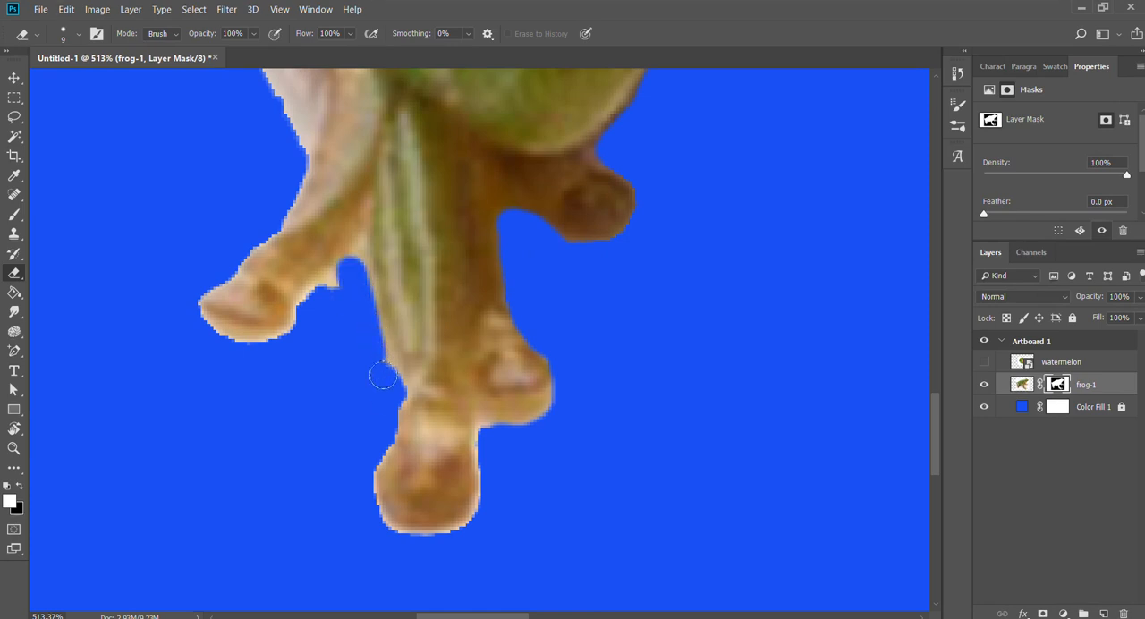
pyautogui.moveTo(350, 266); pyautogui.dragTo(332, 310)
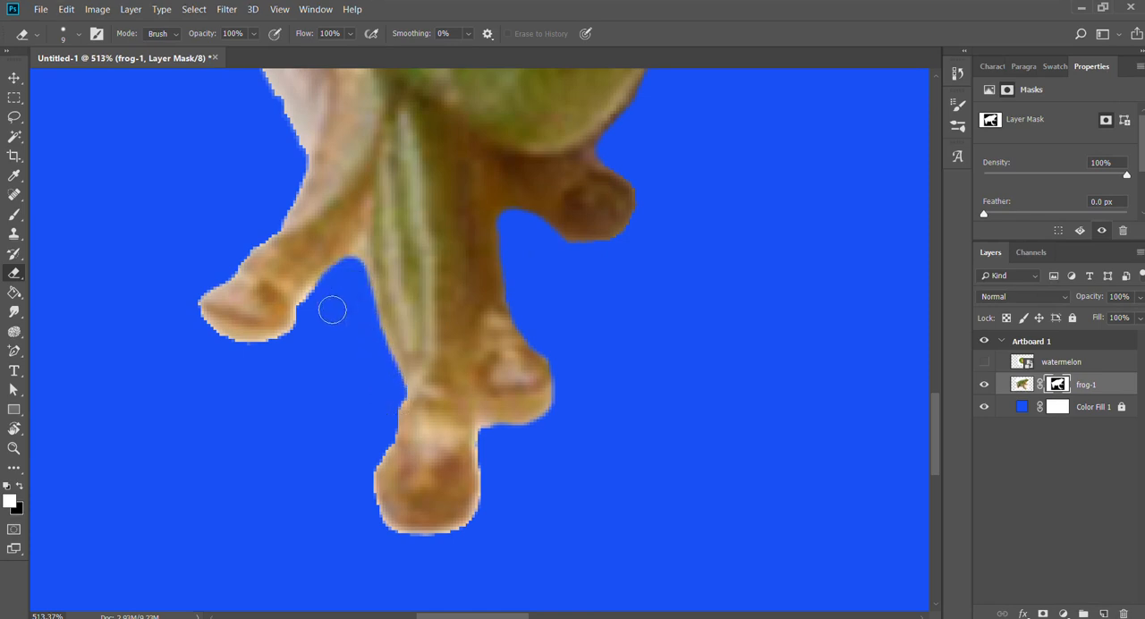
# Smooth the outer edge of the hind leg by erasing the pale fringe above the foot.
pyautogui.press('space')
pyautogui.moveTo(424, 251); pyautogui.dragTo(483, 495)
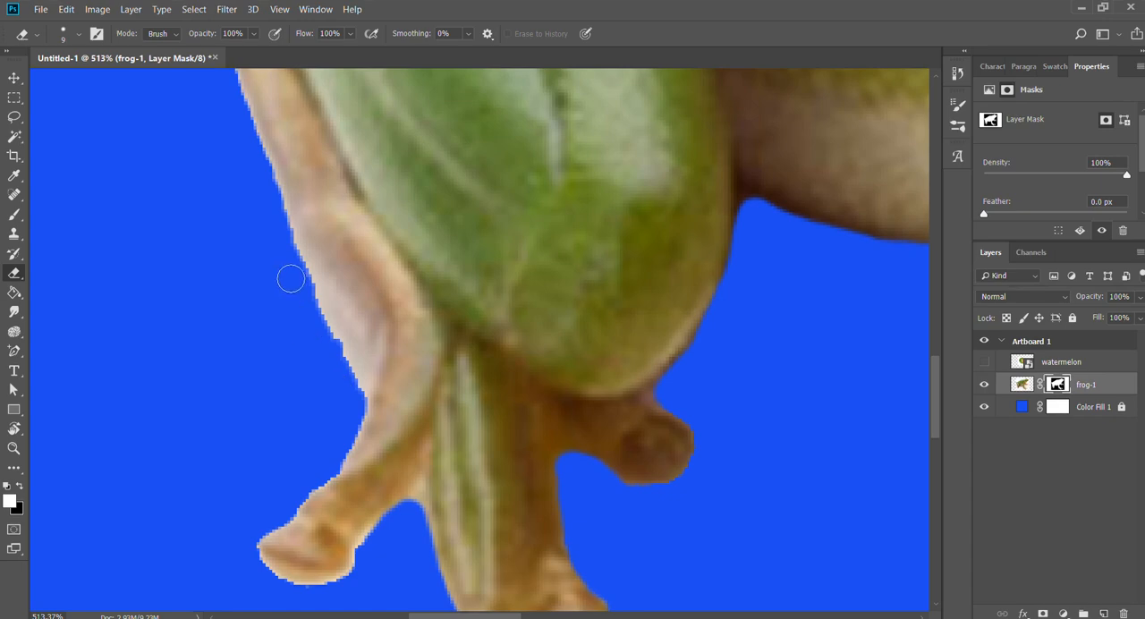
pyautogui.moveTo(291, 280)
pyautogui.mouseDown()
pyautogui.moveTo(366, 413)
pyautogui.moveTo(365, 370)
pyautogui.moveTo(263, 183)
pyautogui.mouseUp()
# Try to select the white sliver between the near front leg and the far arm with the Magic Wand at tolerance 22.
pyautogui.press('x')
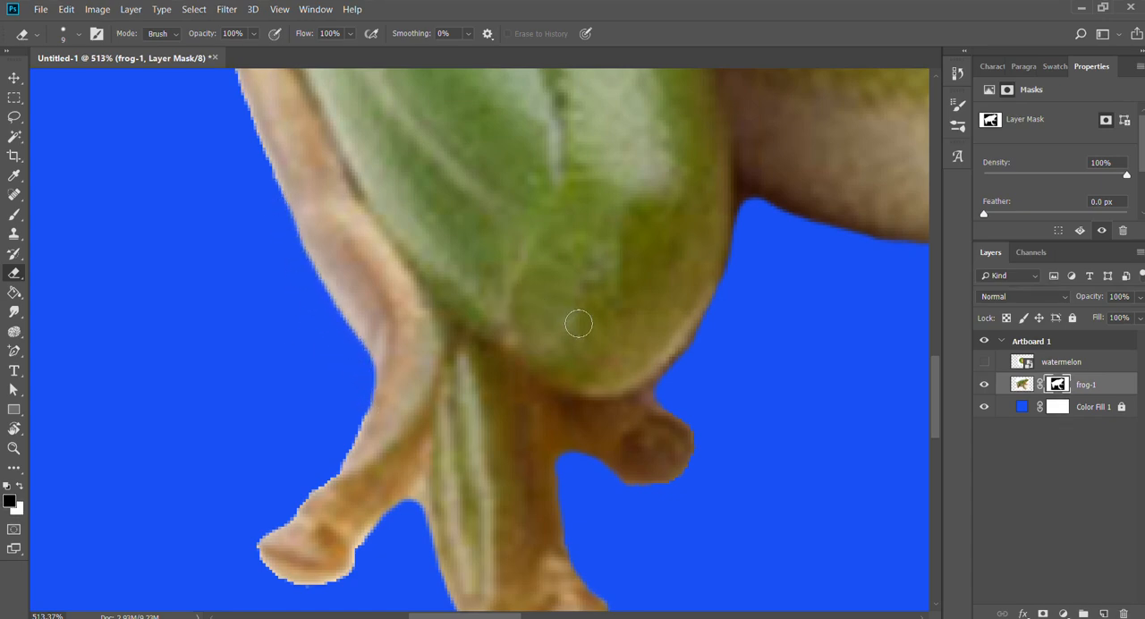
pyautogui.press('z')
pyautogui.moveTo(582, 313); pyautogui.dragTo(466, 302)
pyautogui.moveTo(700, 333); pyautogui.dragTo(355, 463)
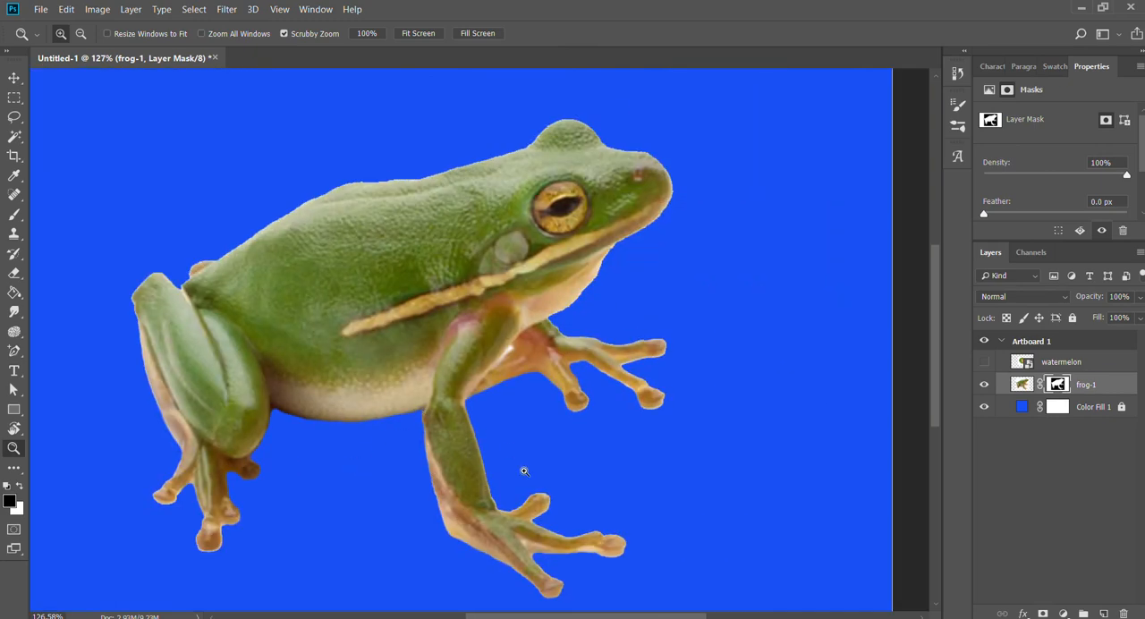
pyautogui.moveTo(493, 357); pyautogui.dragTo(578, 322)
pyautogui.press('w')
pyautogui.keyDown('shift'); pyautogui.click(561, 250); pyautogui.keyUp('shift')
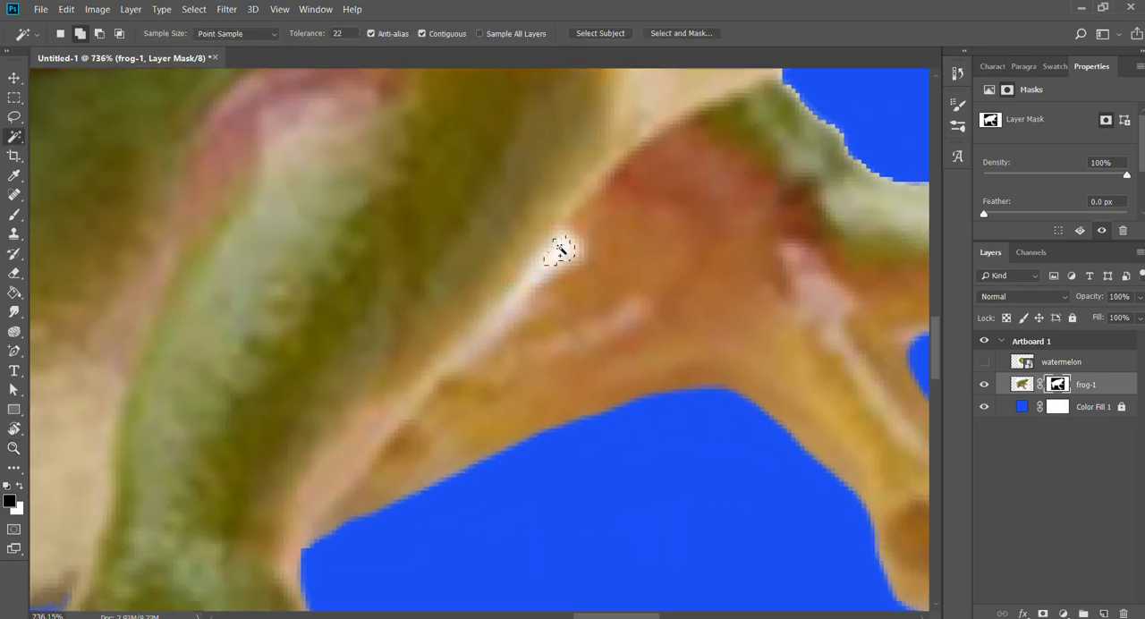
pyautogui.keyDown('shift'); pyautogui.click(493, 322); pyautogui.keyUp('shift')
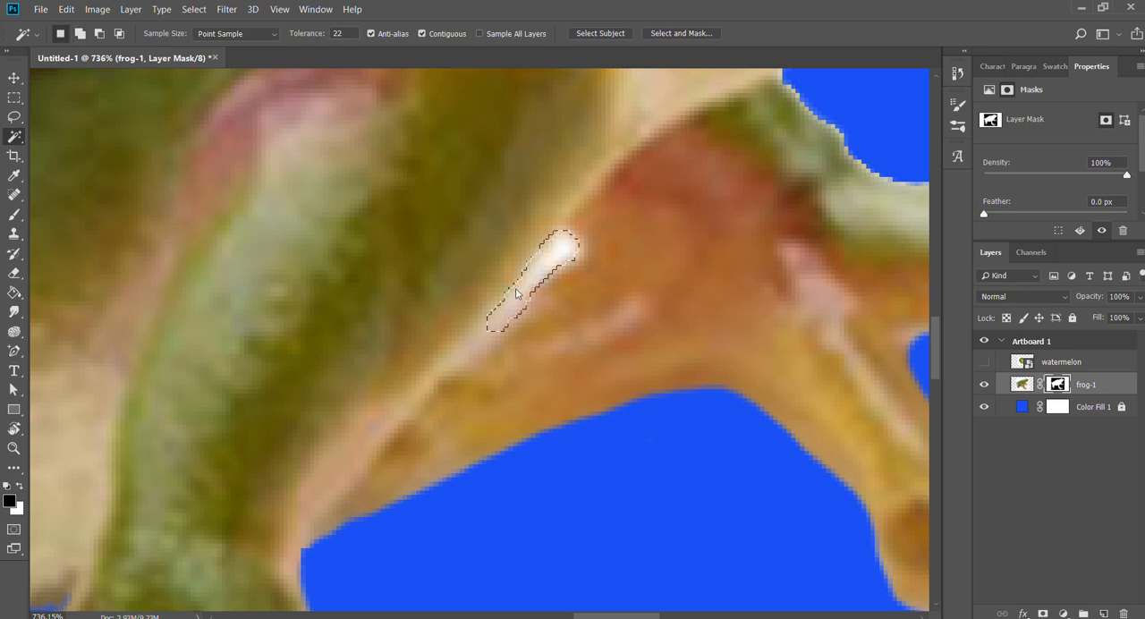
pyautogui.keyDown('shift'); pyautogui.click(481, 331); pyautogui.keyUp('shift')
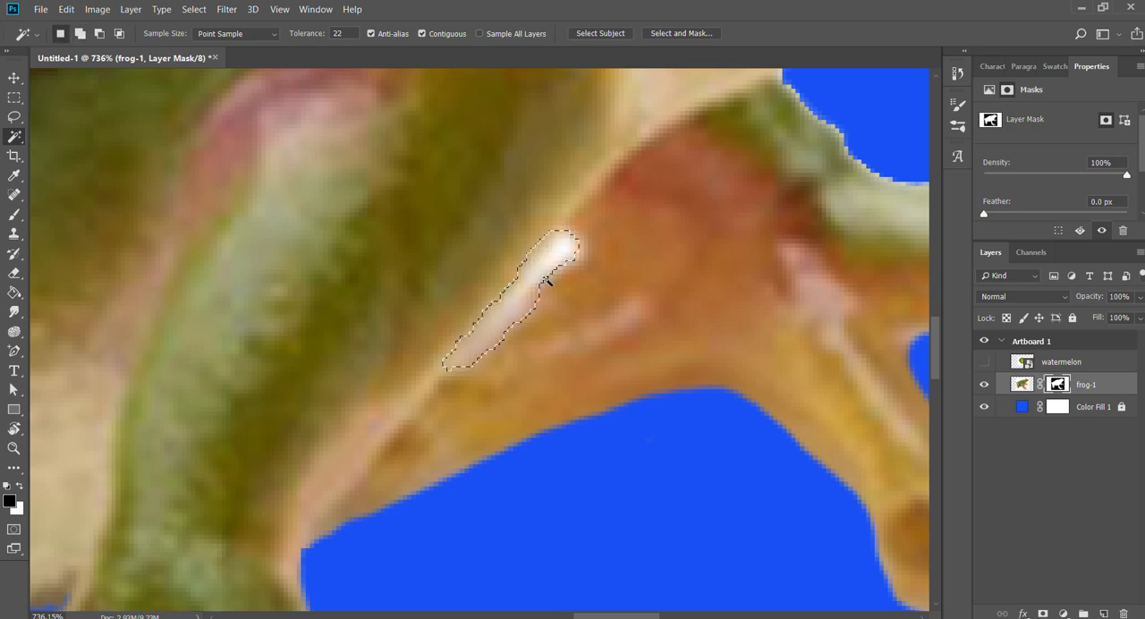
# Select the white sliver between the near front leg and far arm with the Magic Wand, hide it on the frog-1 mask, and deselect.
pyautogui.press('e')
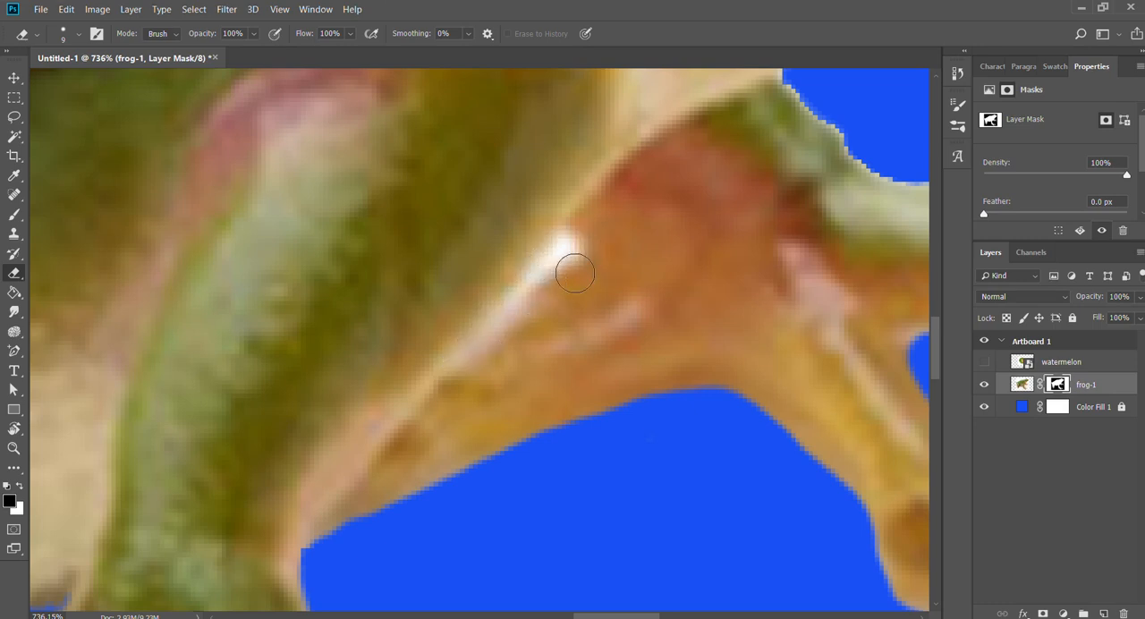
pyautogui.press('w')
pyautogui.click(539, 276)
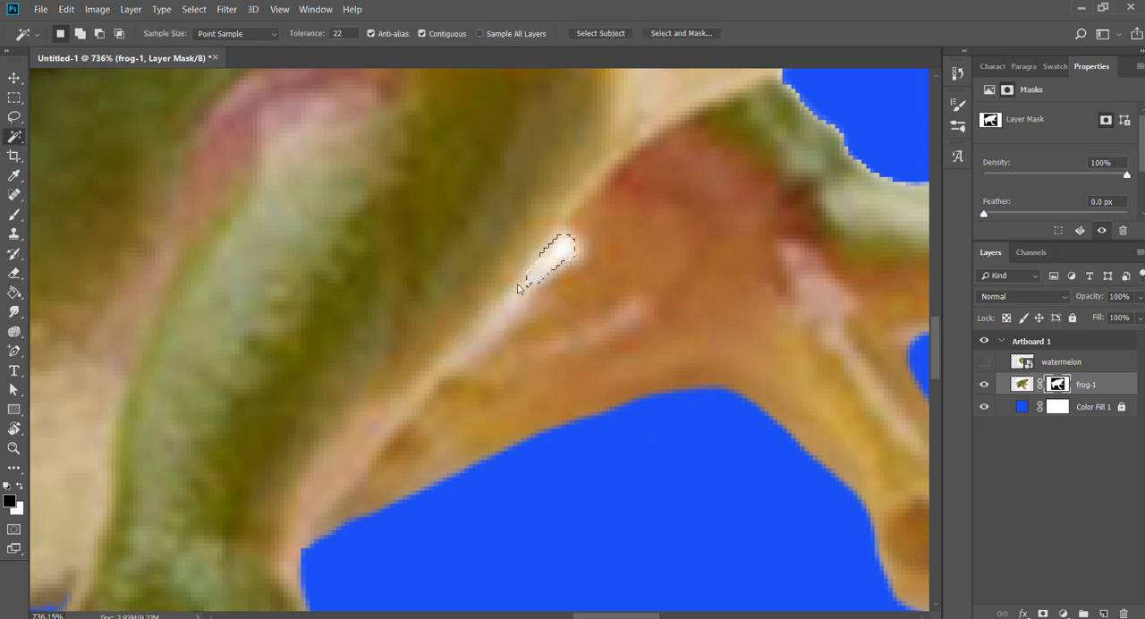
pyautogui.keyDown('shift'); pyautogui.click(498, 310); pyautogui.keyUp('shift')
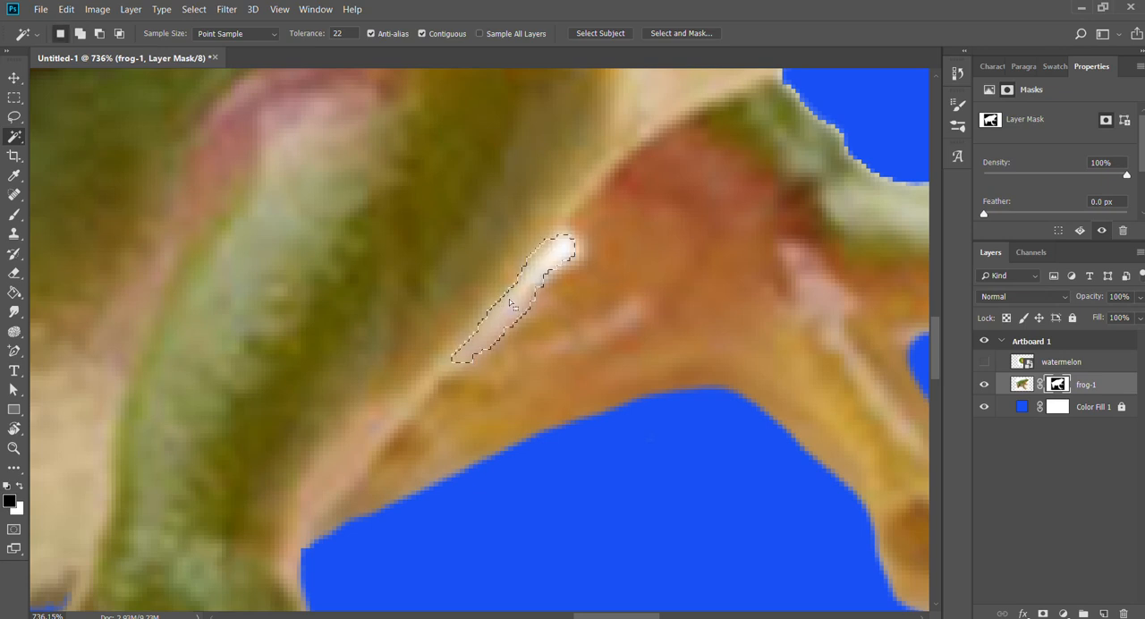
pyautogui.click(1022, 386)
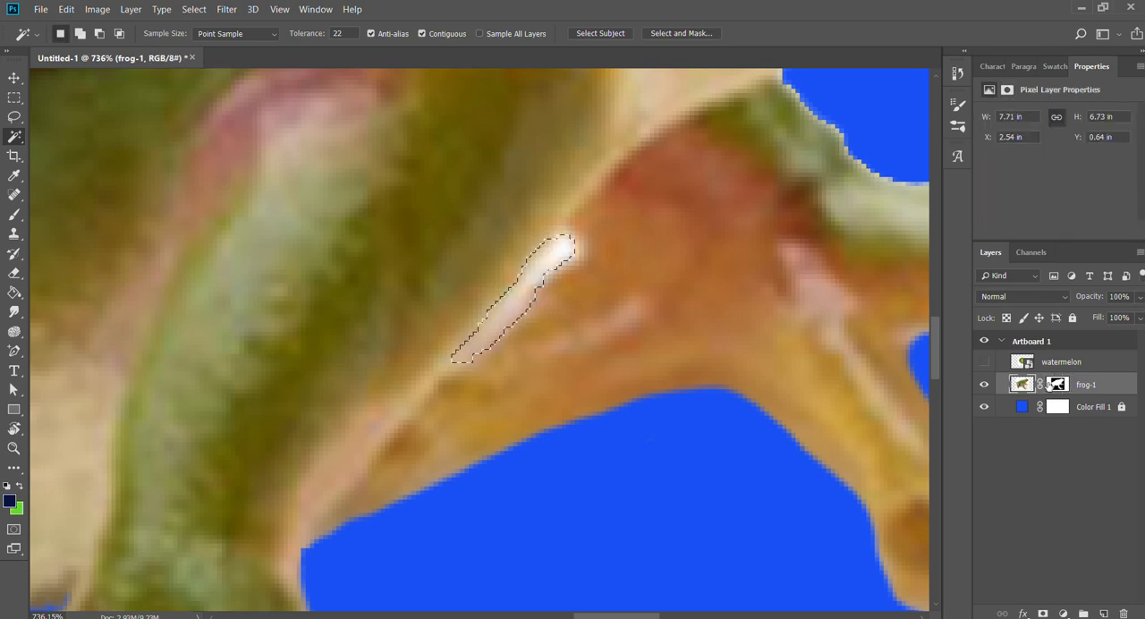
pyautogui.click(1057, 385)
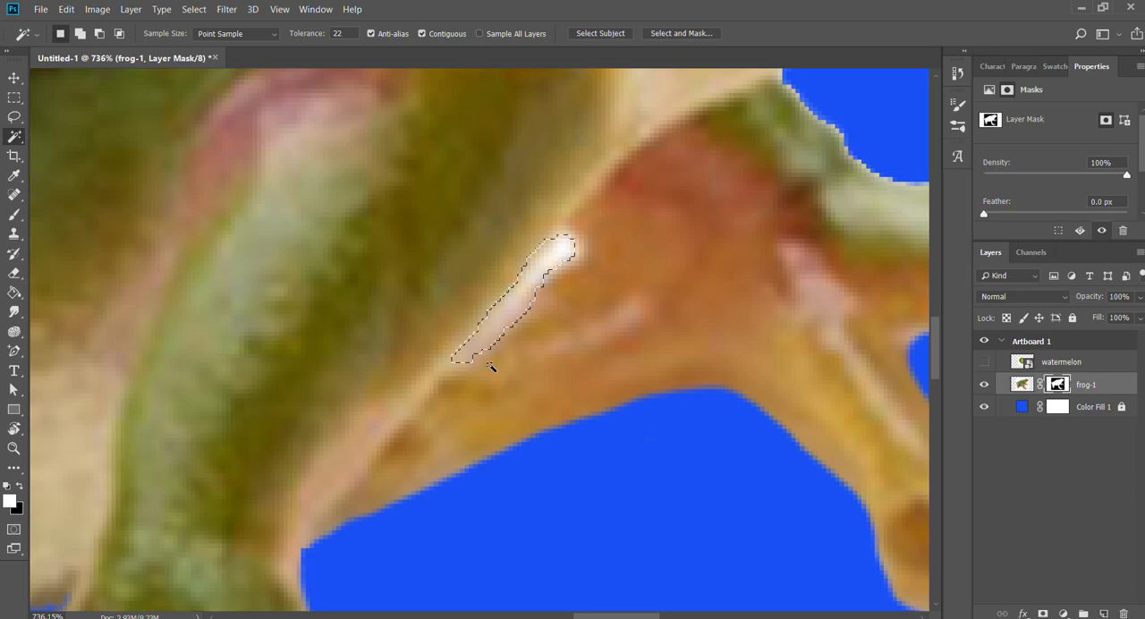
pyautogui.press('z')
pyautogui.moveTo(538, 266); pyautogui.dragTo(585, 259)
pyautogui.press('e')
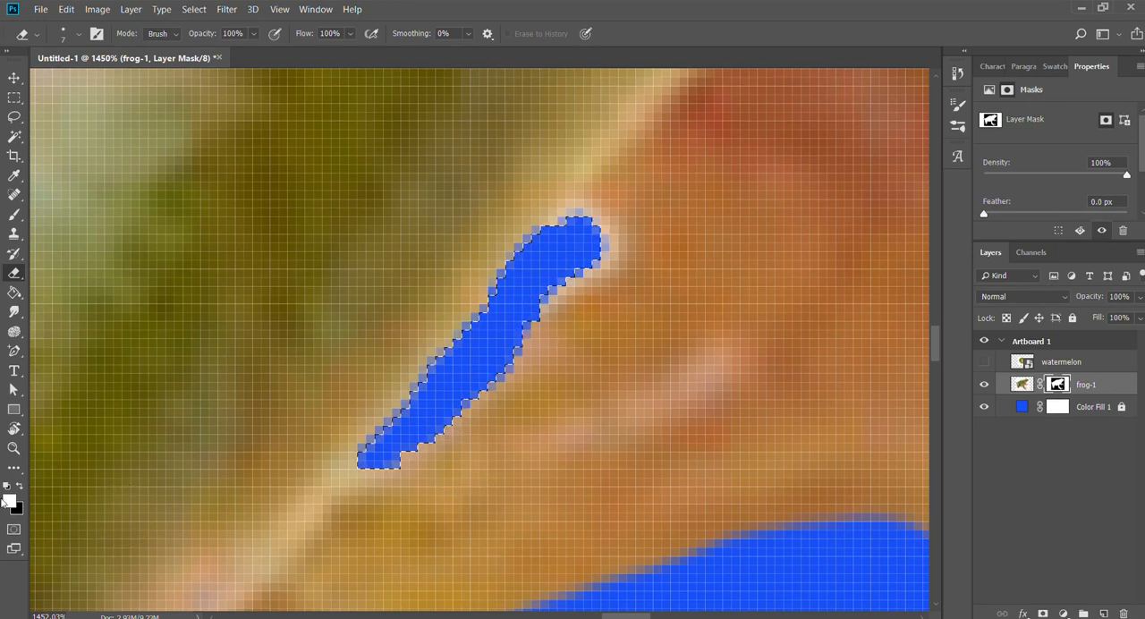
pyautogui.press('space')
pyautogui.moveTo(599, 451); pyautogui.dragTo(712, 391)
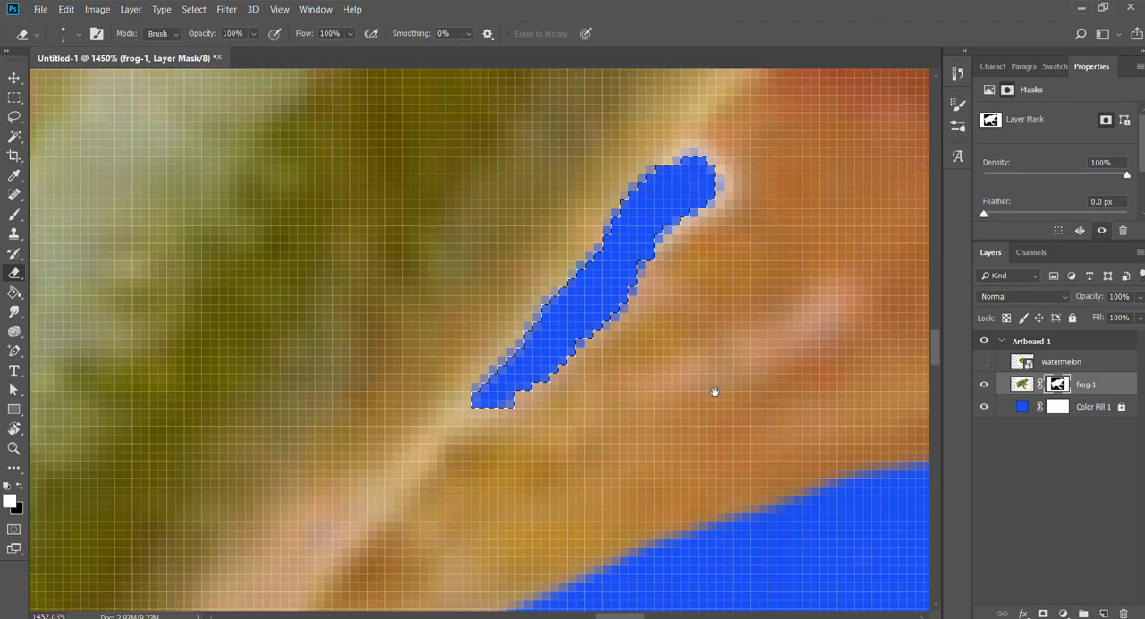
pyautogui.hotkey('ctrl', 'd')
# Try to erase more of the mask below the cleared sliver beside the front leg, and undo the strokes.
pyautogui.moveTo(622, 294)
pyautogui.mouseDown()
pyautogui.moveTo(643, 313)
pyautogui.moveTo(692, 450)
pyautogui.mouseUp()
pyautogui.moveTo(633, 356); pyautogui.dragTo(665, 433)
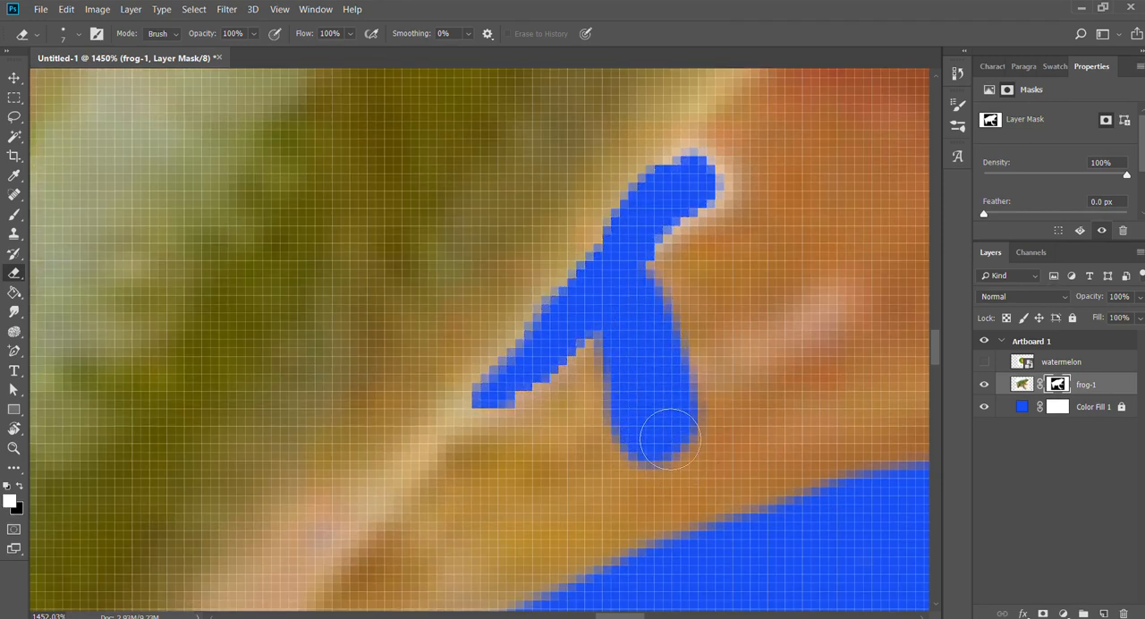
pyautogui.press('z')
pyautogui.moveTo(706, 399); pyautogui.dragTo(683, 402)
pyautogui.press('space')
pyautogui.moveTo(725, 434); pyautogui.dragTo(651, 368)
pyautogui.hotkey('ctrl', 'z')
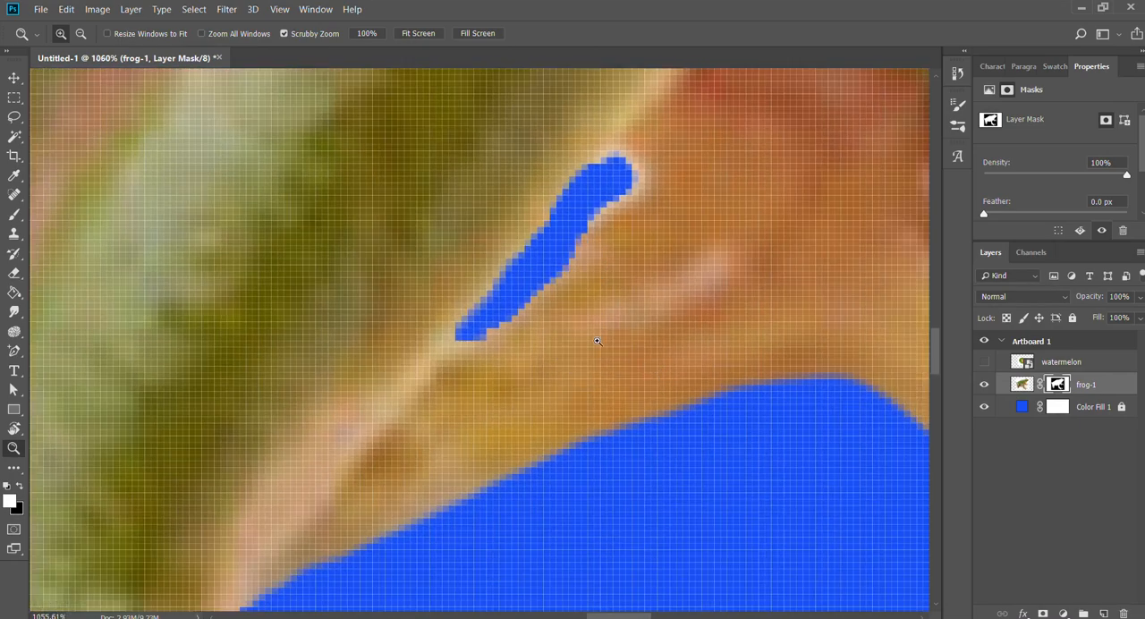
pyautogui.press('e')
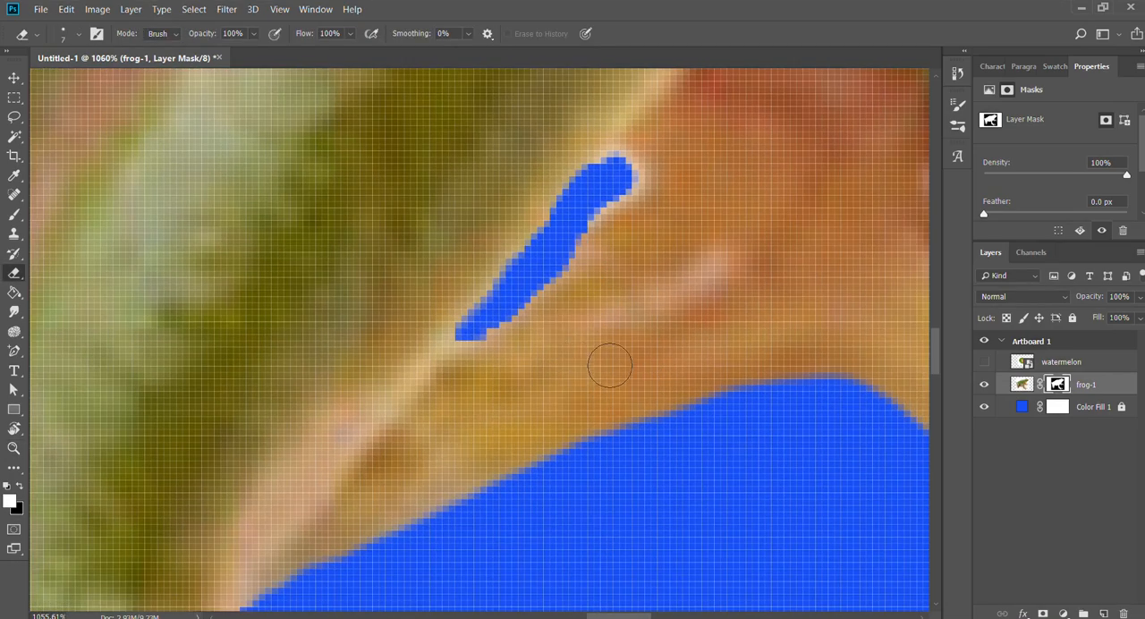
# Try to clean the mask edge along the chin and throat with the Eraser enlarged to size 40, and undo the strokes.
pyautogui.press('z')
pyautogui.moveTo(602, 357); pyautogui.dragTo(528, 341)
pyautogui.press('space')
pyautogui.moveTo(685, 366); pyautogui.dragTo(550, 488)
pyautogui.moveTo(722, 302); pyautogui.dragTo(564, 514)
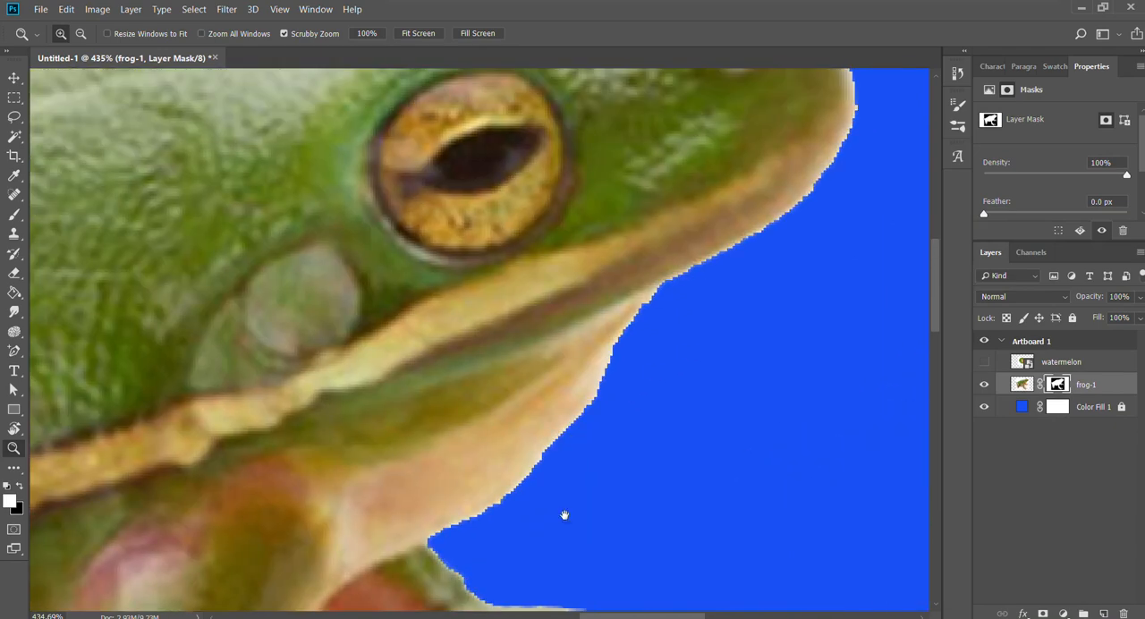
pyautogui.press('e')
pyautogui.press('x')
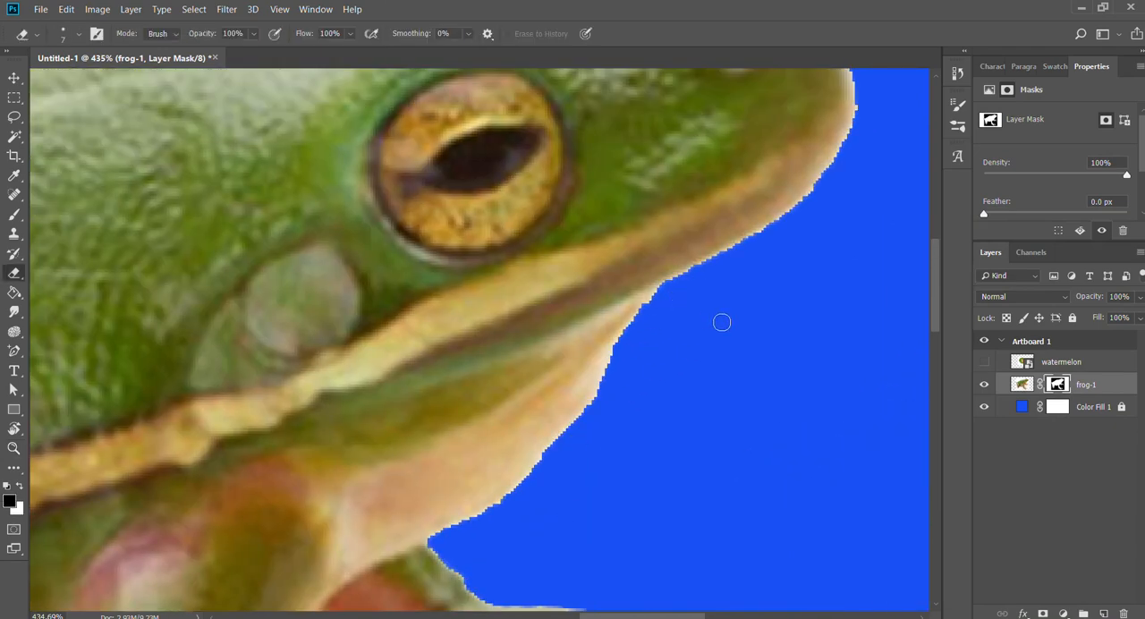
pyautogui.moveTo(721, 322)
pyautogui.mouseDown()
pyautogui.moveTo(725, 390)
pyautogui.moveTo(682, 267)
pyautogui.moveTo(661, 291)
pyautogui.mouseUp()
pyautogui.press('space')
pyautogui.moveTo(753, 299)
pyautogui.mouseDown()
pyautogui.moveTo(623, 300)
pyautogui.moveTo(504, 444)
pyautogui.moveTo(534, 393)
pyautogui.moveTo(589, 160)
pyautogui.mouseUp()
pyautogui.press(']')
pyautogui.press(']')
pyautogui.press(']')
pyautogui.press(']')
pyautogui.press(']')
pyautogui.press(']')
pyautogui.press(']')
pyautogui.press(']')
pyautogui.press('space')
pyautogui.moveTo(704, 172)
pyautogui.mouseDown()
pyautogui.moveTo(281, 358)
pyautogui.moveTo(408, 480)
pyautogui.moveTo(197, 447)
pyautogui.mouseUp()
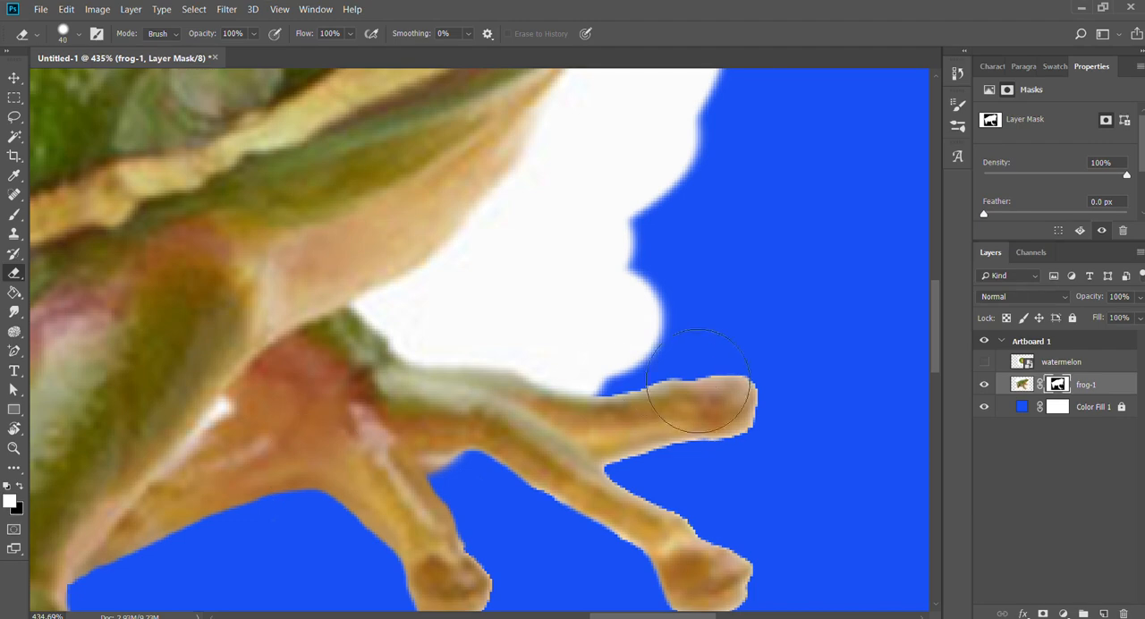
pyautogui.moveTo(706, 396)
pyautogui.mouseDown()
pyautogui.moveTo(358, 396)
pyautogui.moveTo(723, 271)
pyautogui.mouseUp()
pyautogui.hotkey('ctrl', 'z')
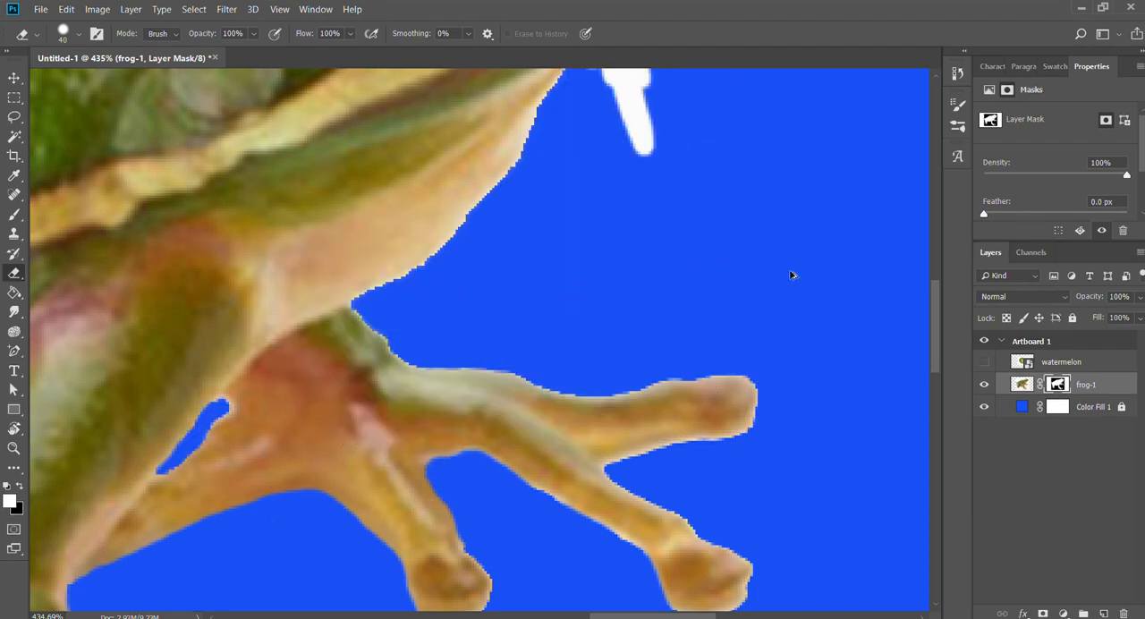
pyautogui.moveTo(732, 204); pyautogui.dragTo(721, 442)
pyautogui.hotkey('ctrl', 'z')
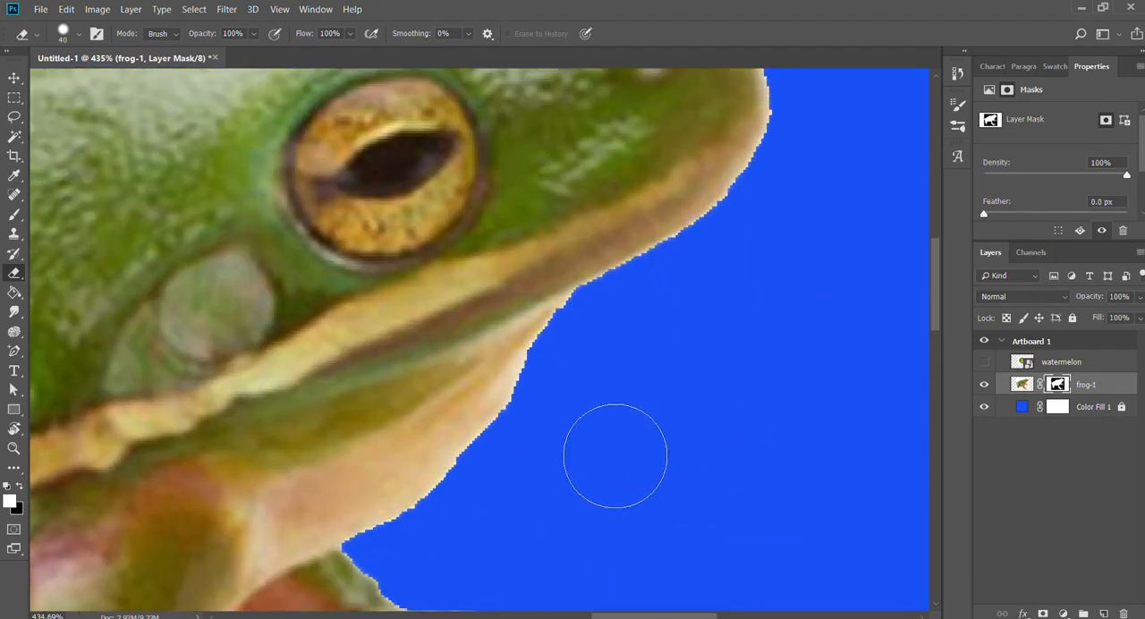
# Try short Eraser strokes under the jaw with the mask colours swapped, undoing each attempt.
pyautogui.moveTo(565, 217); pyautogui.dragTo(588, 303)
pyautogui.hotkey('ctrl', 'z')
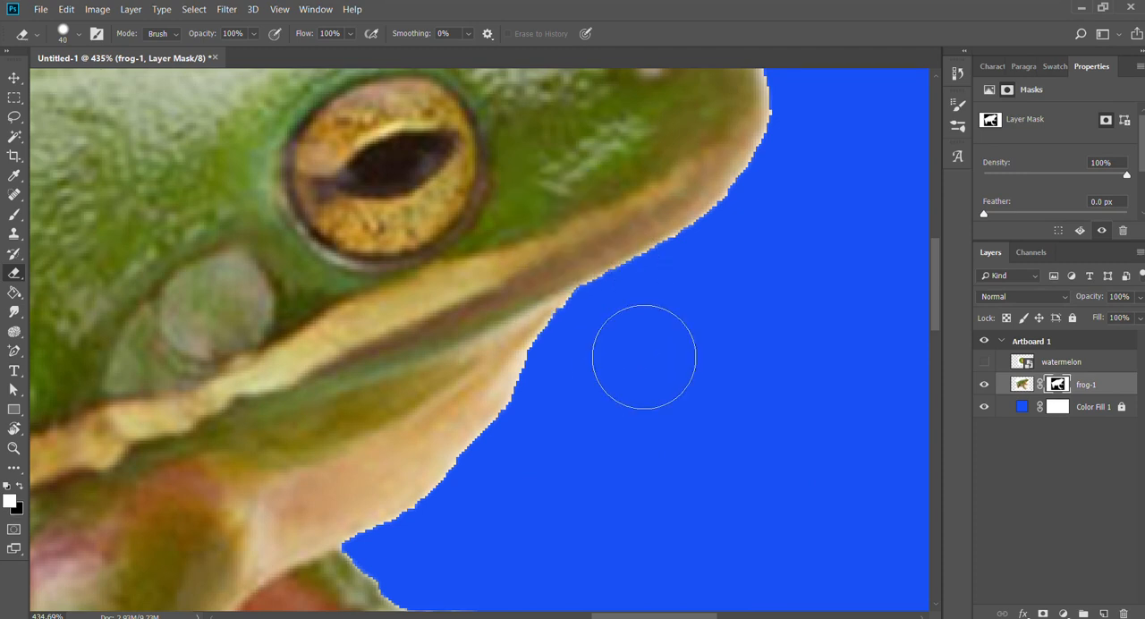
pyautogui.press('x')
pyautogui.moveTo(617, 234); pyautogui.dragTo(621, 277)
pyautogui.moveTo(673, 349)
pyautogui.mouseDown()
pyautogui.moveTo(623, 350)
pyautogui.moveTo(573, 376)
pyautogui.moveTo(634, 349)
pyautogui.mouseUp()
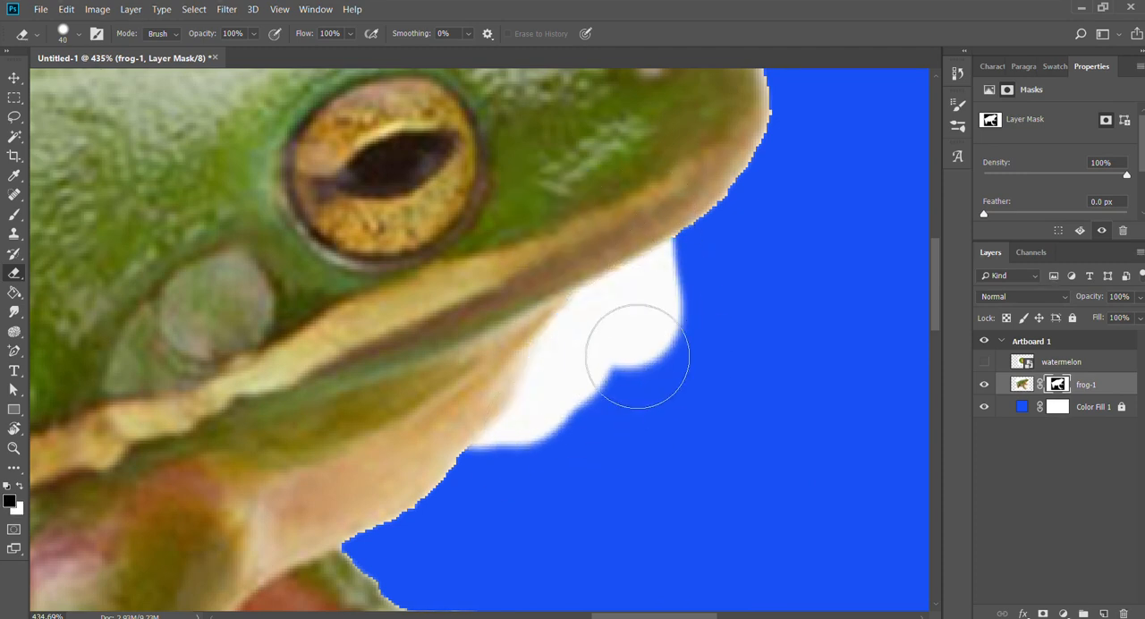
pyautogui.hotkey('ctrl', 'z')
pyautogui.hotkey('ctrl', 'z')
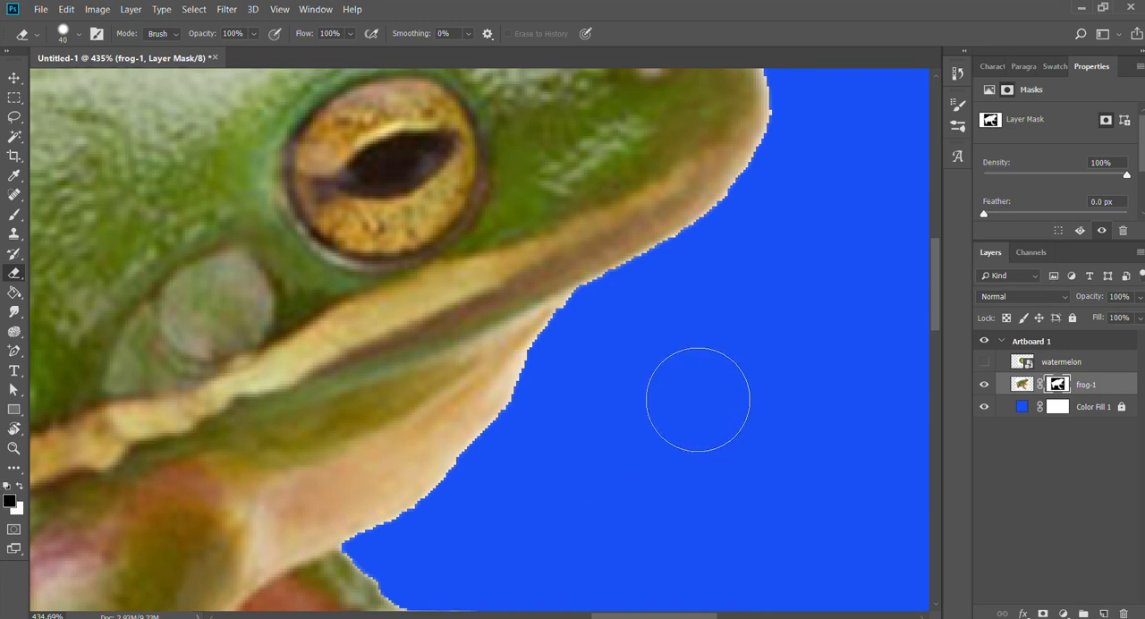
pyautogui.moveTo(671, 283)
pyautogui.mouseDown()
pyautogui.moveTo(673, 233)
pyautogui.moveTo(646, 294)
pyautogui.mouseUp()
pyautogui.hotkey('ctrl', 'z')
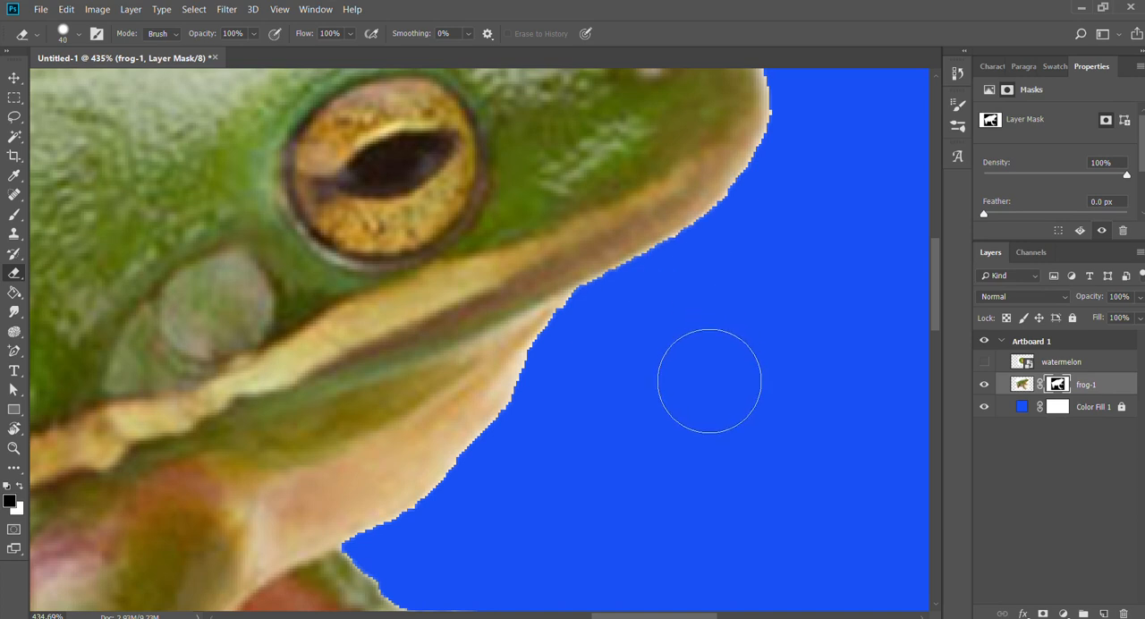
# Try to touch up the mask edge beneath the jaw with a size 25 Brush and the Eraser, undoing every stroke.
pyautogui.moveTo(645, 342); pyautogui.dragTo(671, 269)
pyautogui.press('b')
pyautogui.moveTo(654, 379)
pyautogui.mouseDown()
pyautogui.moveTo(694, 340)
pyautogui.moveTo(658, 415)
pyautogui.moveTo(727, 373)
pyautogui.moveTo(625, 355)
pyautogui.moveTo(658, 326)
pyautogui.moveTo(746, 305)
pyautogui.mouseUp()
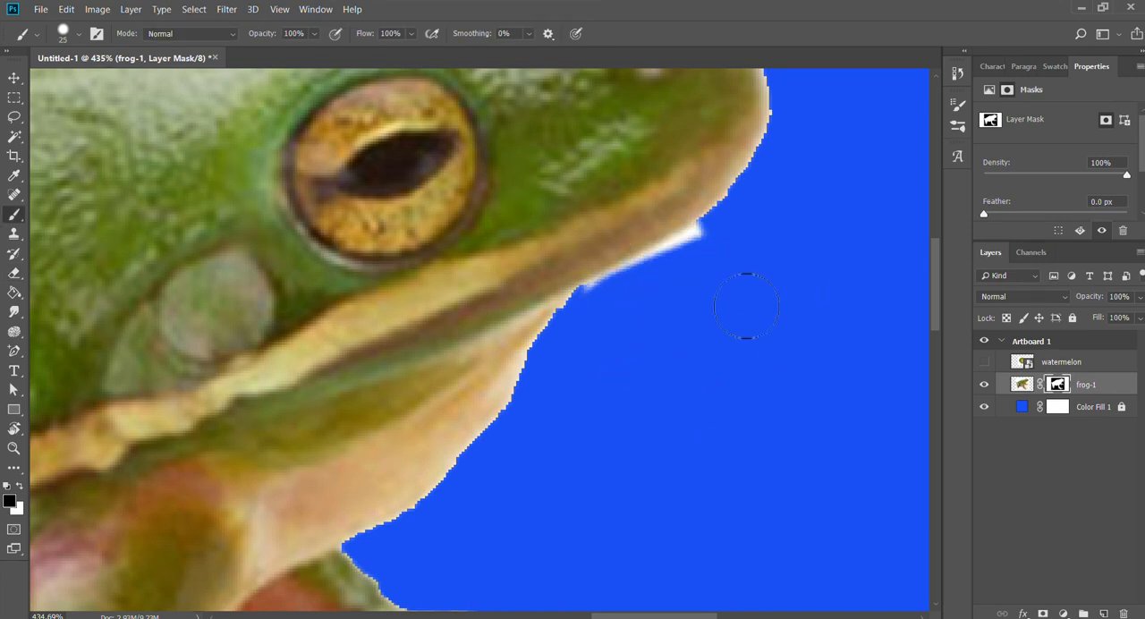
pyautogui.moveTo(632, 344); pyautogui.dragTo(810, 256)
pyautogui.hotkey('ctrl', 'z')
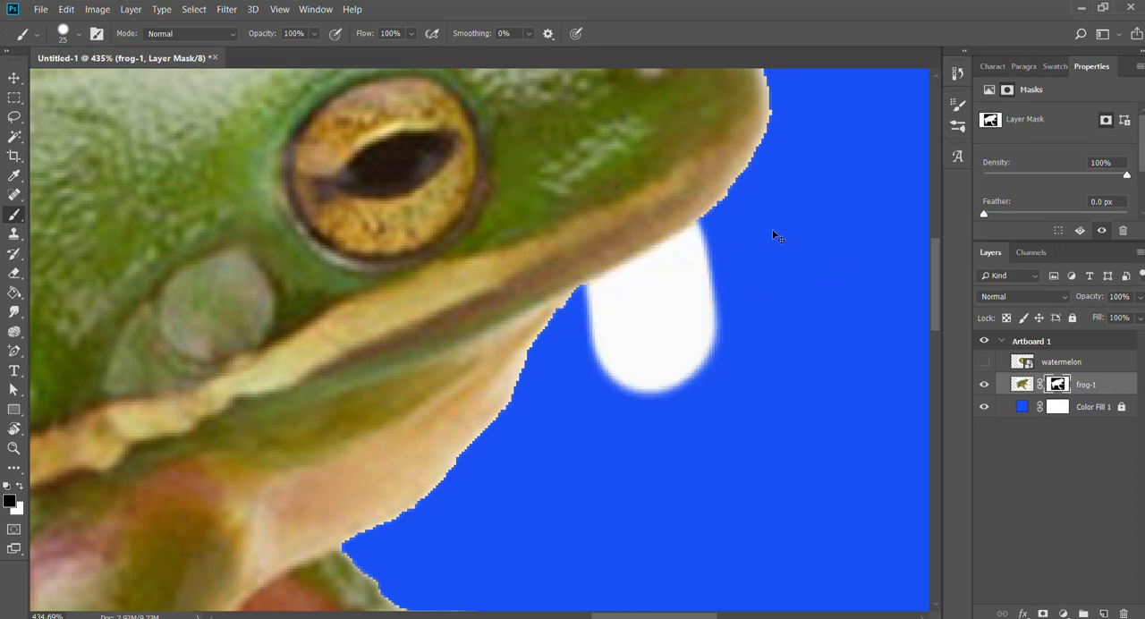
pyautogui.hotkey('ctrl', 'z')
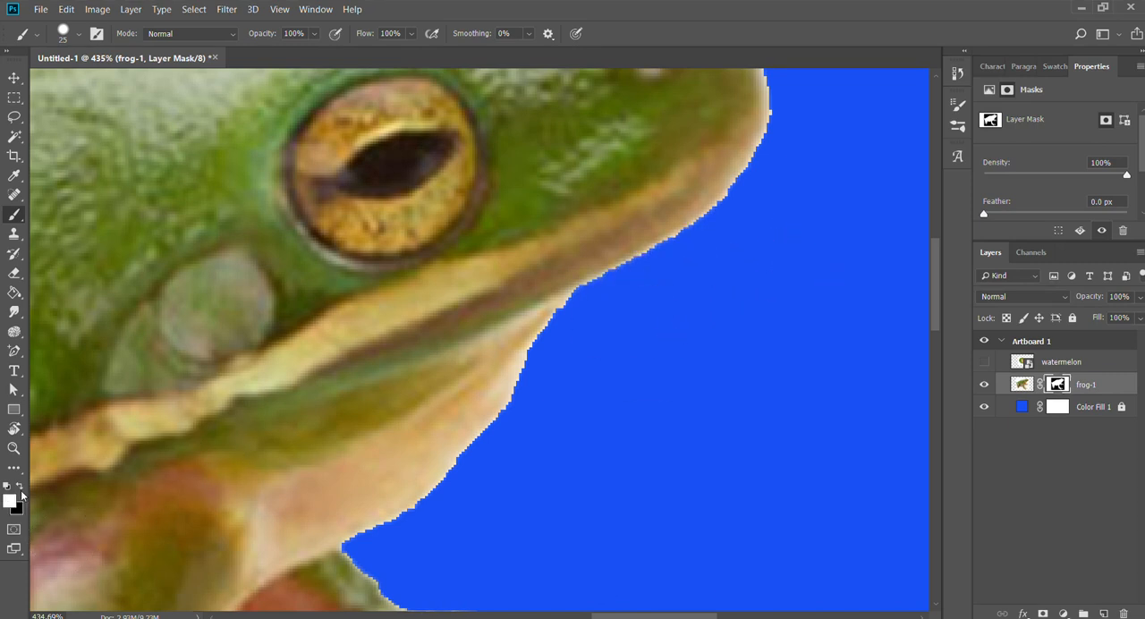
pyautogui.moveTo(693, 296)
pyautogui.mouseDown()
pyautogui.moveTo(626, 256)
pyautogui.moveTo(685, 256)
pyautogui.mouseUp()
pyautogui.hotkey('ctrl', 'z')
pyautogui.press('e')
pyautogui.moveTo(619, 304); pyautogui.dragTo(670, 370)
pyautogui.hotkey('ctrl', 'z')
# Load the frog-1 layer mask as a selection, modify it, and delete the pale fringe along the frog's whole outline.
pyautogui.press('z')
pyautogui.moveTo(614, 297)
pyautogui.mouseDown()
pyautogui.moveTo(563, 289)
pyautogui.moveTo(578, 320)
pyautogui.mouseUp()
pyautogui.moveTo(578, 320); pyautogui.dragTo(721, 251)
pyautogui.moveTo(725, 192); pyautogui.dragTo(687, 304)
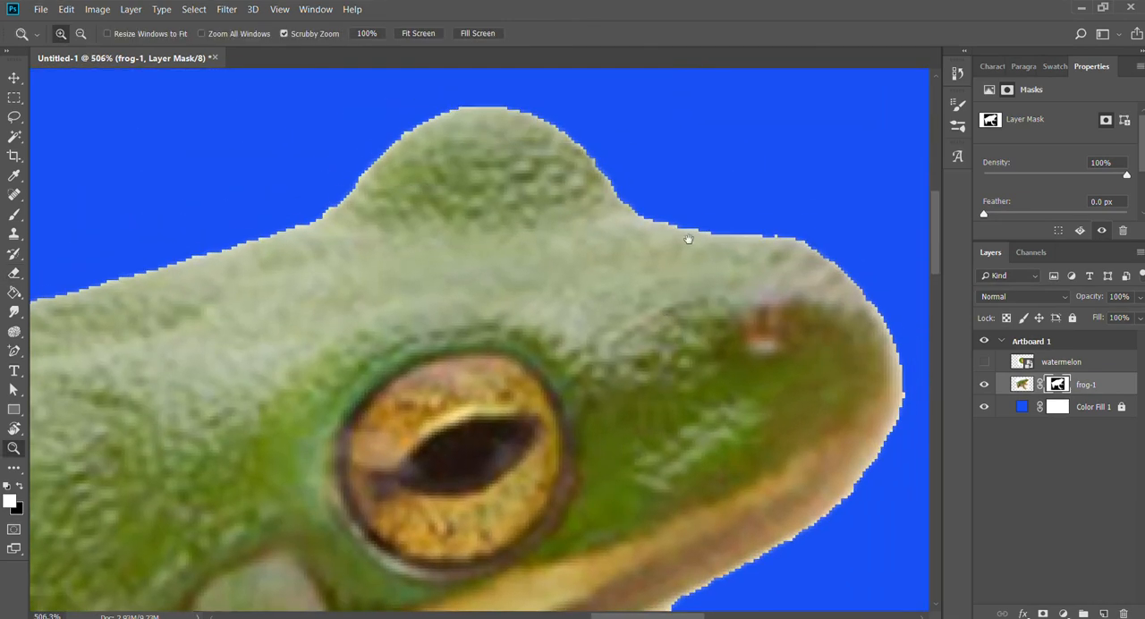
pyautogui.moveTo(688, 239); pyautogui.dragTo(640, 239)
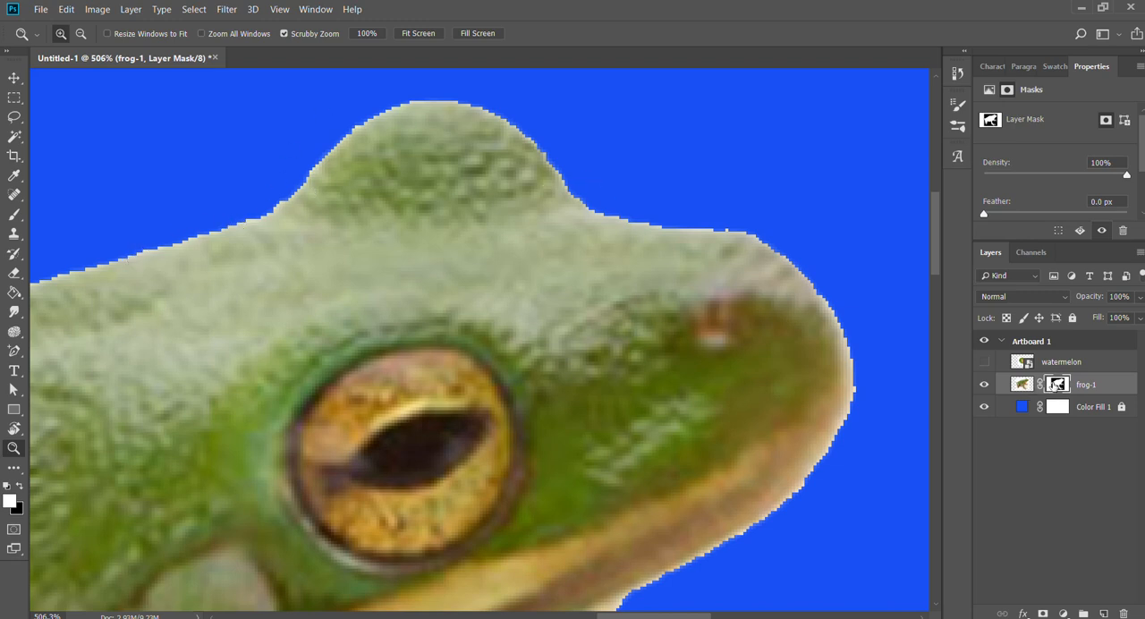
pyautogui.keyDown('ctrl'); pyautogui.click(1058, 384); pyautogui.keyUp('ctrl')
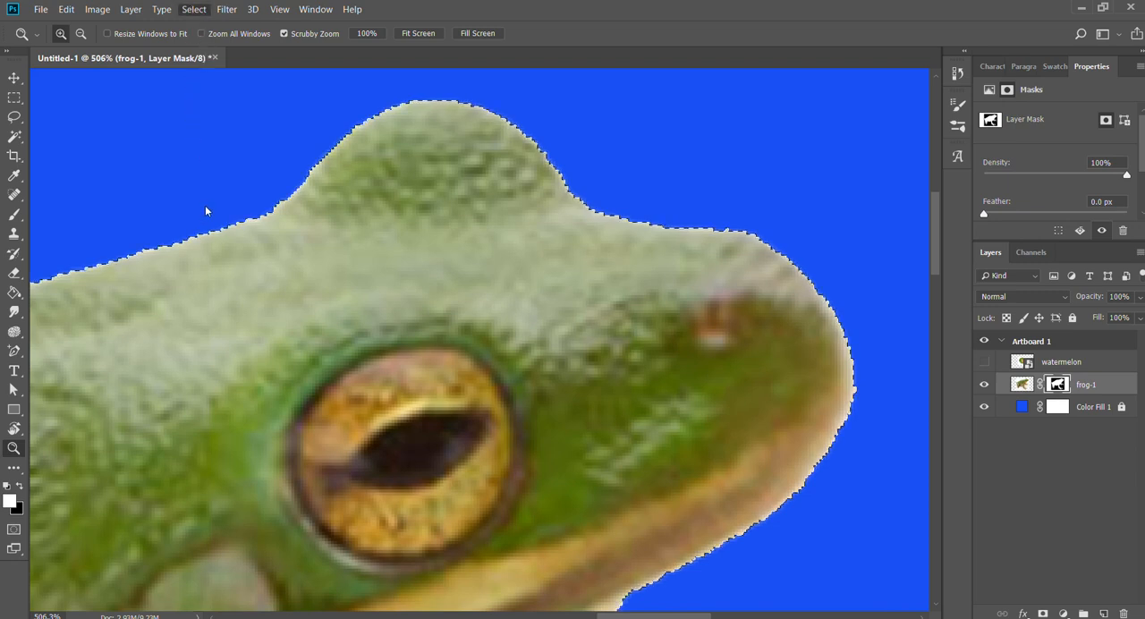
pyautogui.click(359, 256)
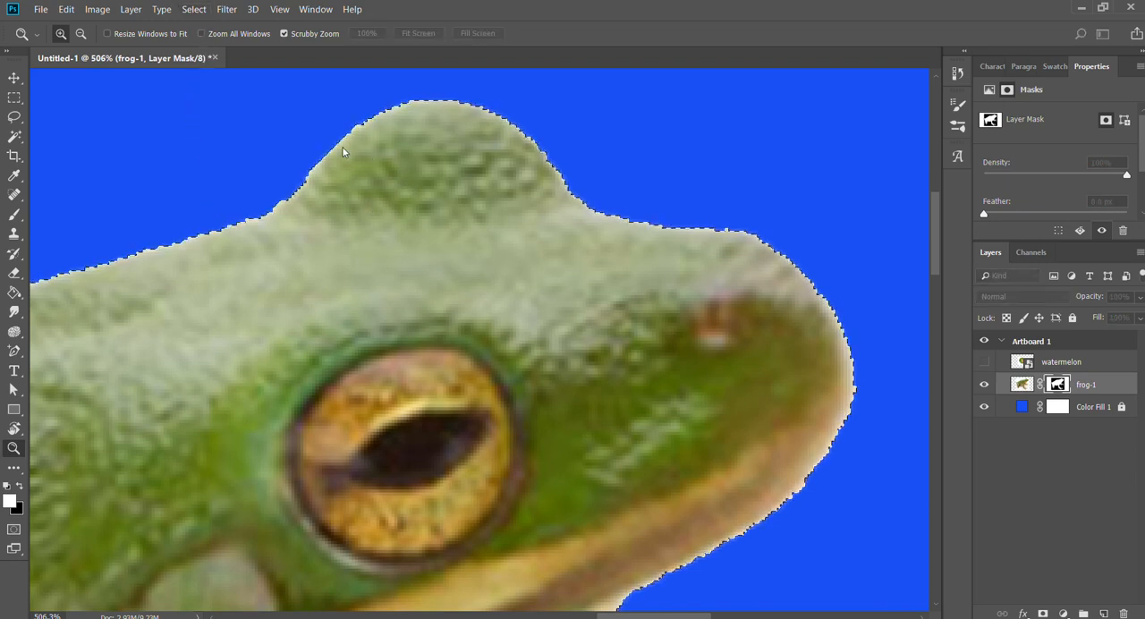
pyautogui.click(662, 87)
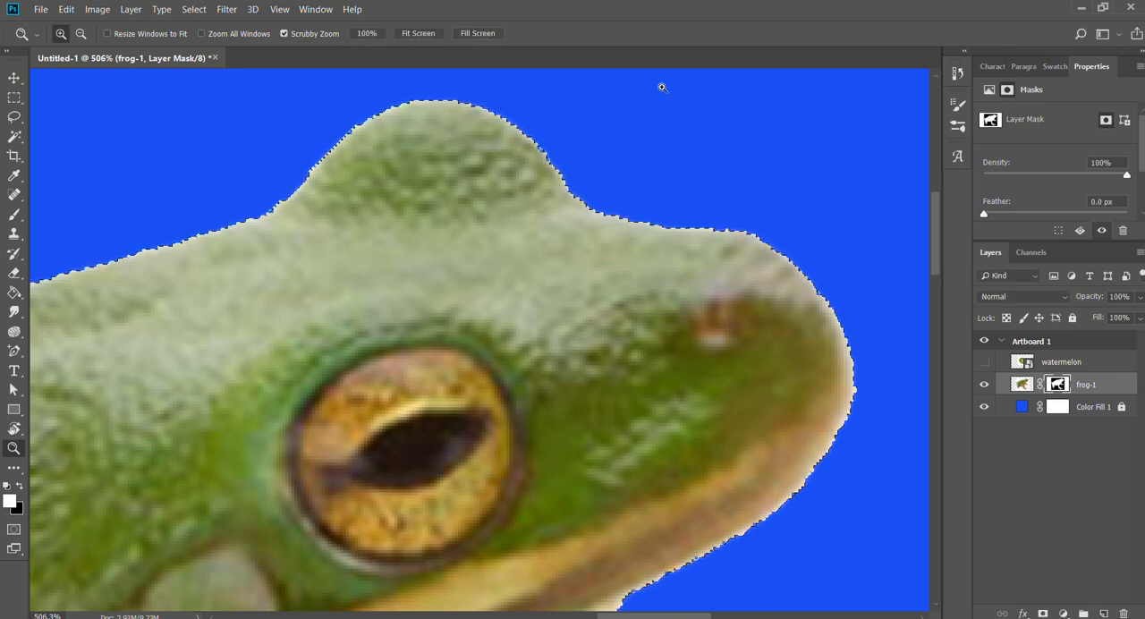
pyautogui.press('Delete')
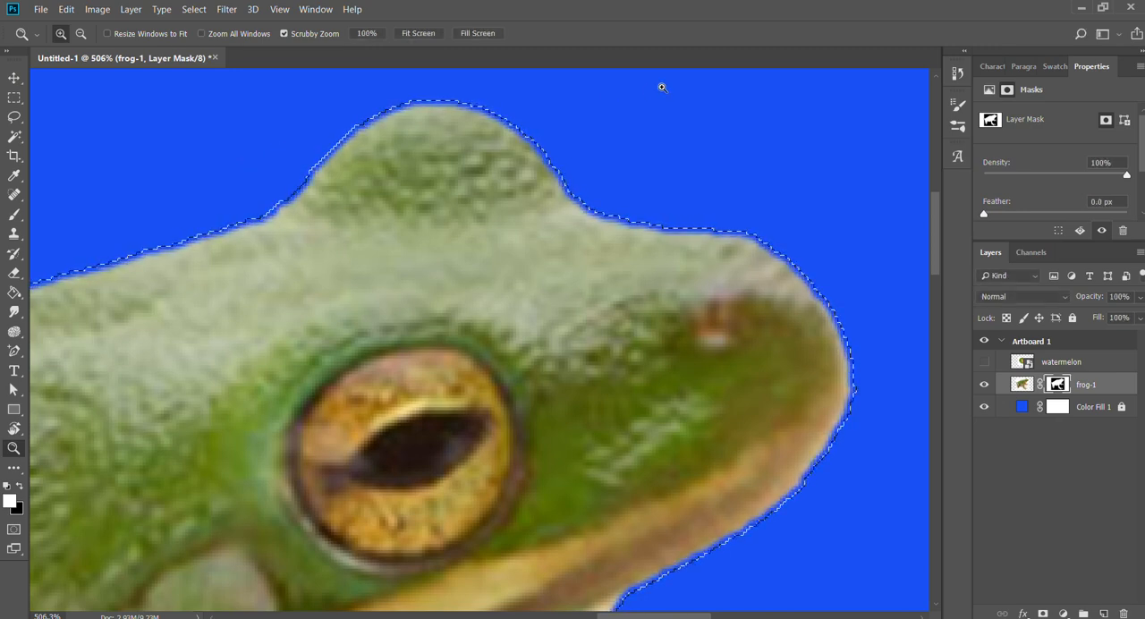
pyautogui.hotkey('ctrl', 'd')
# Hide the frog-1 layer and show the watermelon layer.
pyautogui.moveTo(583, 359); pyautogui.dragTo(526, 412)
pyautogui.moveTo(526, 413); pyautogui.dragTo(548, 242)
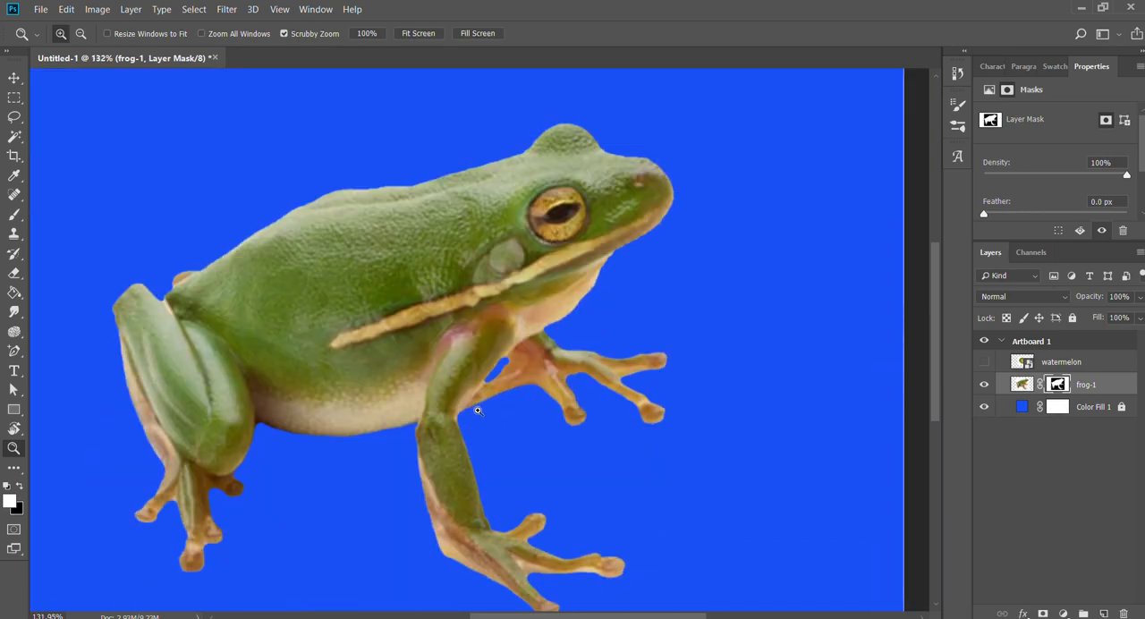
pyautogui.moveTo(593, 379); pyautogui.dragTo(620, 338)
pyautogui.press('v')
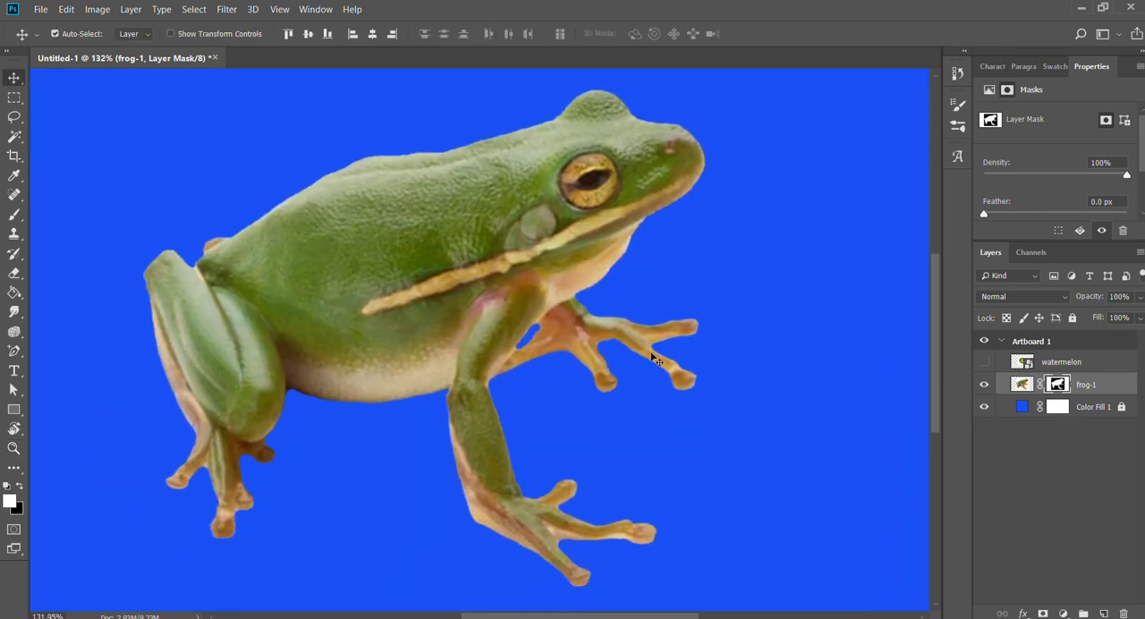
pyautogui.click(984, 384)
pyautogui.click(983, 362)
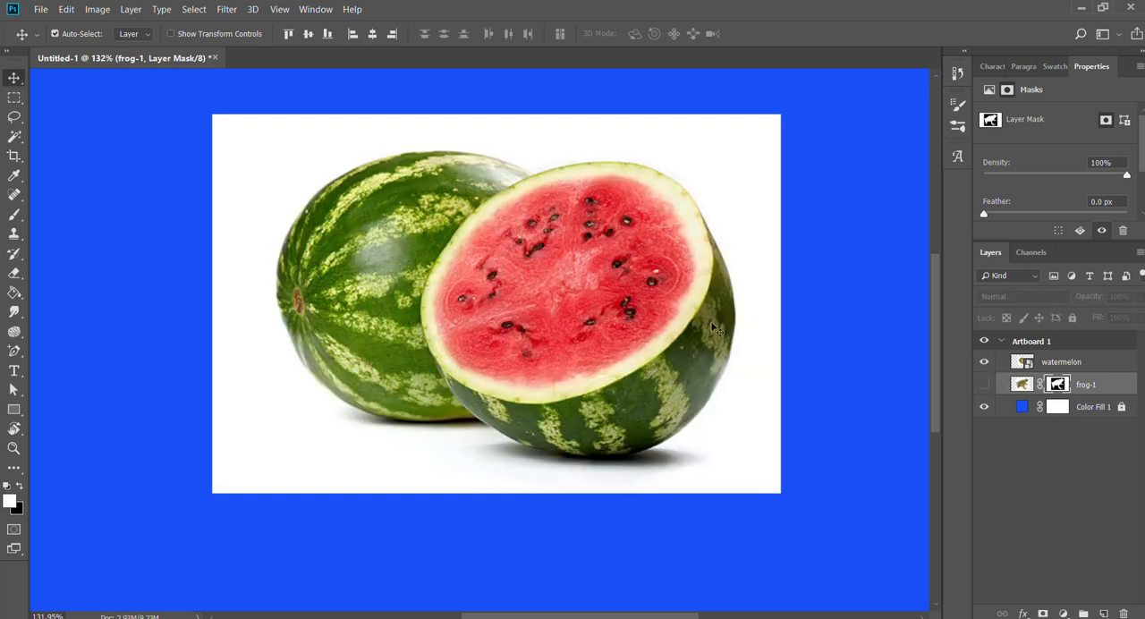
# Rasterize the watermelon layer and delete its white background with the Magic Wand at tolerance 22.
pyautogui.click(1062, 358)
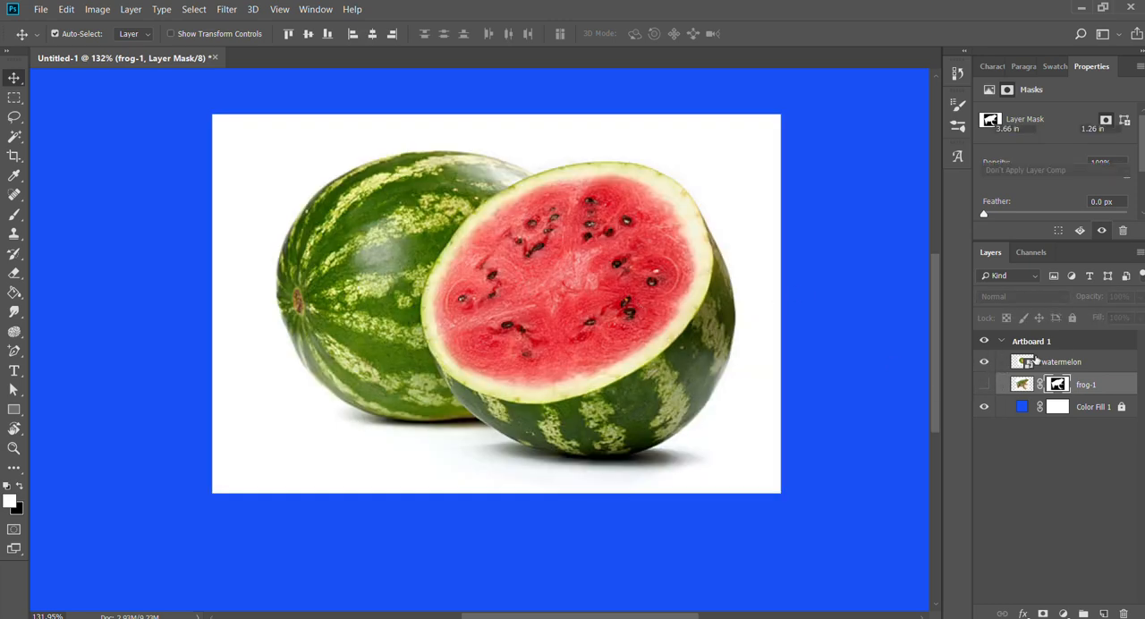
pyautogui.click(922, 259)
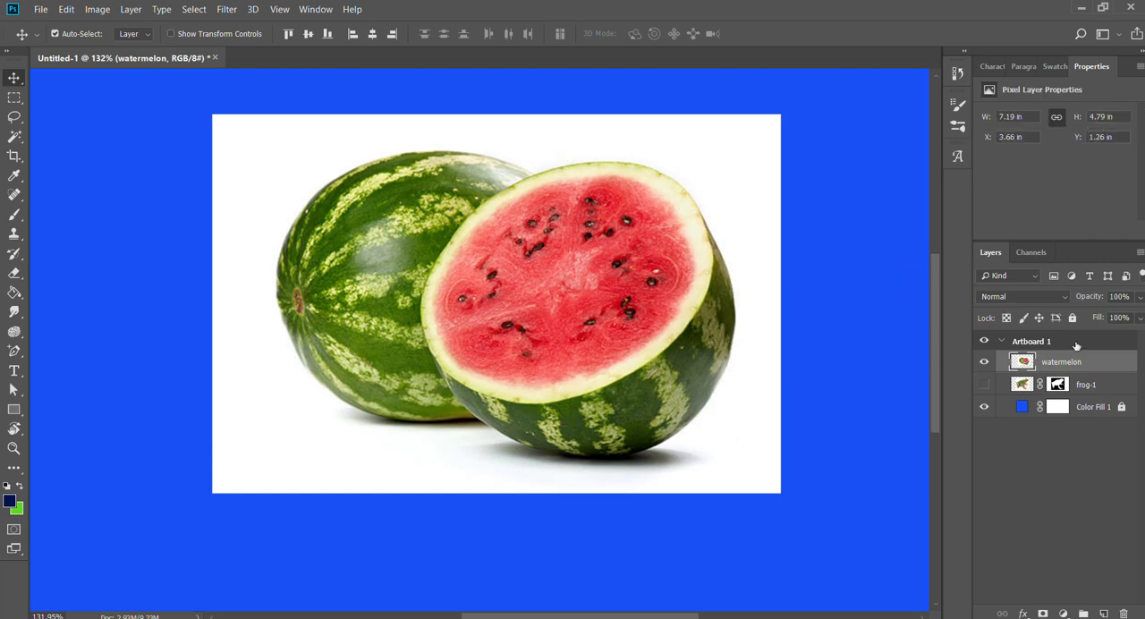
pyautogui.press('w')
pyautogui.click(735, 147)
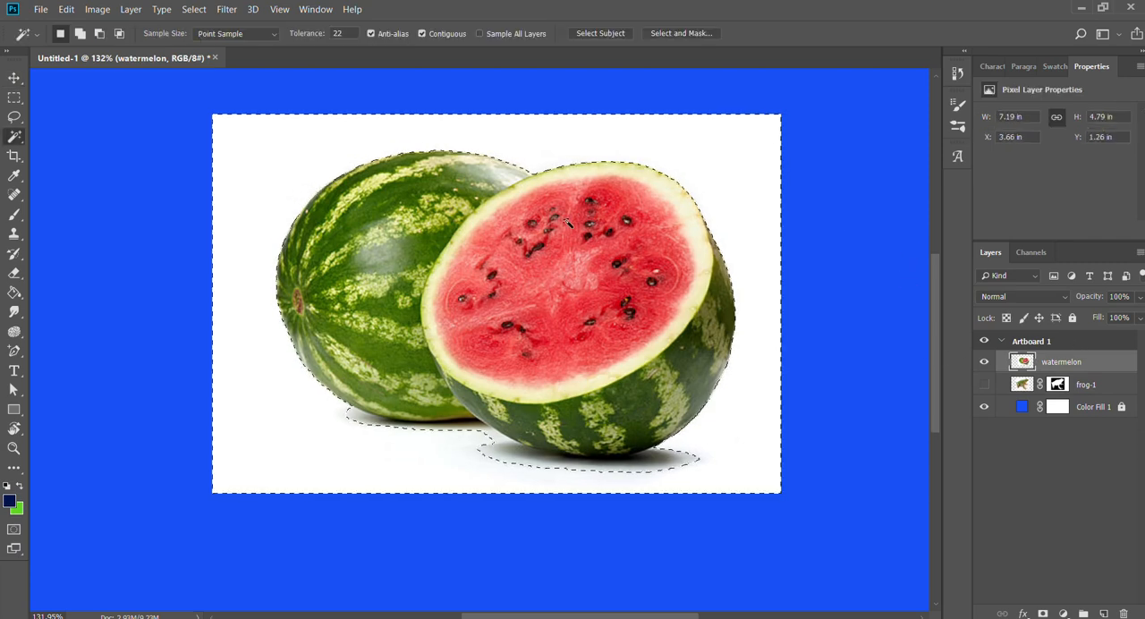
pyautogui.hotkey('ctrl', 'd')
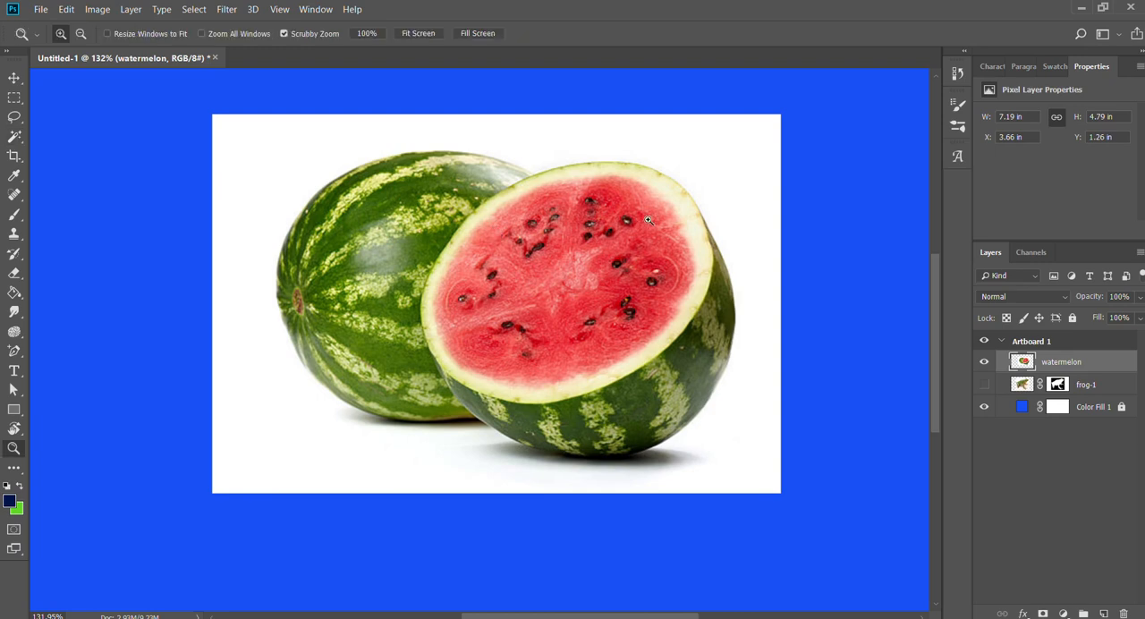
pyautogui.moveTo(648, 220); pyautogui.dragTo(659, 218)
pyautogui.click(707, 148)
pyautogui.press('Delete')
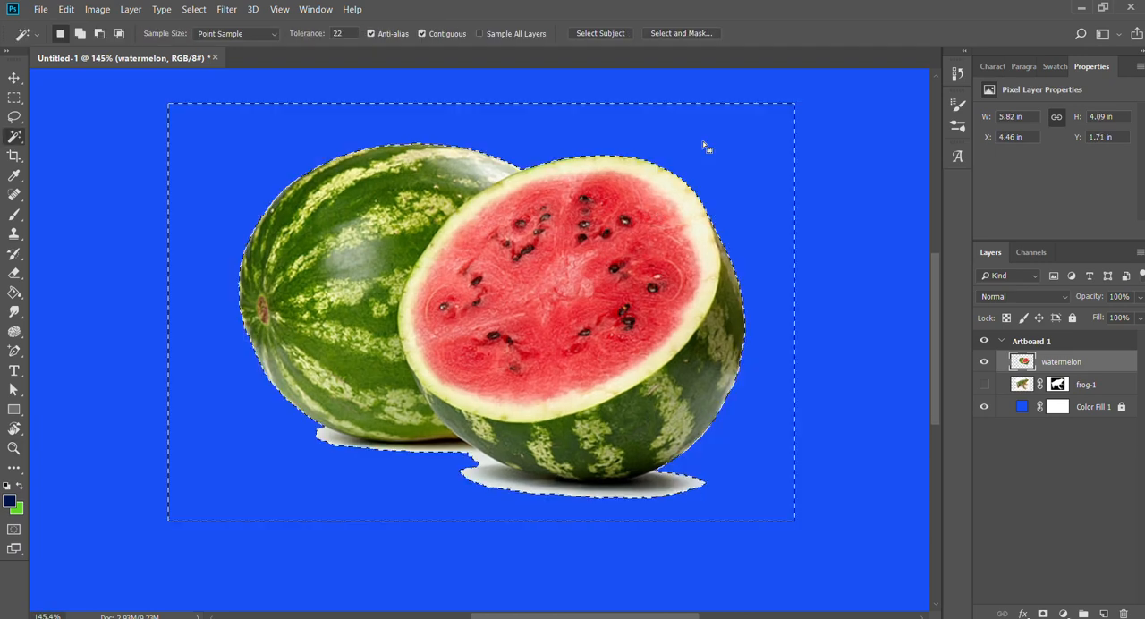
# Undo the background deletion and add a layer mask to the watermelon layer that hides the selected white background.
pyautogui.hotkey('ctrl', 'z')
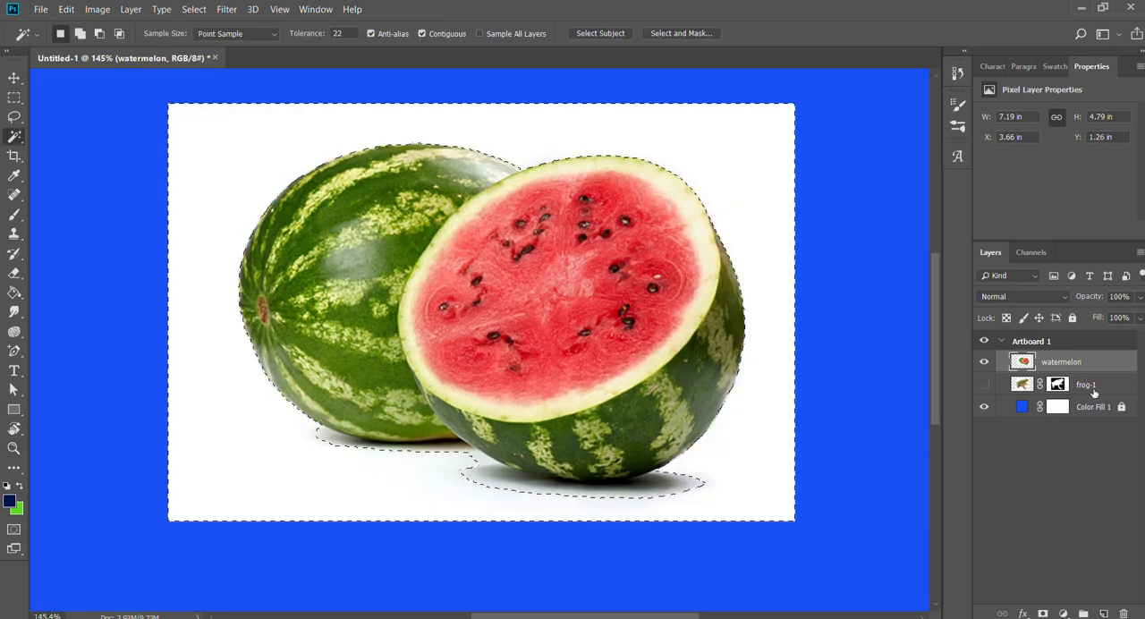
pyautogui.click(1042, 614)
pyautogui.hotkey('ctrl', 'z')
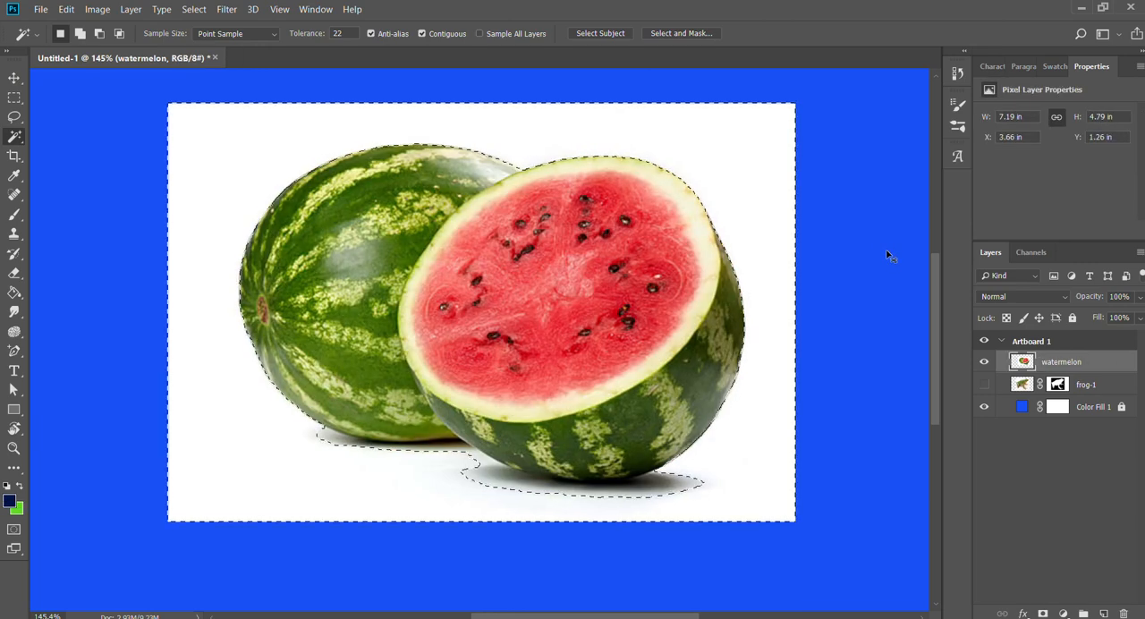
pyautogui.keyDown('alt'); pyautogui.click(1042, 613); pyautogui.keyUp('alt')
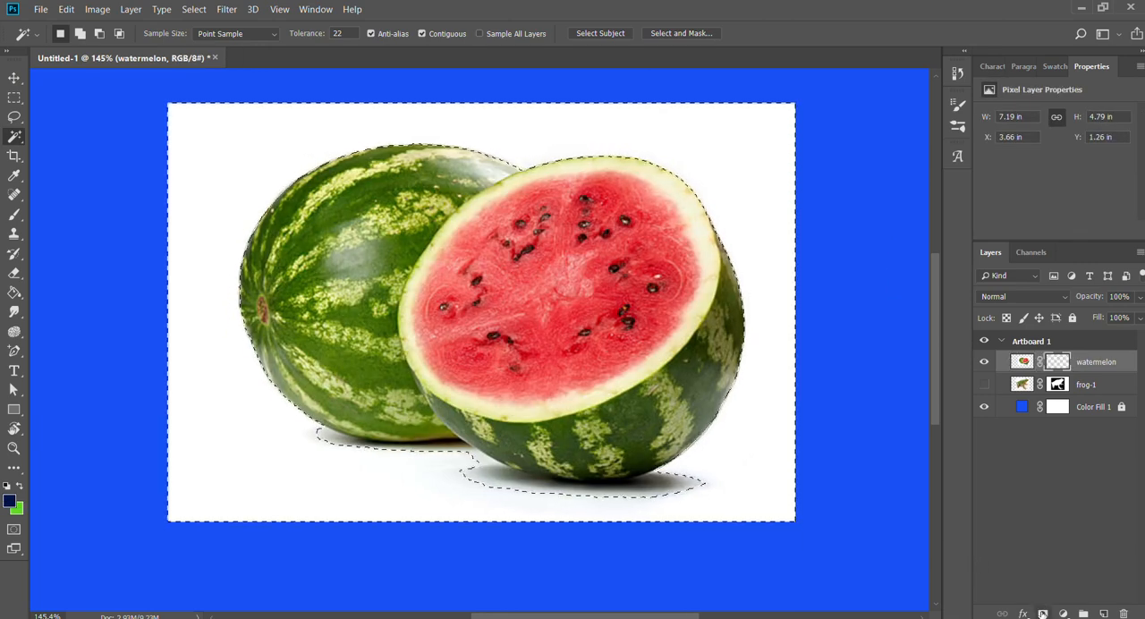
# Lasso around the front watermelon's cut red face and mask out everything outside the outline, including the whole melon behind.
pyautogui.press('l')
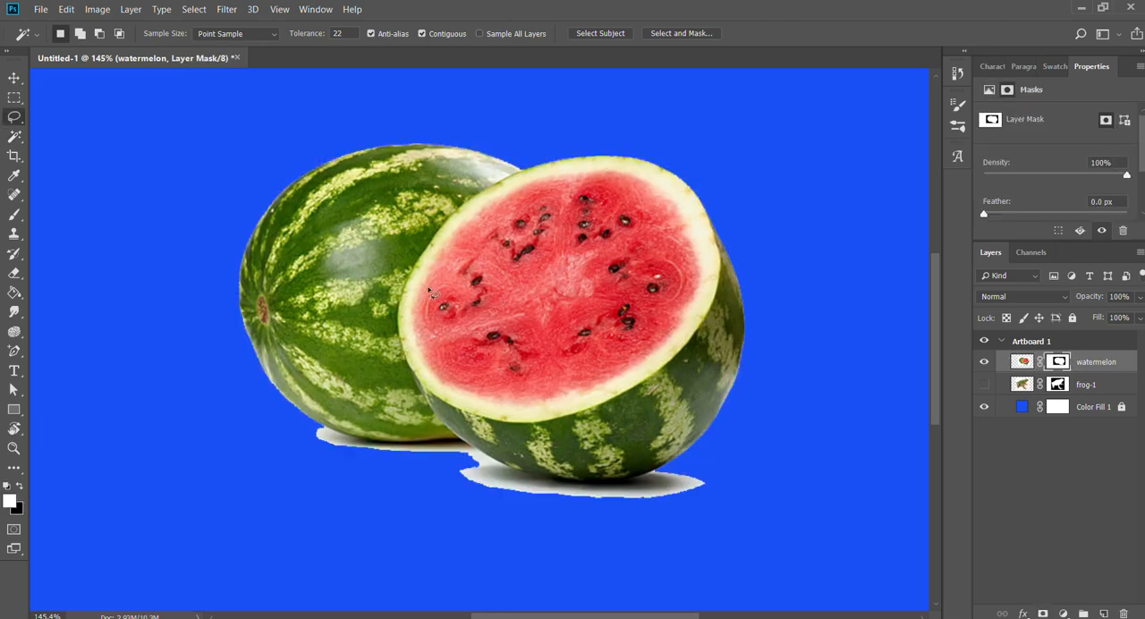
pyautogui.press('z')
pyautogui.moveTo(599, 228); pyautogui.dragTo(621, 228)
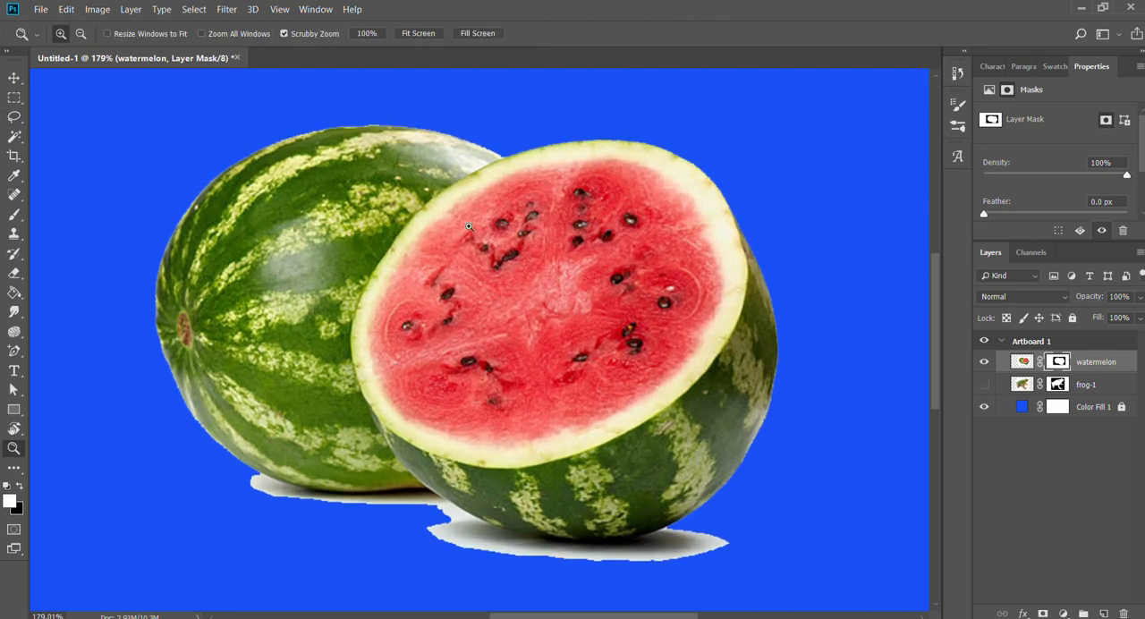
pyautogui.press('l')
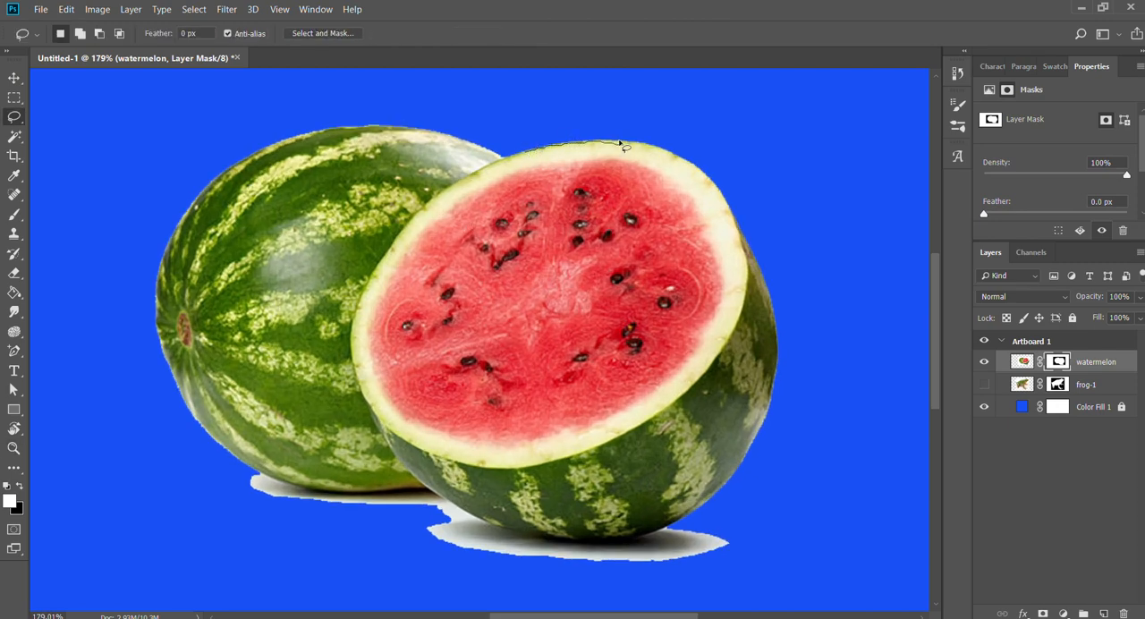
pyautogui.moveTo(619, 141); pyautogui.dragTo(537, 131)
pyautogui.hotkey('ctrl', 'd')
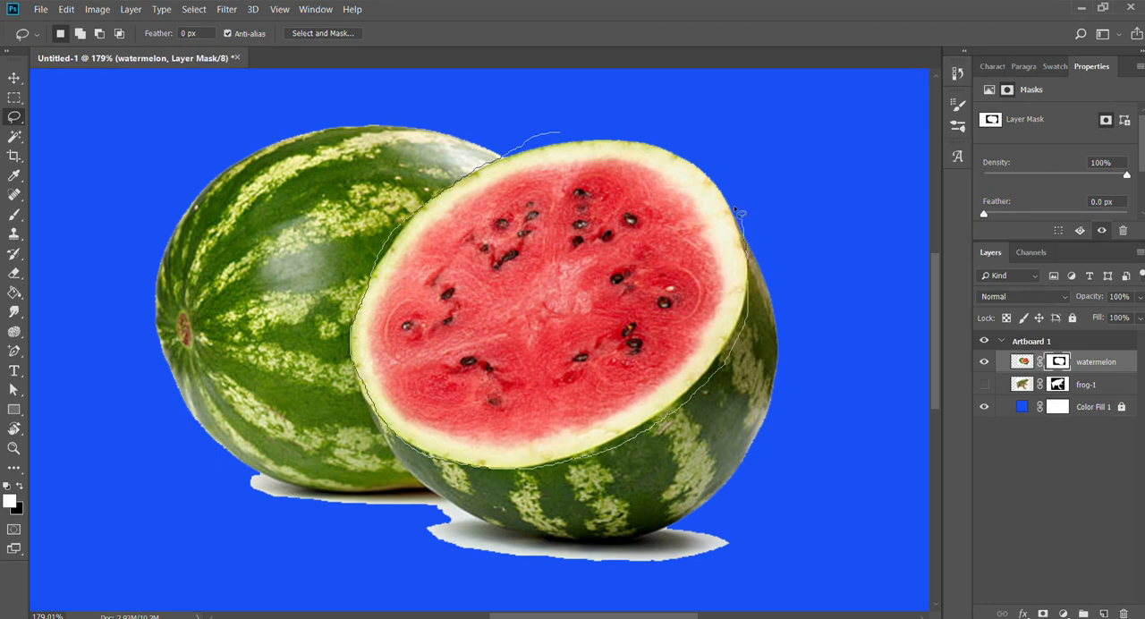
pyautogui.moveTo(738, 211); pyautogui.dragTo(723, 134)
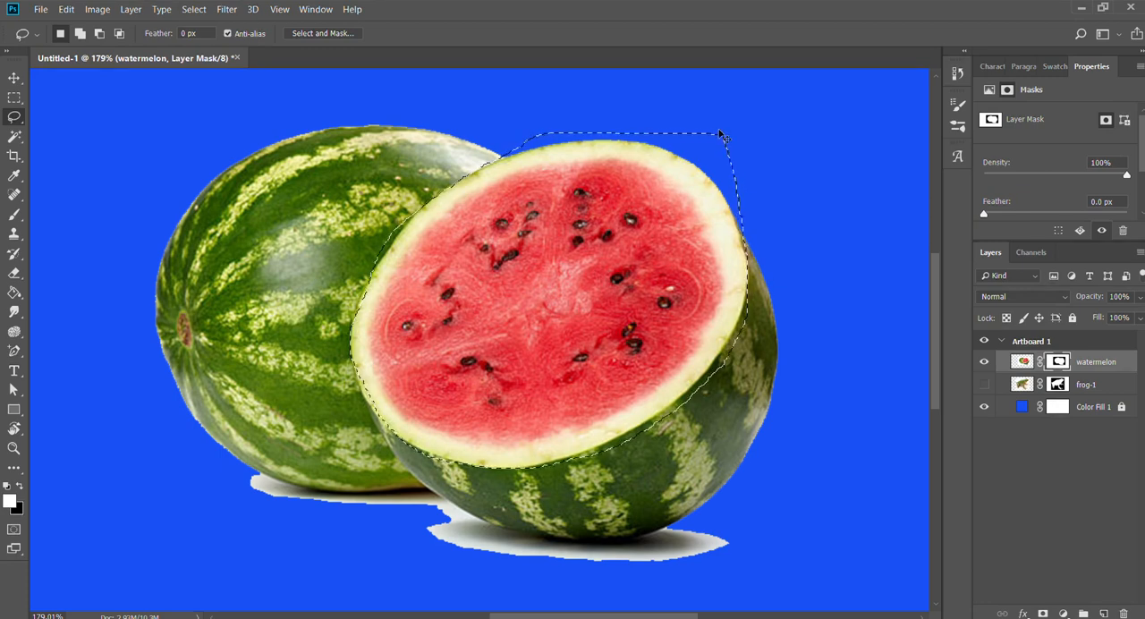
pyautogui.hotkey('ctrl', 'shift', 'i')
pyautogui.hotkey('ctrl', 'BackSpace')
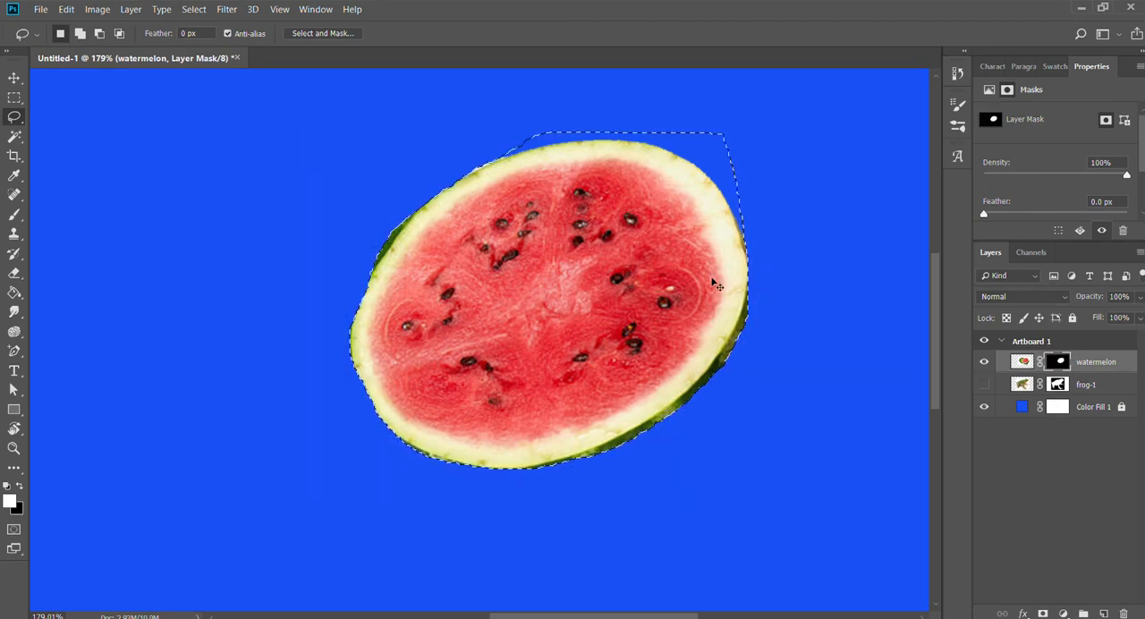
pyautogui.hotkey('ctrl', 'd')
# Clean the slice's edge on the layer mask with a size 40 Eraser, trimming the leftover white and dark green rind.
pyautogui.press('z')
pyautogui.moveTo(433, 196); pyautogui.dragTo(550, 227)
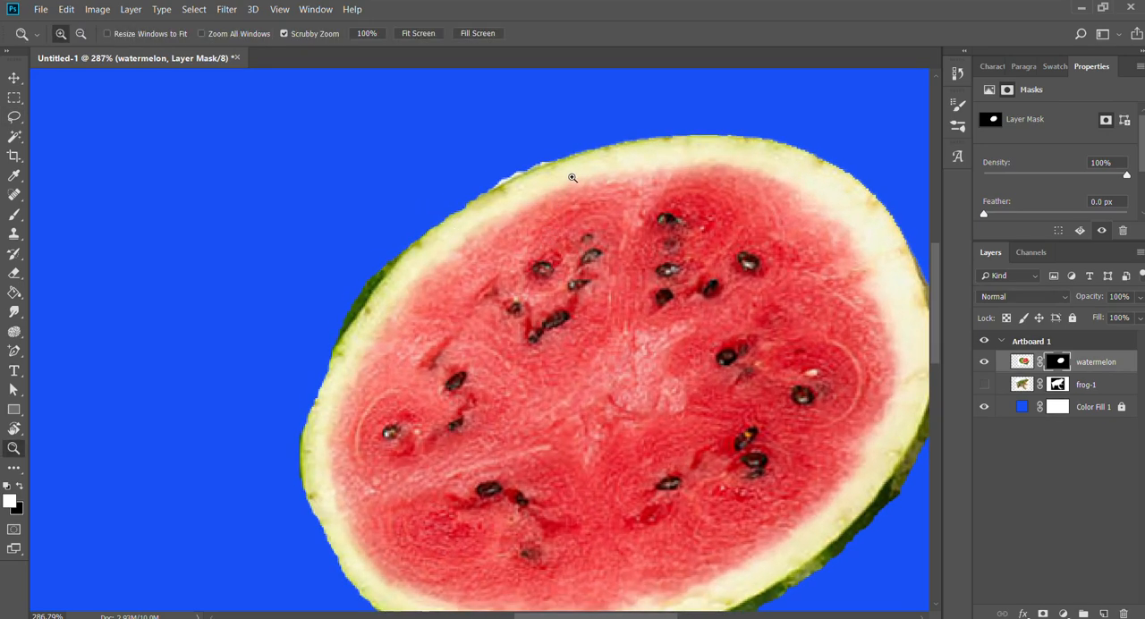
pyautogui.press('e')
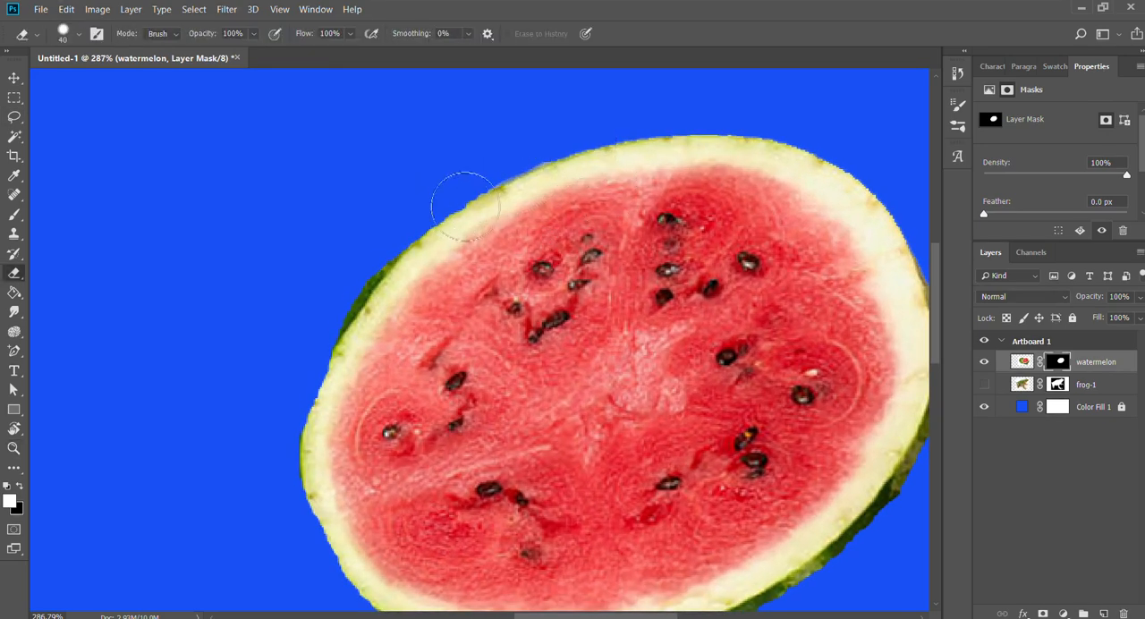
pyautogui.moveTo(610, 357)
pyautogui.mouseDown()
pyautogui.moveTo(562, 235)
pyautogui.moveTo(486, 230)
pyautogui.mouseUp()
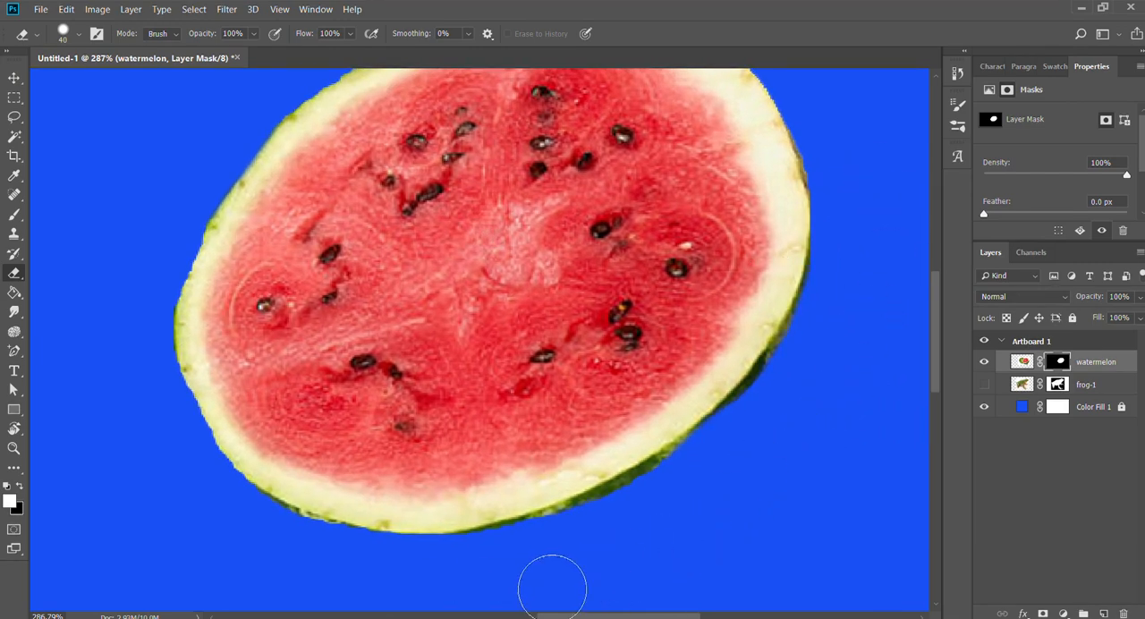
pyautogui.moveTo(552, 588)
pyautogui.mouseDown()
pyautogui.moveTo(701, 524)
pyautogui.moveTo(770, 471)
pyautogui.moveTo(858, 334)
pyautogui.moveTo(875, 184)
pyautogui.mouseUp()
pyautogui.moveTo(734, 447); pyautogui.dragTo(780, 383)
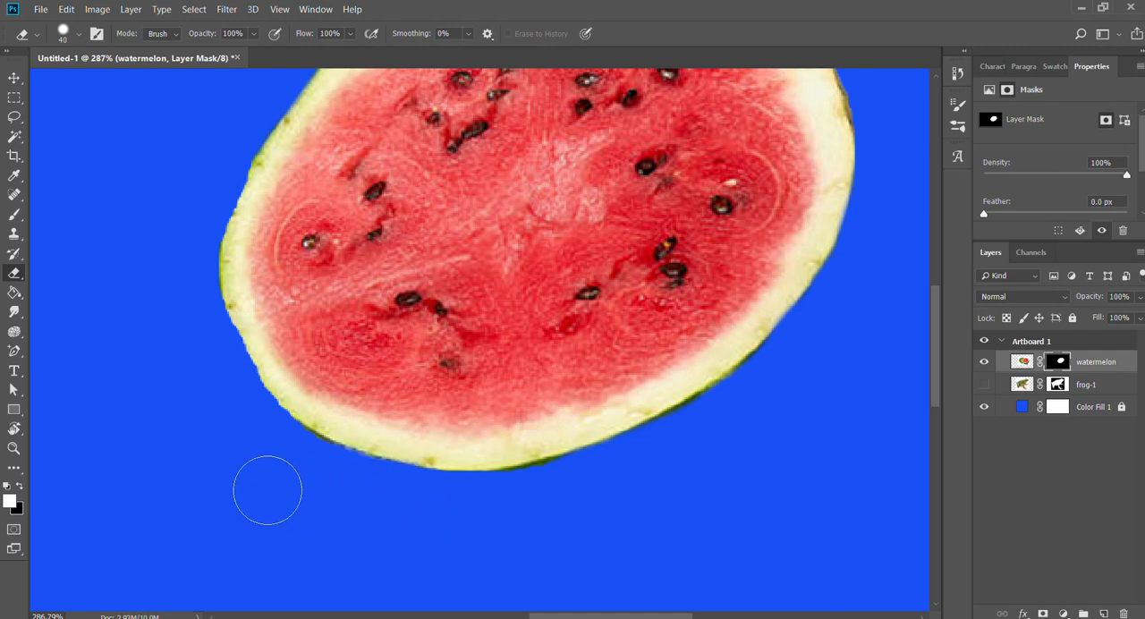
# Show the frog-1 layer and move the watermelon slice over the frog's chest.
pyautogui.press('z')
pyautogui.moveTo(634, 403); pyautogui.dragTo(596, 398)
pyautogui.press('v')
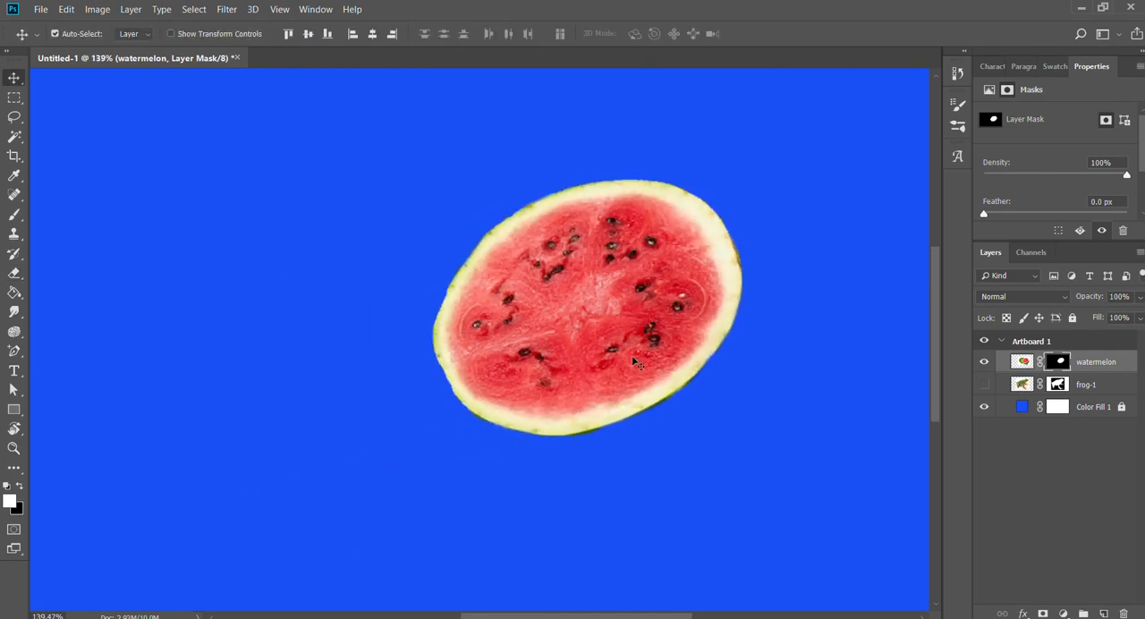
pyautogui.click(983, 384)
pyautogui.moveTo(609, 330); pyautogui.dragTo(562, 342)
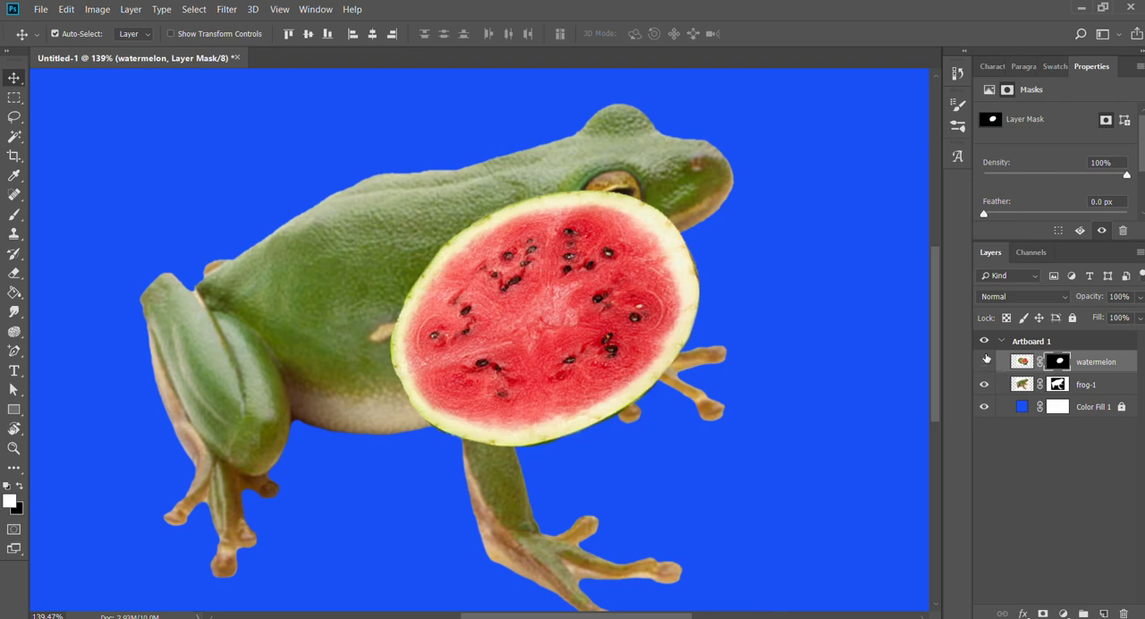
# Hide the watermelon layer and apply the frog-1 layer mask permanently to its pixels.
pyautogui.click(984, 361)
pyautogui.click(1023, 384)
pyautogui.click(1059, 383)
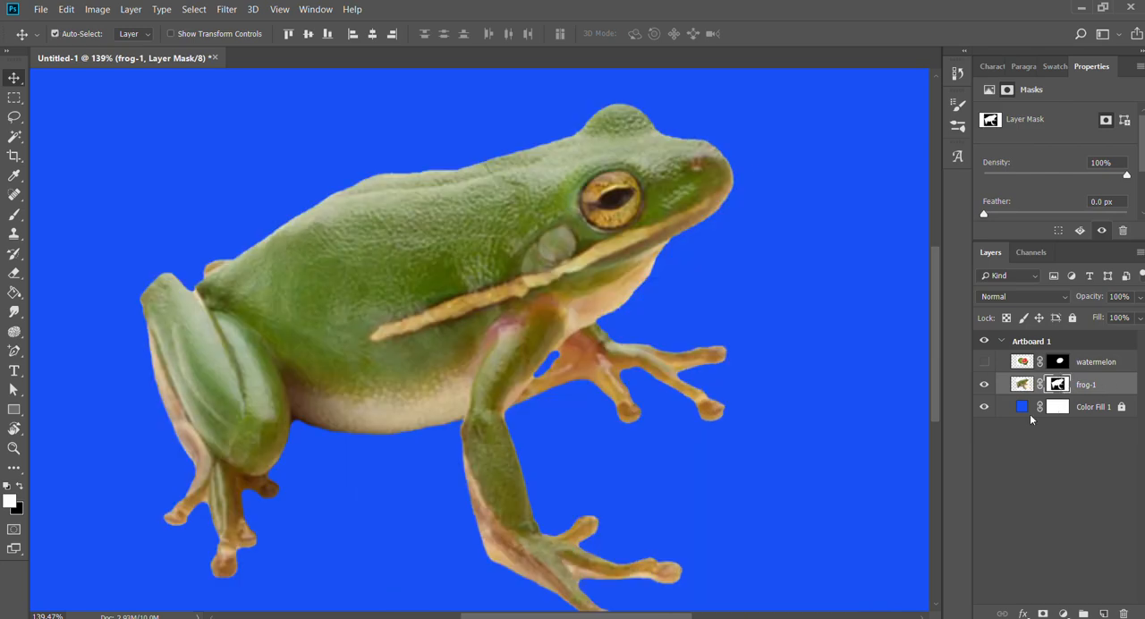
pyautogui.press('Delete')
# Rename the frog-1 layer to frog_front.
pyautogui.doubleClick(1048, 385)
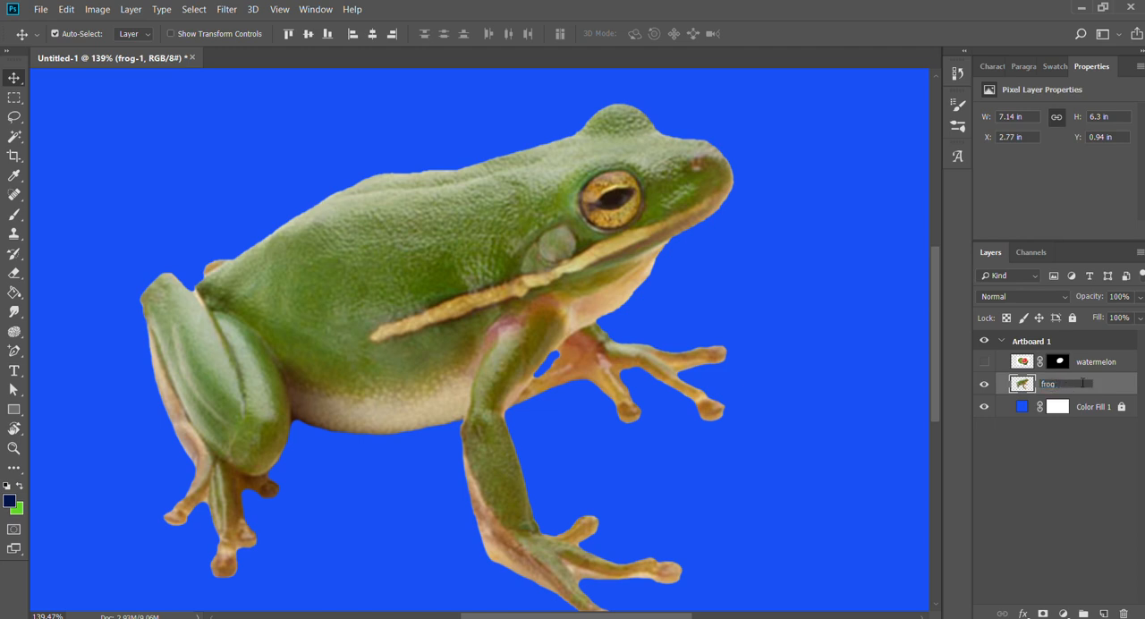
pyautogui.write('frog_front')
pyautogui.press('Return')
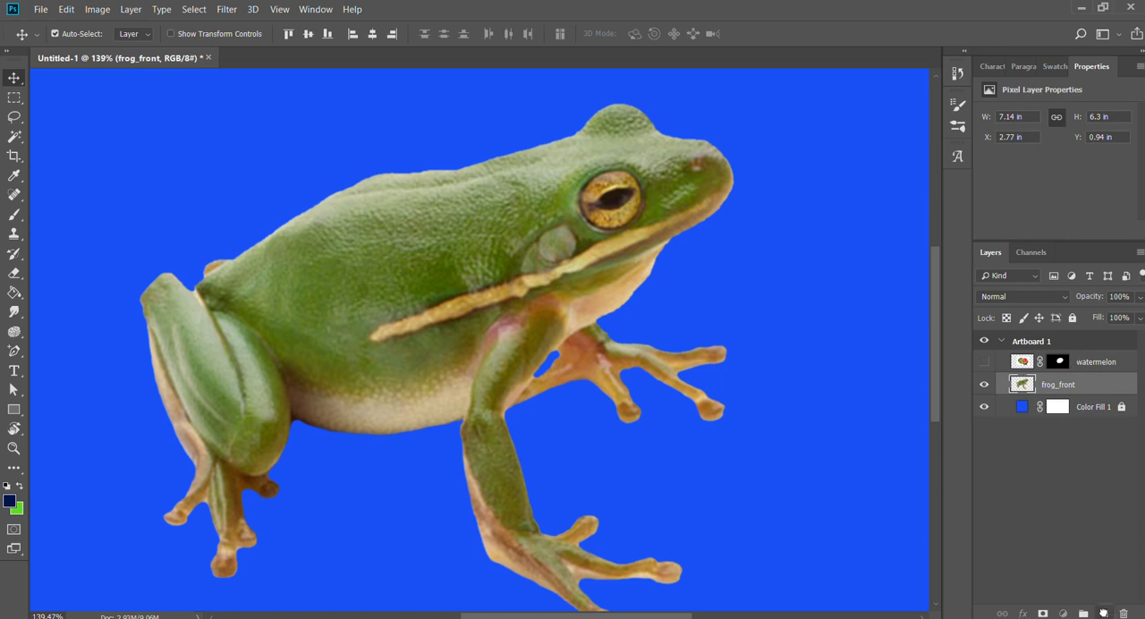
# Duplicate the frog_front layer and rename the lower copy frog_back.
pyautogui.hotkey('ctrl', 'j')
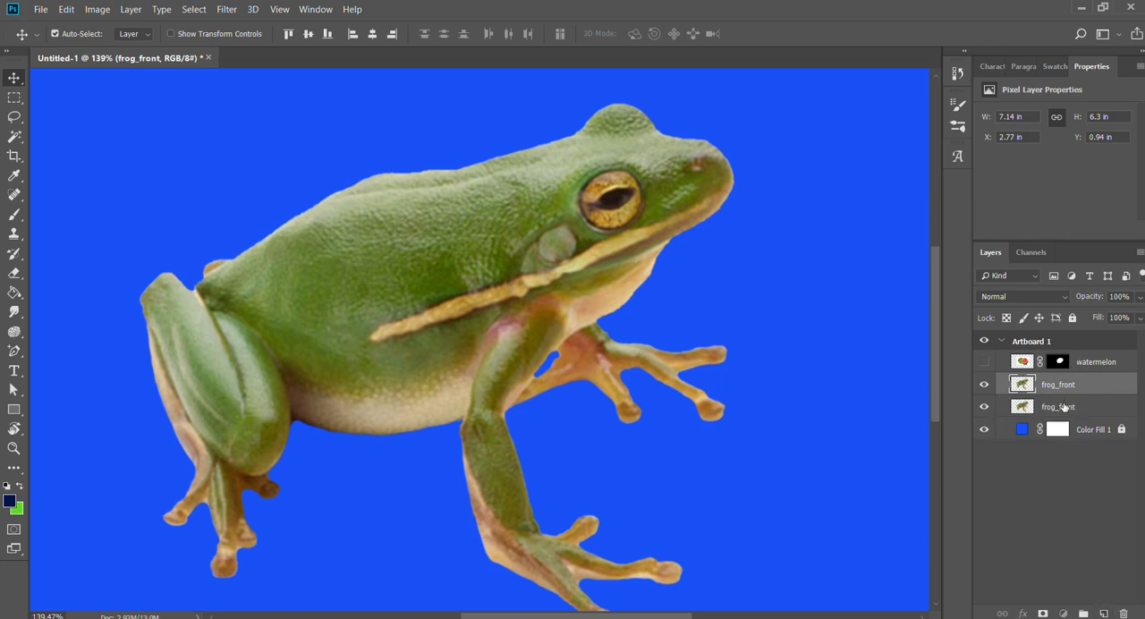
pyautogui.doubleClick(1062, 407)
pyautogui.click(1082, 407)
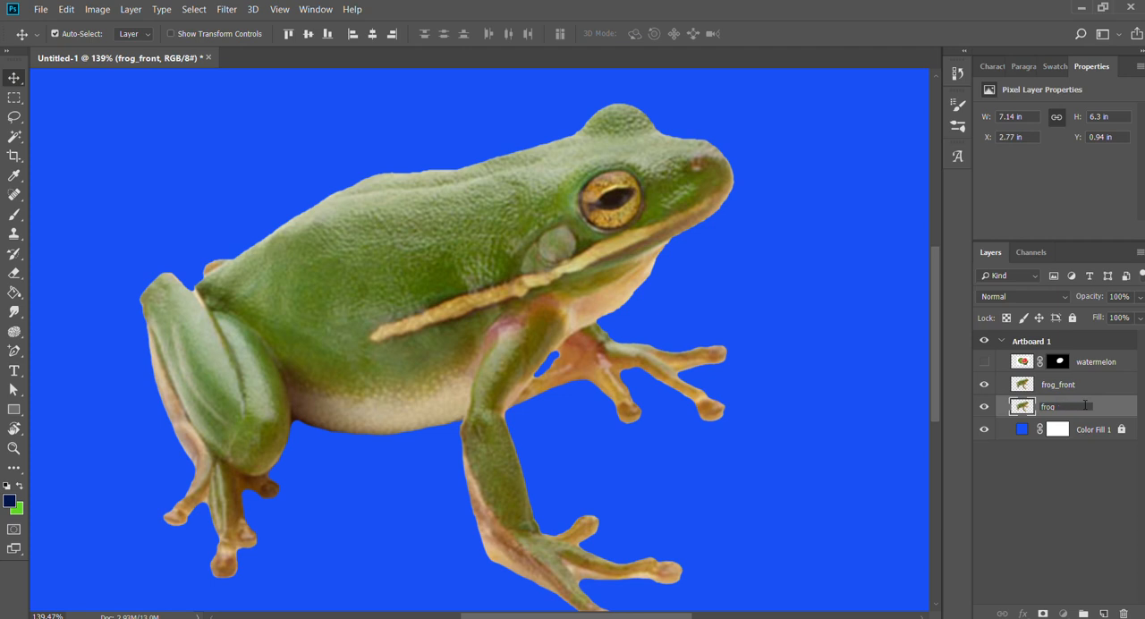
pyautogui.press('Return')
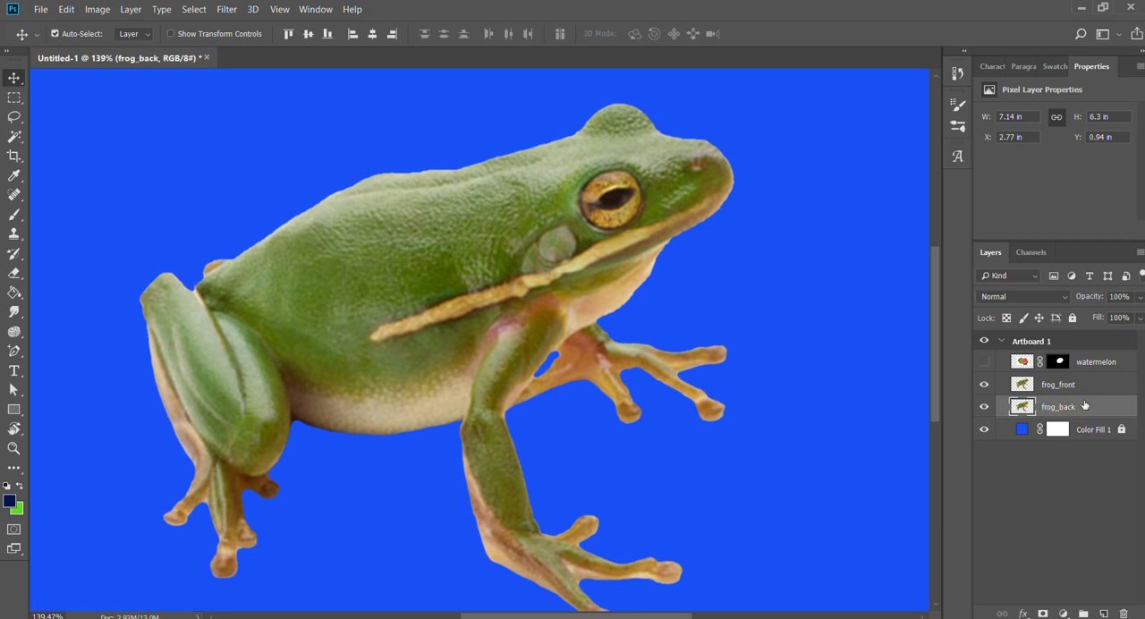
# Move the frog_front layer above the watermelon layer in the layer stack.
pyautogui.moveTo(1020, 386); pyautogui.dragTo(1084, 366)
pyautogui.hotkey('ctrl', '0')
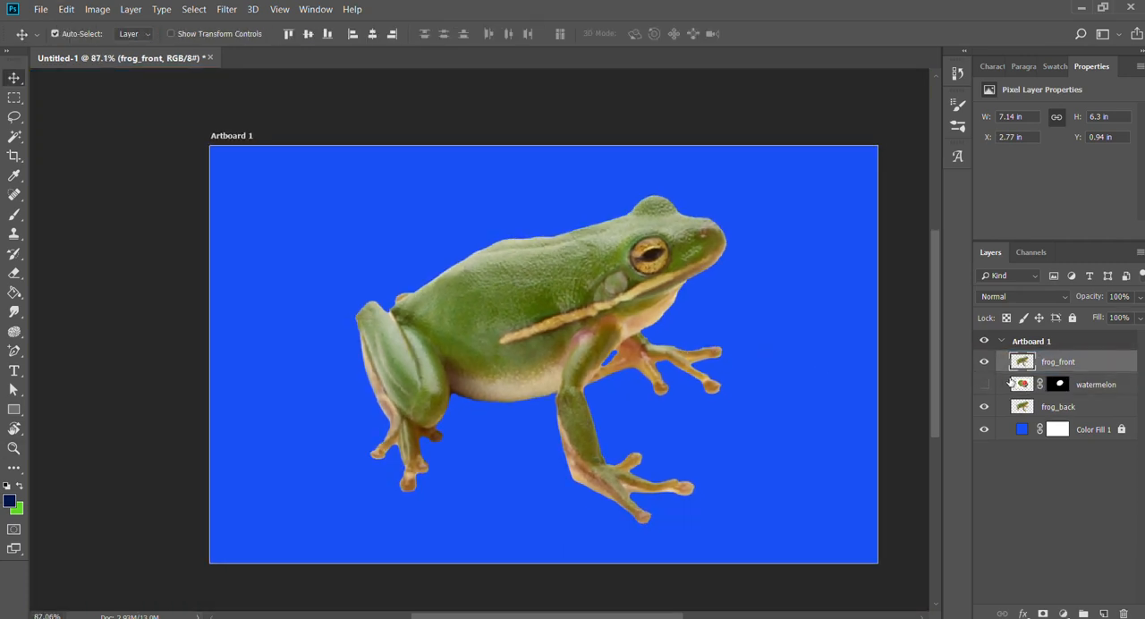
# Shift the frog copies aside on the artboard to check that they are separate layers, undoing every move.
pyautogui.click(1020, 379)
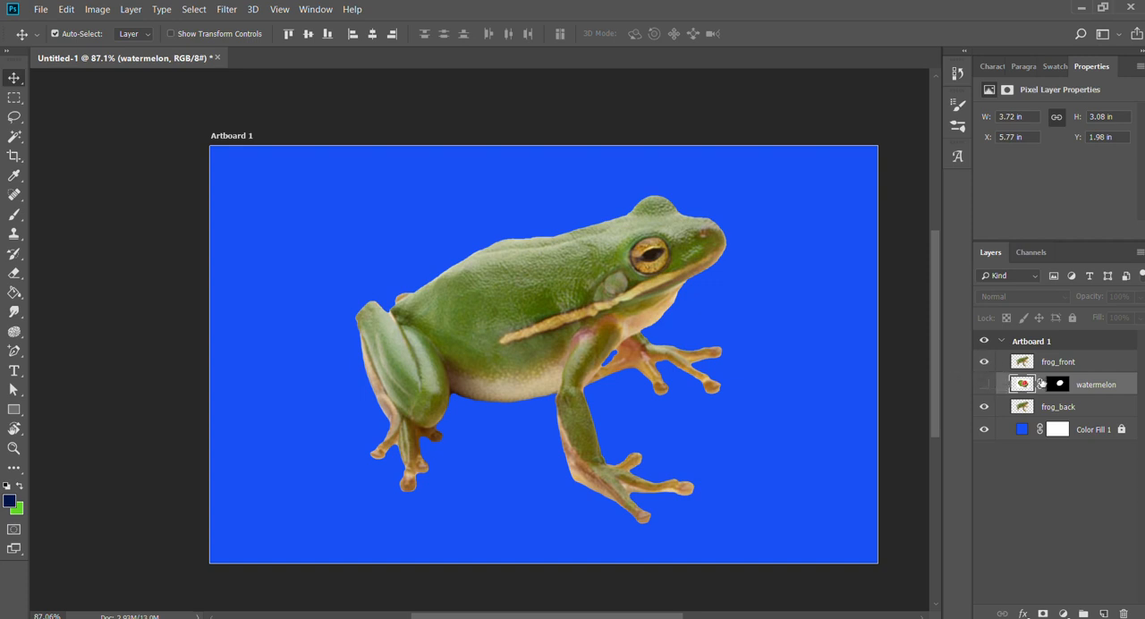
pyautogui.click(1043, 363)
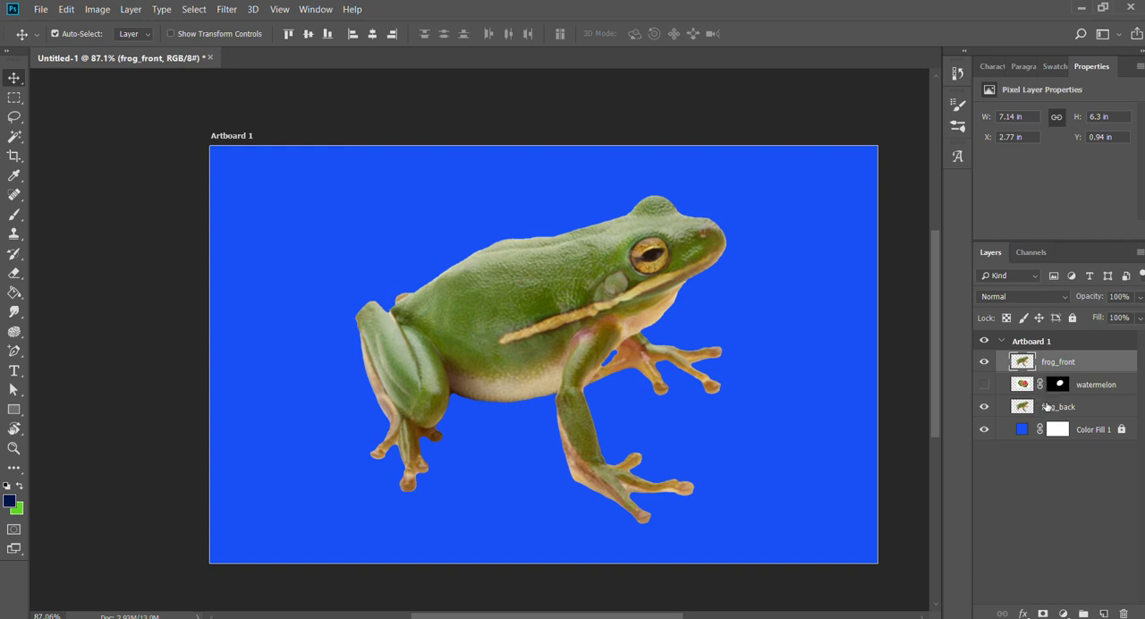
pyautogui.keyDown('ctrl'); pyautogui.click(1047, 407); pyautogui.keyUp('ctrl')
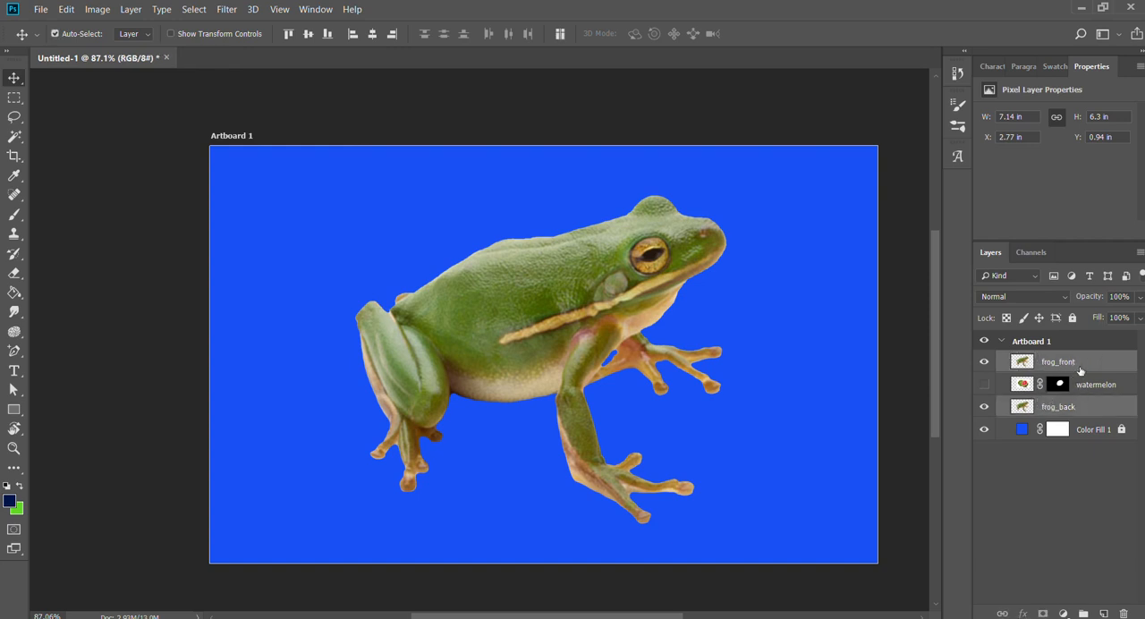
pyautogui.click(1079, 363)
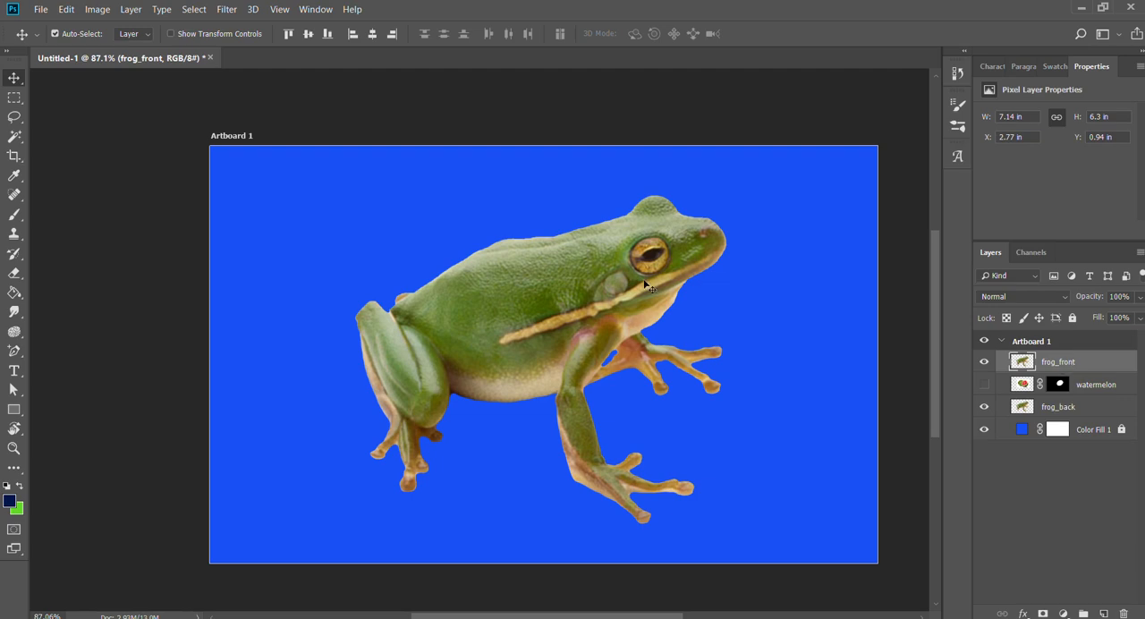
pyautogui.moveTo(616, 303); pyautogui.dragTo(748, 303)
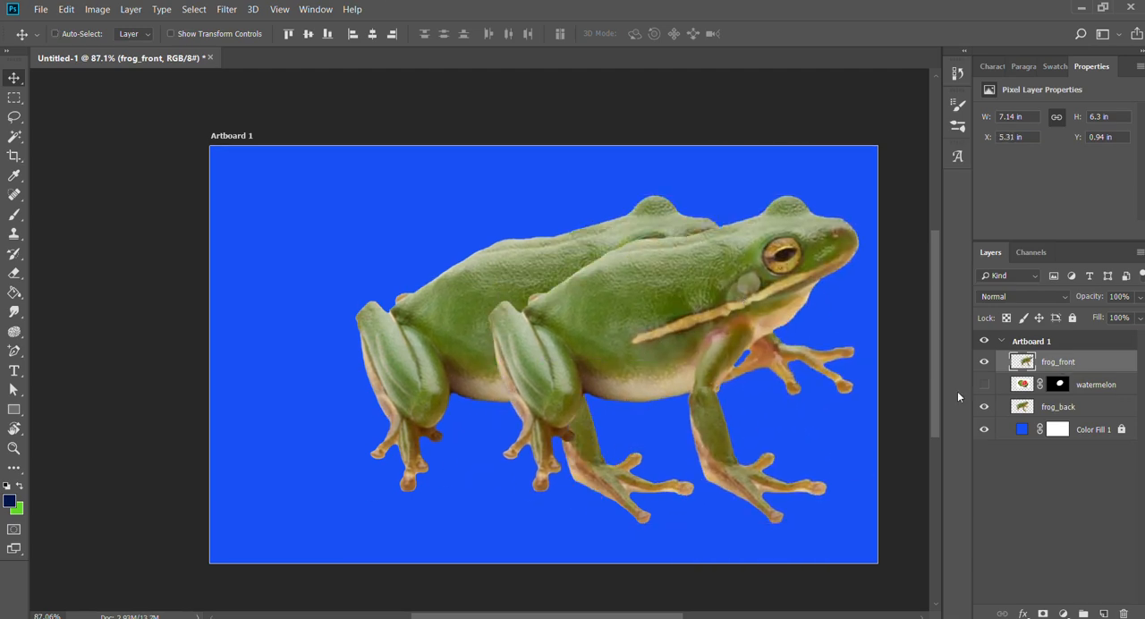
pyautogui.hotkey('ctrl', 'z')
pyautogui.click(1022, 408)
pyautogui.moveTo(490, 303); pyautogui.dragTo(449, 314)
pyautogui.hotkey('ctrl', 'z')
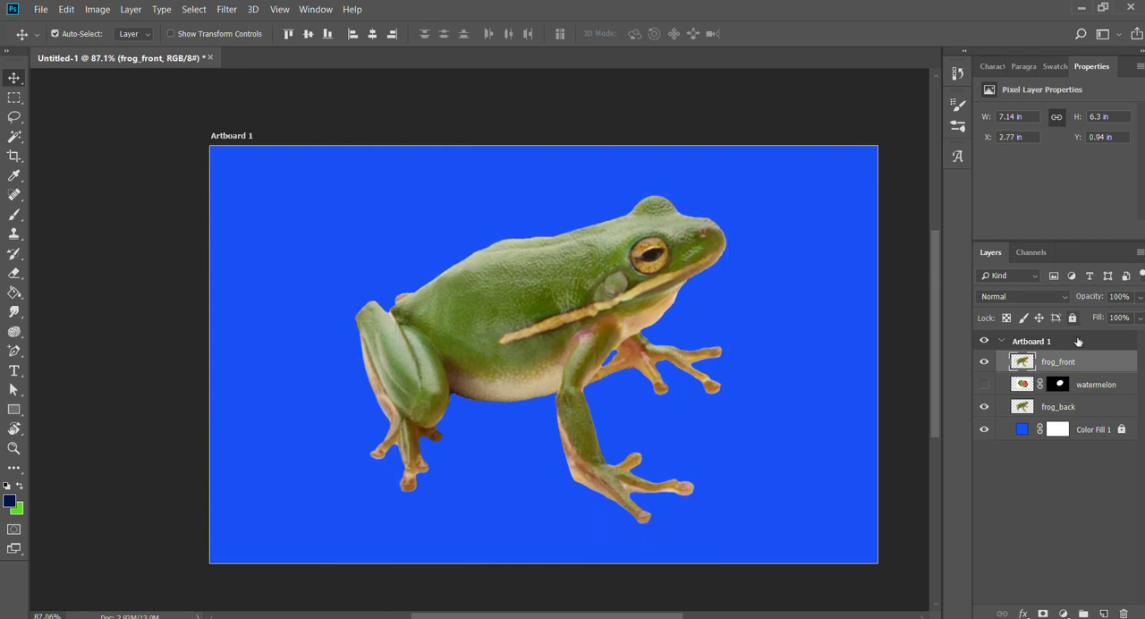
pyautogui.moveTo(566, 315); pyautogui.dragTo(694, 345)
pyautogui.hotkey('ctrl', 'z')
# Lasso the frog's front part on the frog_back layer along a curved cut behind the foreleg and delete it with frog_front hidden.
pyautogui.click(1043, 406)
pyautogui.press('z')
pyautogui.moveTo(606, 313); pyautogui.dragTo(736, 313)
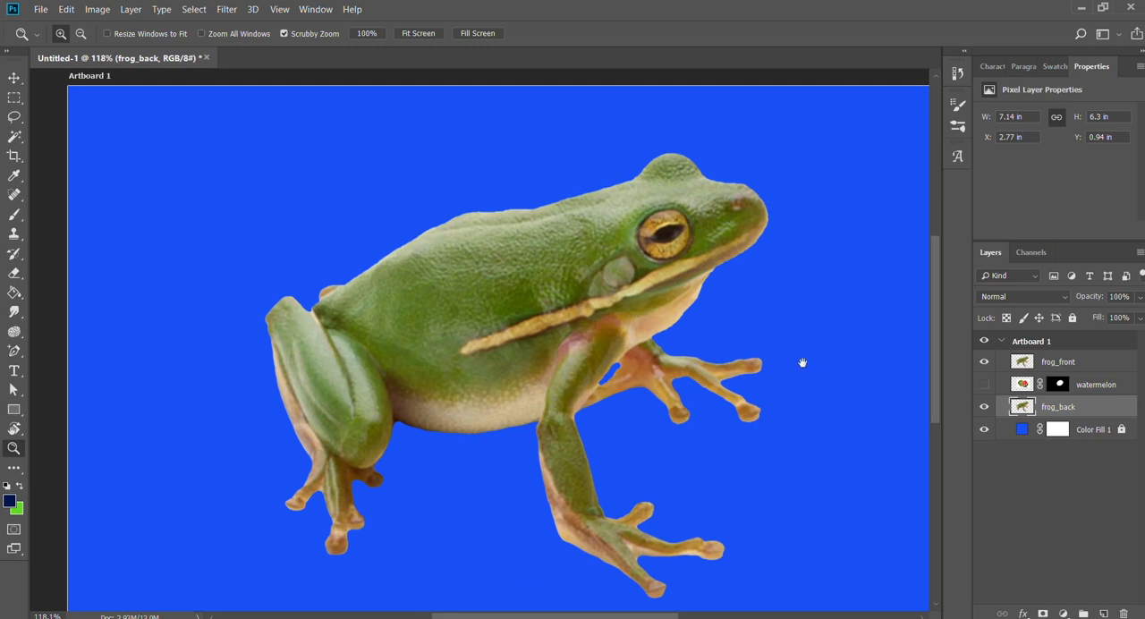
pyautogui.moveTo(802, 362); pyautogui.dragTo(766, 347)
pyautogui.press('l')
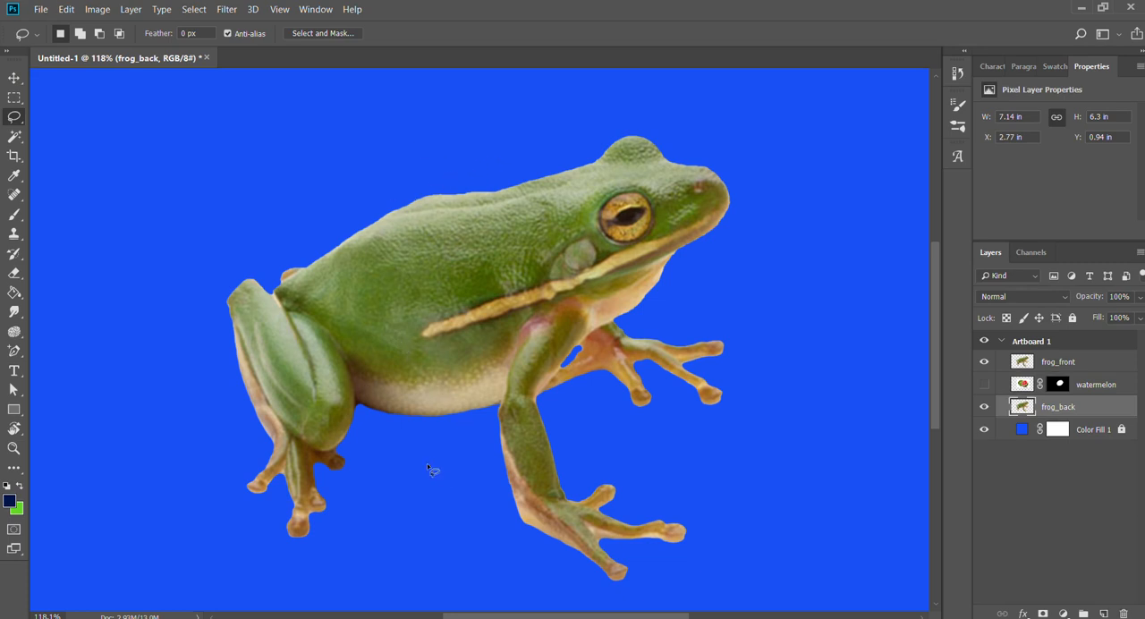
pyautogui.moveTo(397, 134)
pyautogui.mouseDown()
pyautogui.moveTo(419, 523)
pyautogui.moveTo(702, 612)
pyautogui.moveTo(709, 97)
pyautogui.moveTo(399, 133)
pyautogui.mouseUp()
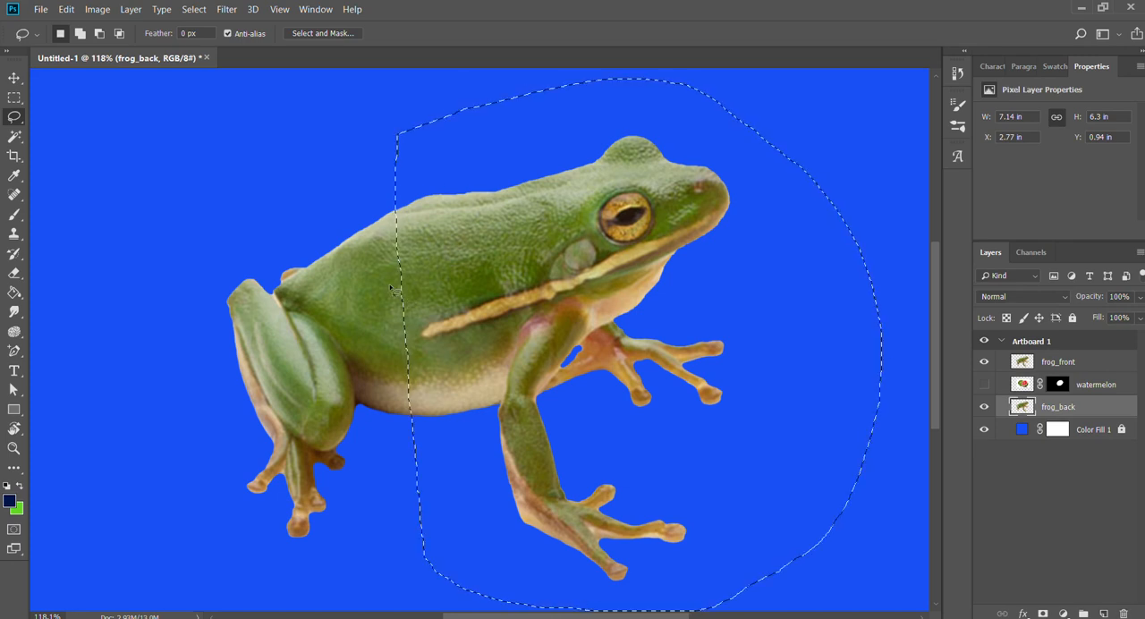
pyautogui.hotkey('ctrl', 'd')
pyautogui.moveTo(489, 144)
pyautogui.mouseDown()
pyautogui.moveTo(417, 209)
pyautogui.moveTo(400, 243)
pyautogui.moveTo(396, 353)
pyautogui.moveTo(416, 414)
pyautogui.moveTo(466, 464)
pyautogui.moveTo(484, 510)
pyautogui.moveTo(587, 616)
pyautogui.moveTo(854, 234)
pyautogui.mouseUp()
pyautogui.moveTo(495, 90); pyautogui.dragTo(493, 89)
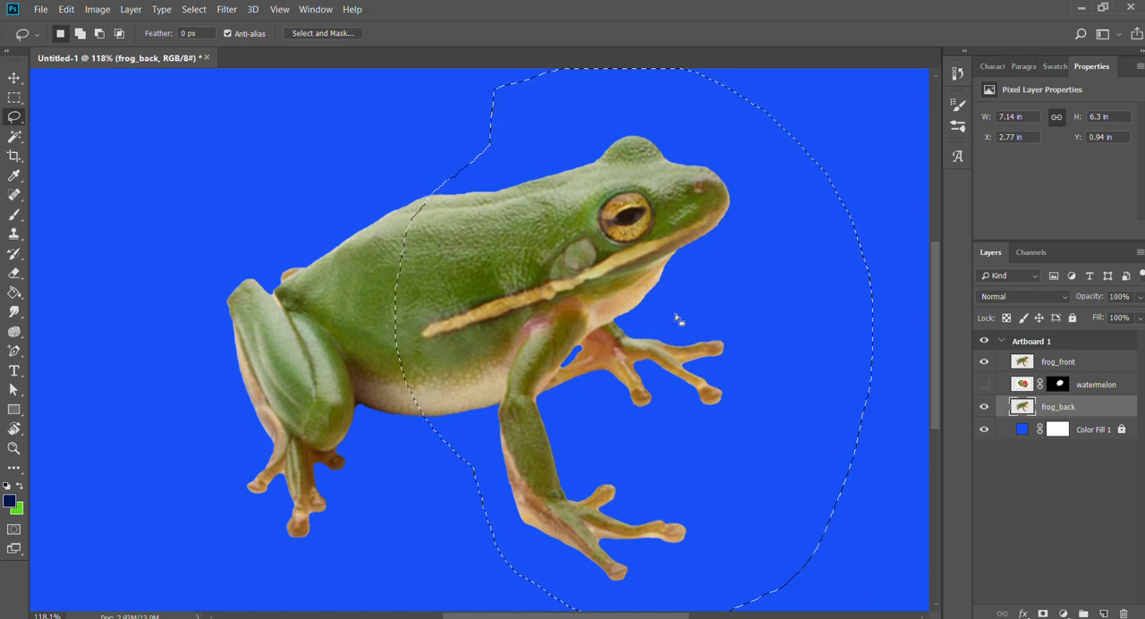
pyautogui.click(983, 361)
pyautogui.press('Delete')
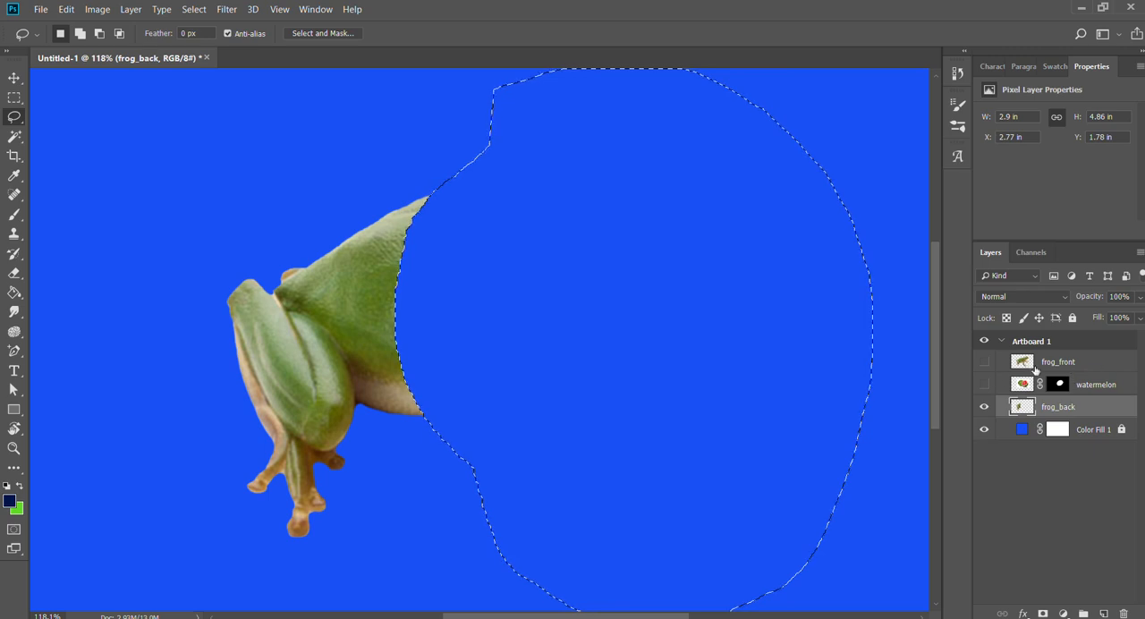
# Hide the frog_back layer and show the frog_front layer.
pyautogui.click(984, 407)
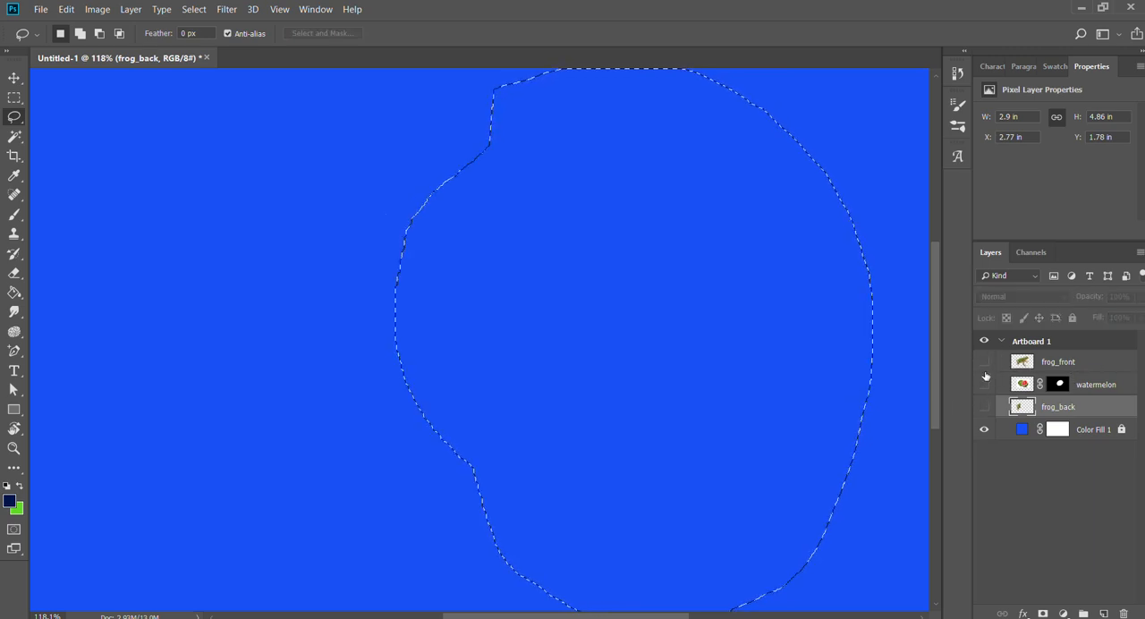
pyautogui.click(984, 362)
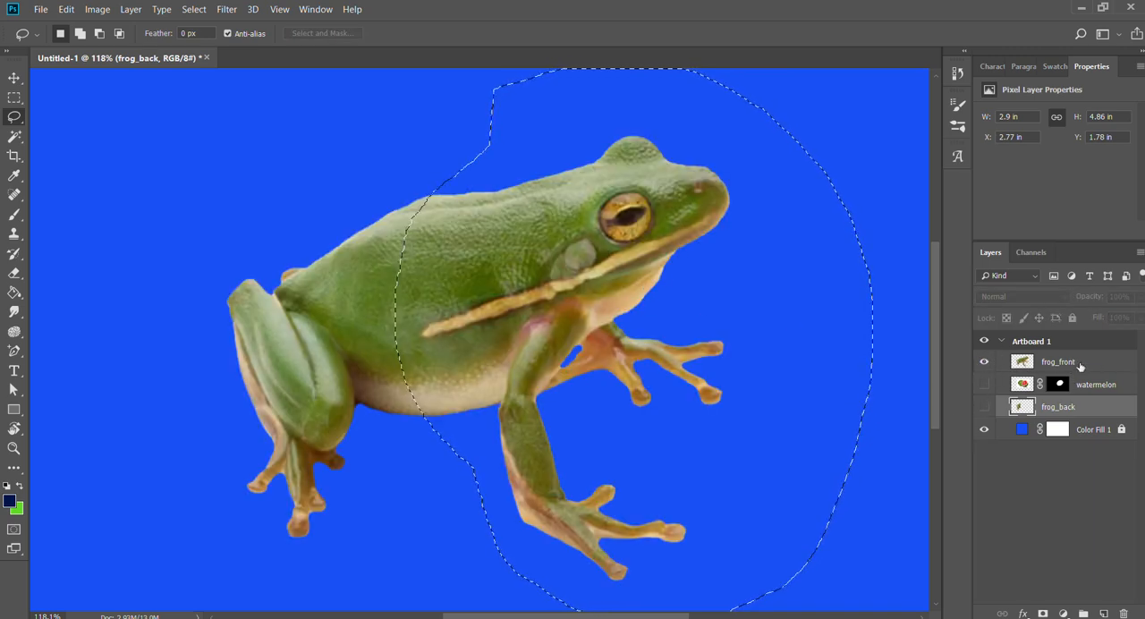
# Delete the frog's rear part from frog_front using the inverted lasso selection, clear the selection and show frog_back.
pyautogui.click(1073, 362)
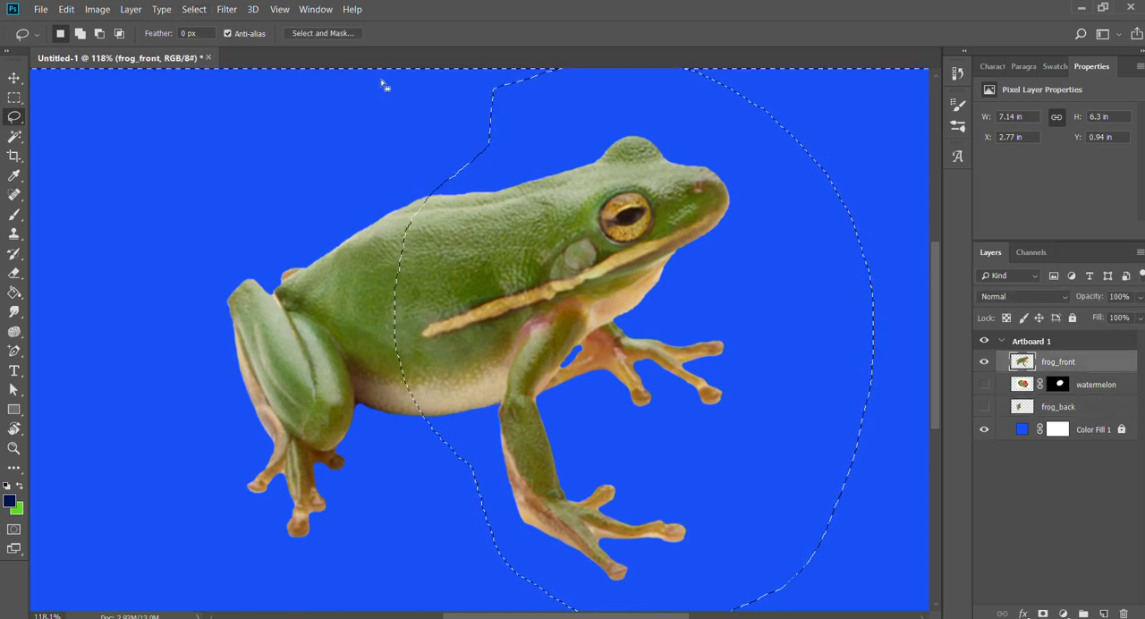
pyautogui.hotkey('ctrl', 'shift', 'i')
pyautogui.press('Delete')
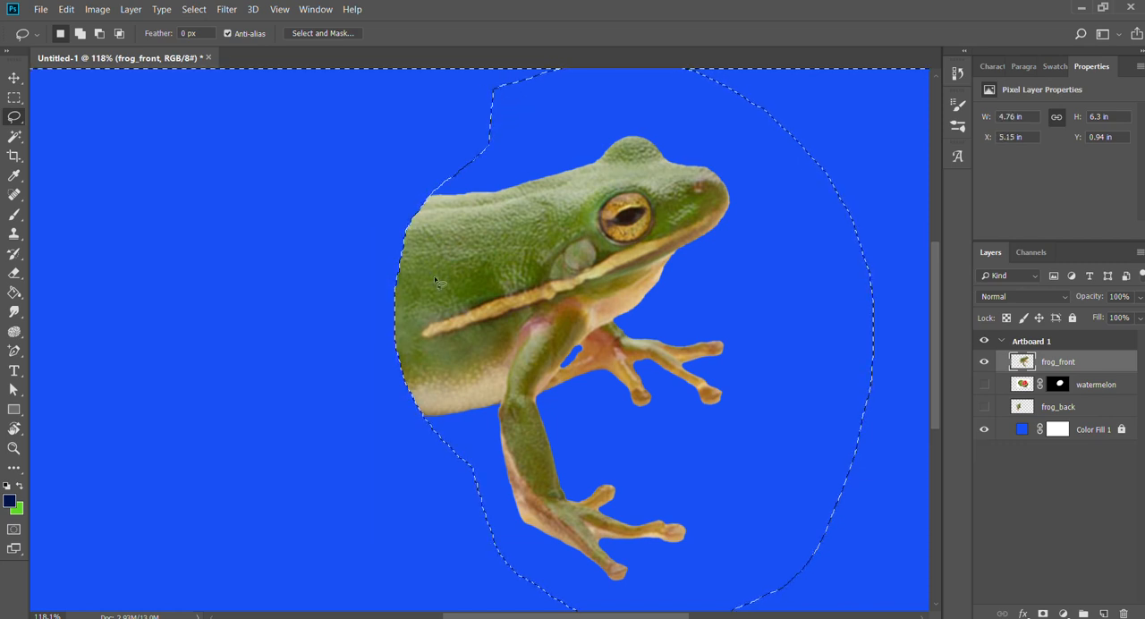
pyautogui.press('v')
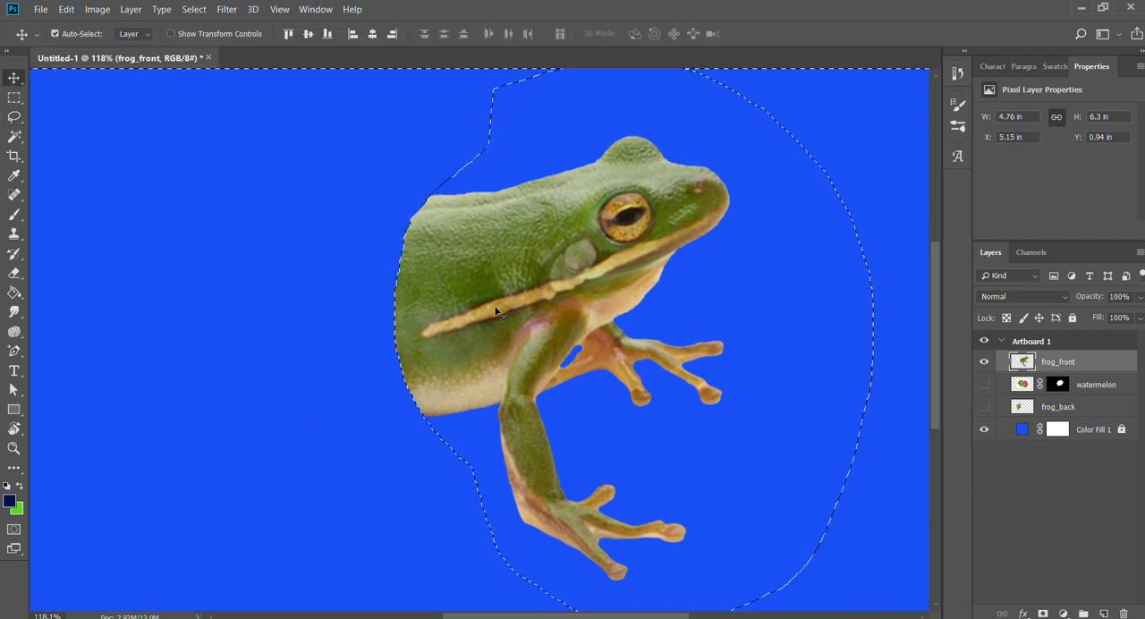
pyautogui.hotkey('ctrl', 'd')
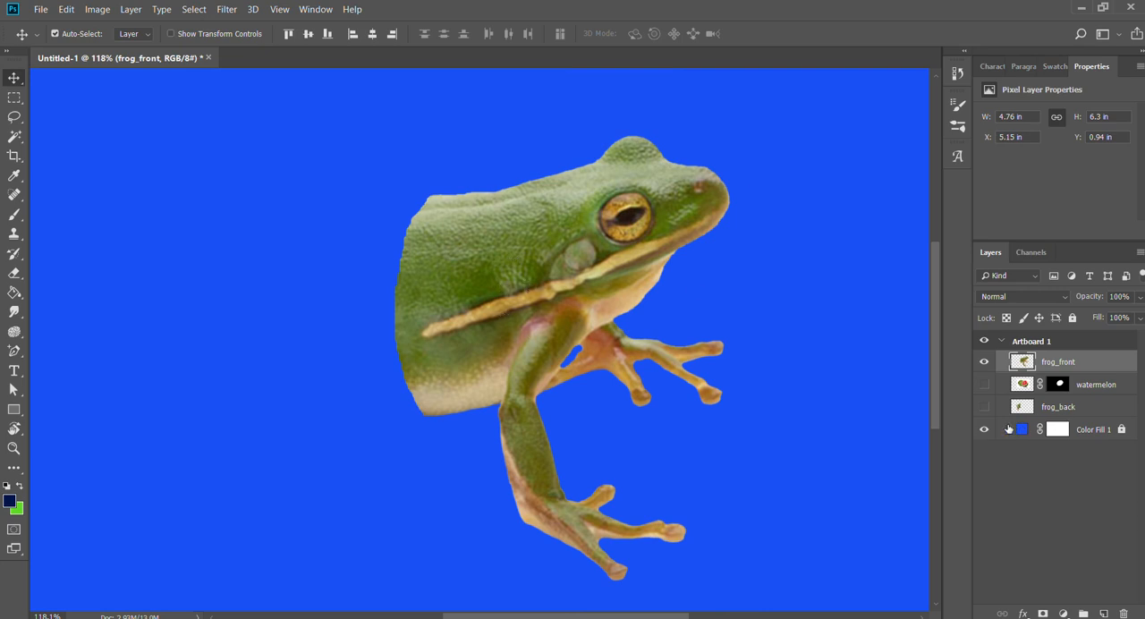
pyautogui.click(984, 406)
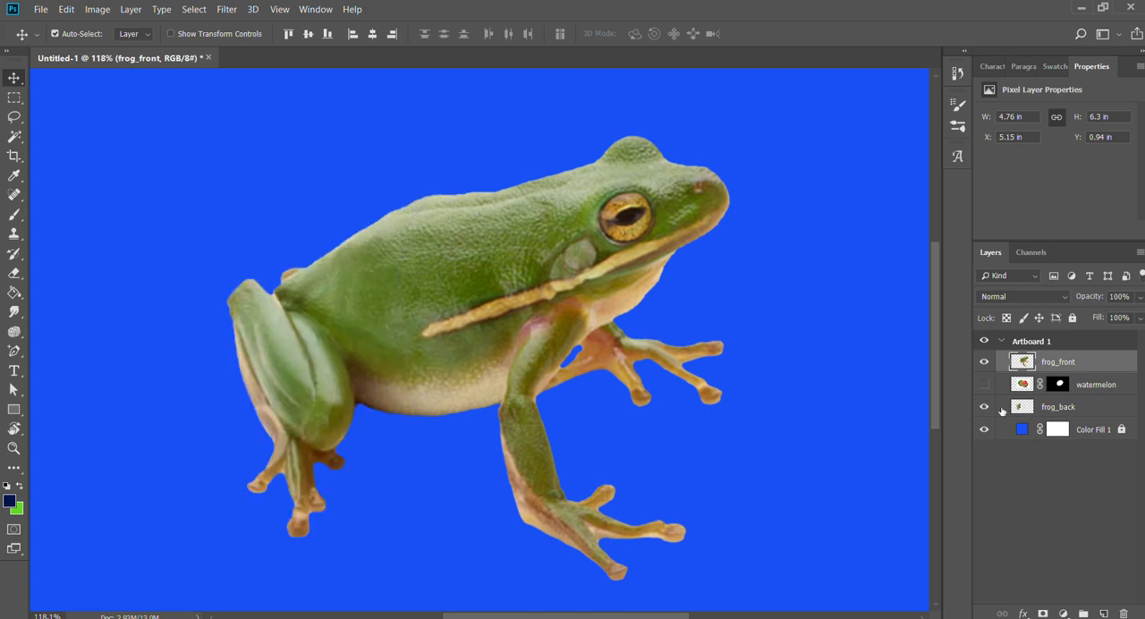
# Try sliding the frog's front half away from the back half to check the cut, and undo the move.
pyautogui.moveTo(465, 315); pyautogui.dragTo(565, 310)
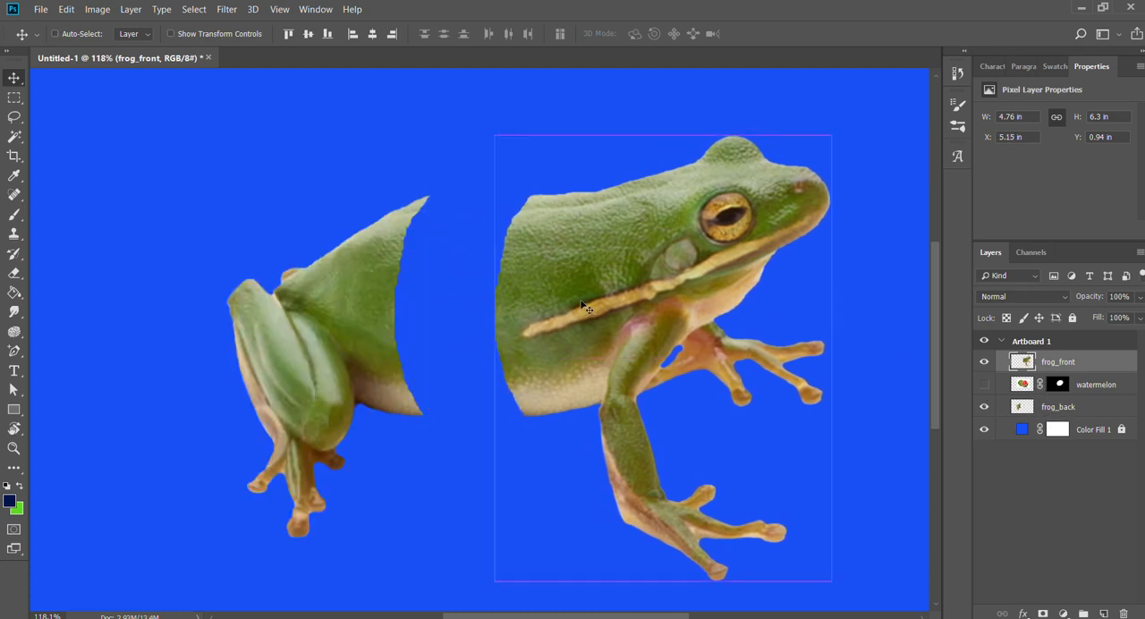
pyautogui.hotkey('ctrl', 'z')
pyautogui.hotkey('ctrl', 'shift', 'z')
pyautogui.hotkey('ctrl', 'z')
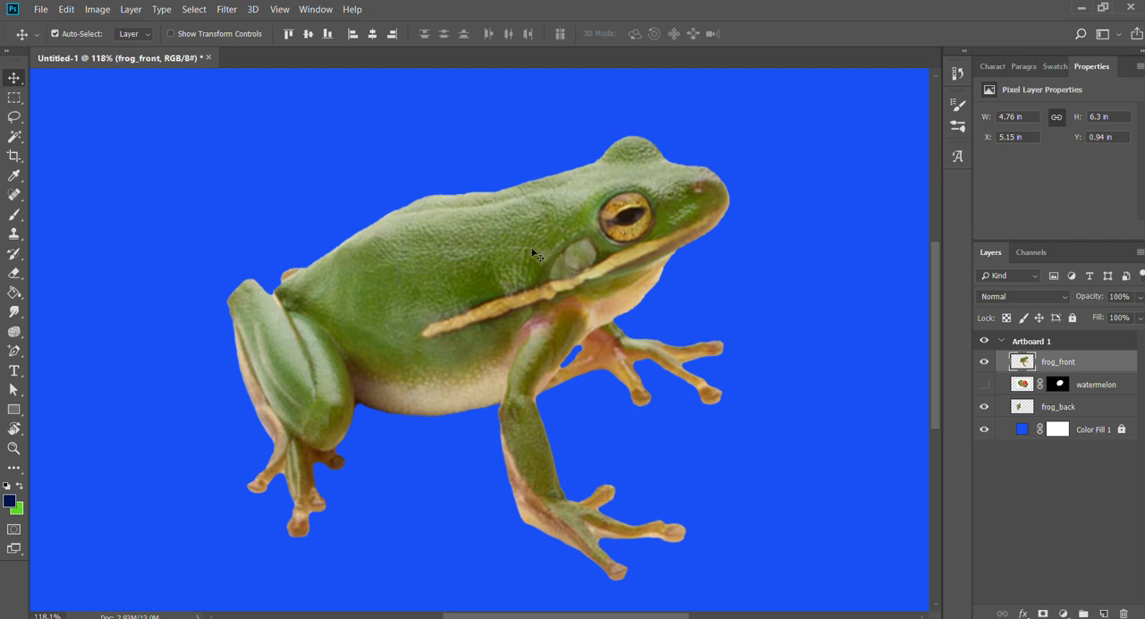
# Spread the frog halves apart, moving frog_front right to about X 7.53 in and frog_back left to about X 2.11 in.
pyautogui.moveTo(534, 256); pyautogui.dragTo(680, 276)
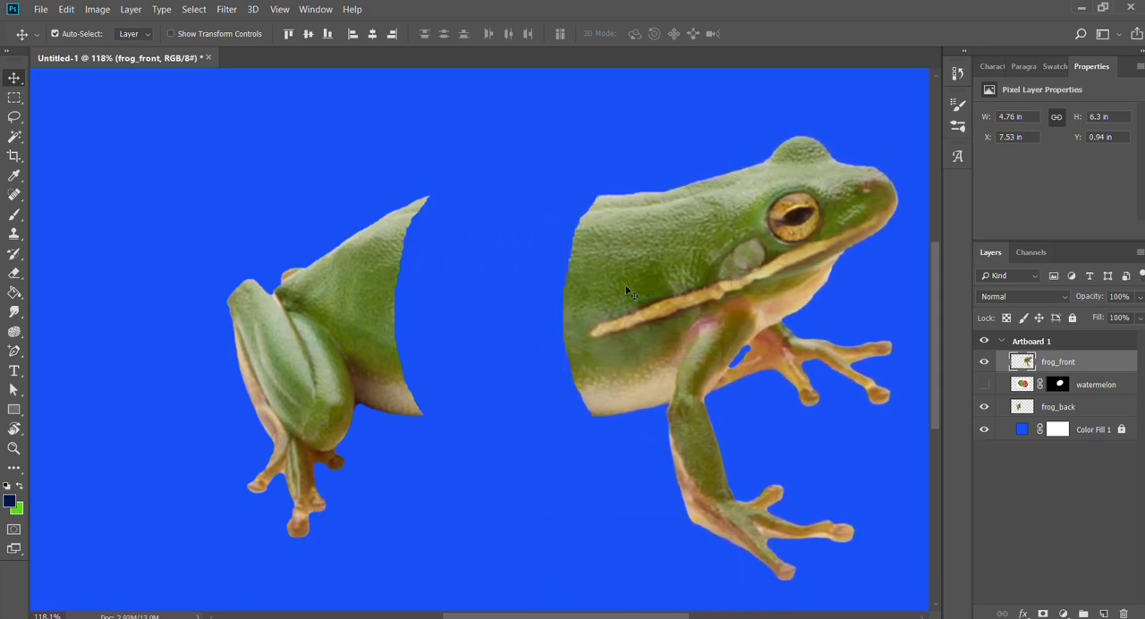
pyautogui.moveTo(665, 394); pyautogui.dragTo(691, 352)
pyautogui.moveTo(695, 334)
pyautogui.mouseDown()
pyautogui.moveTo(659, 332)
pyautogui.moveTo(711, 330)
pyautogui.moveTo(692, 327)
pyautogui.mouseUp()
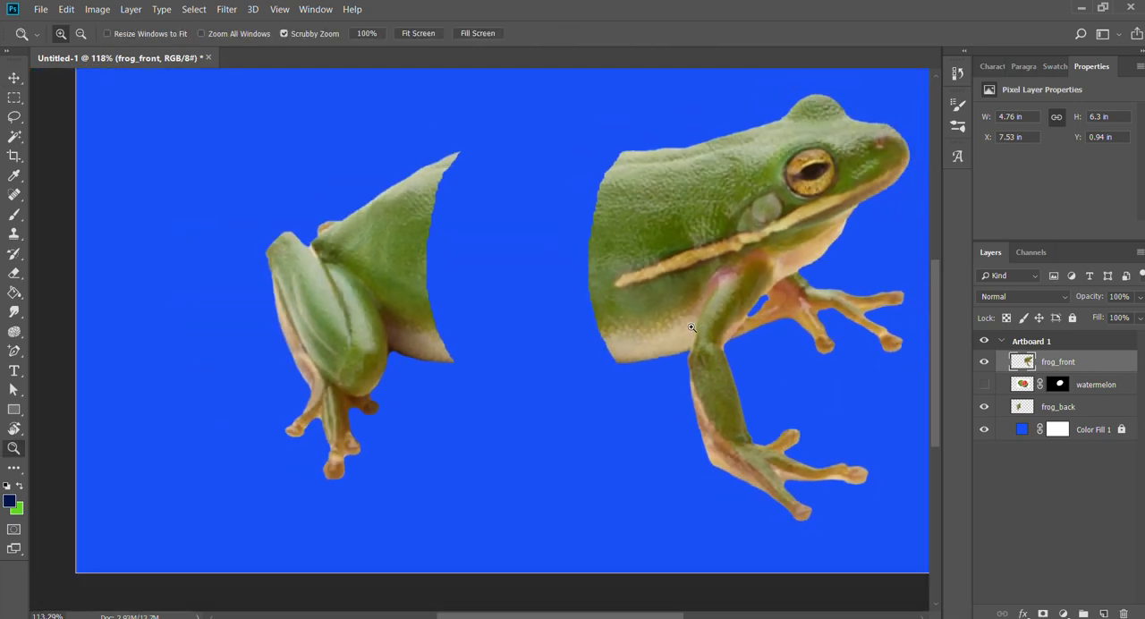
pyautogui.moveTo(689, 290); pyautogui.dragTo(722, 340)
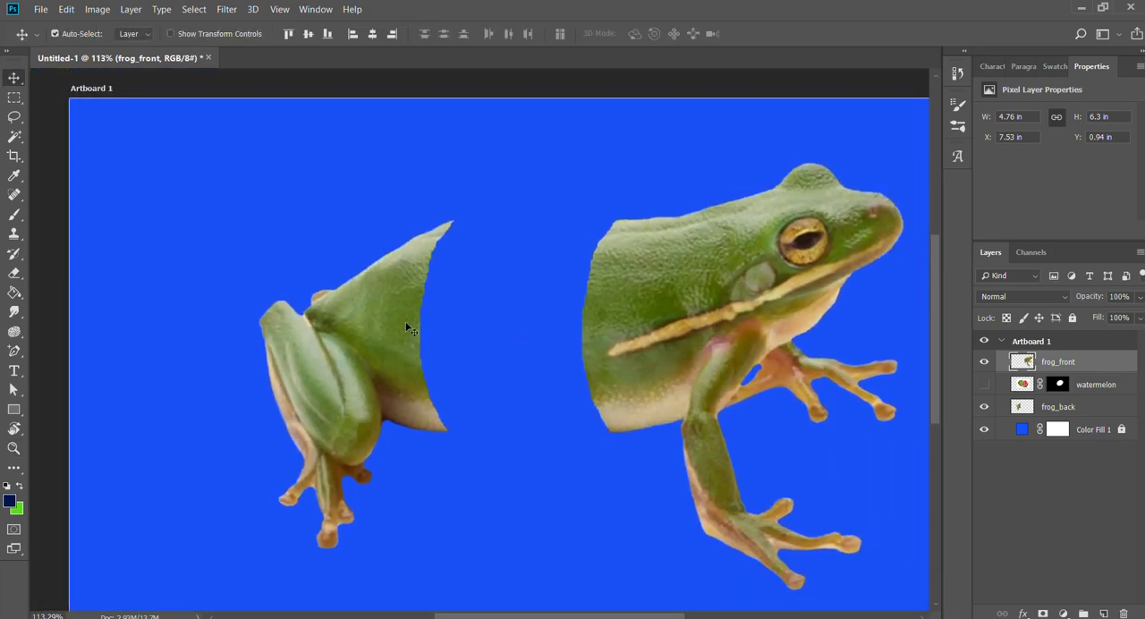
pyautogui.moveTo(407, 328); pyautogui.dragTo(362, 326)
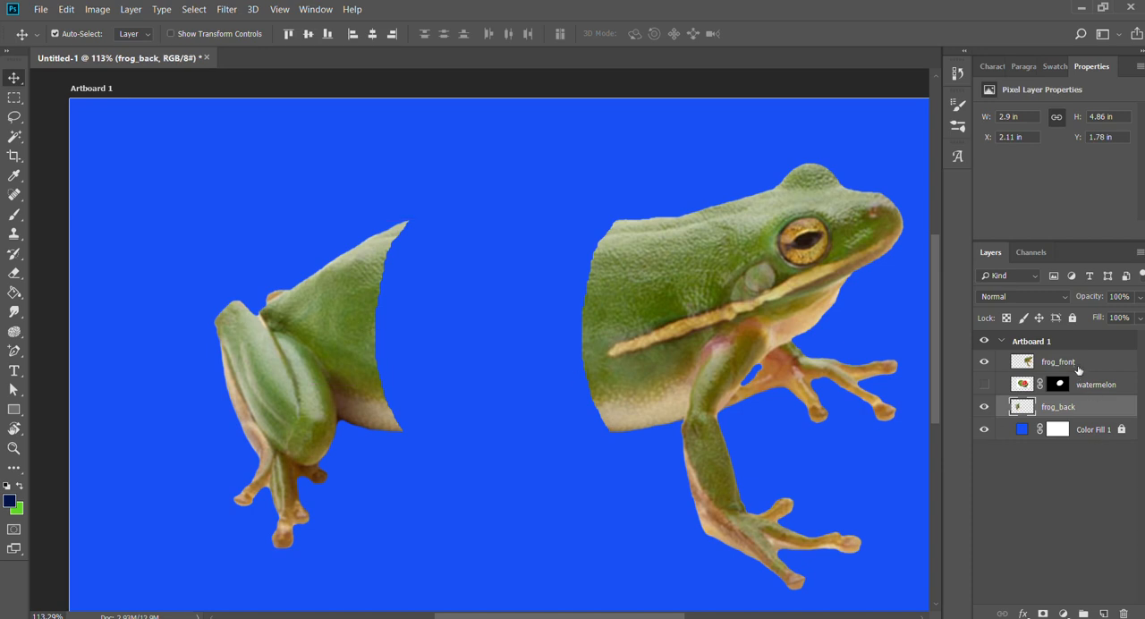
# Place the shown watermelon slice against the back half's cut with frog_front hidden, and apply the watermelon's layer mask.
pyautogui.click(984, 361)
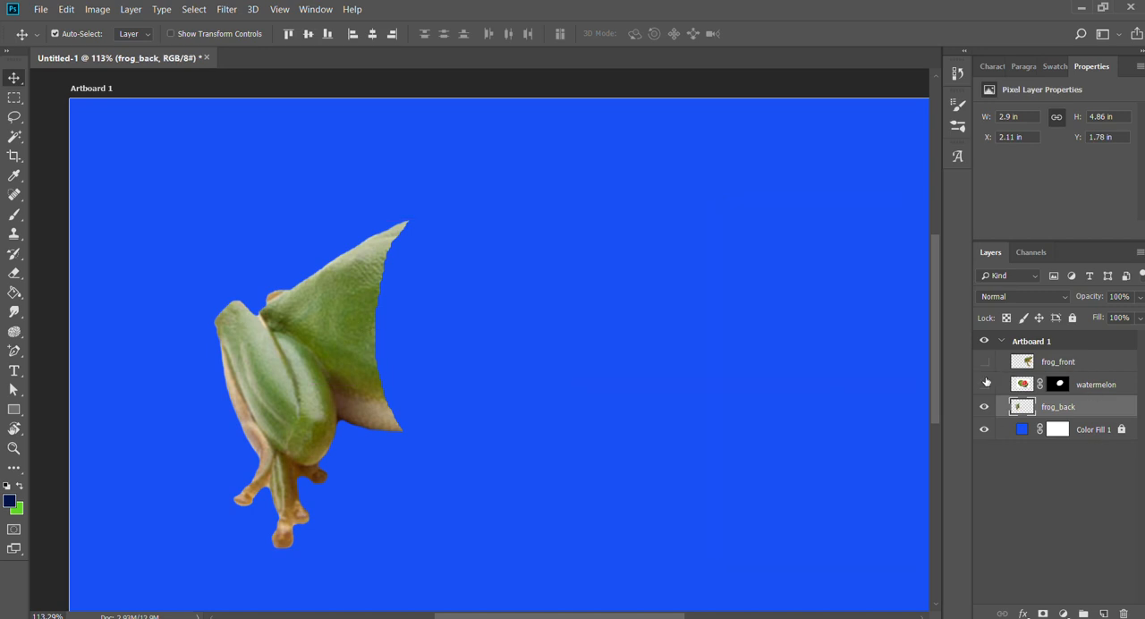
pyautogui.click(984, 384)
pyautogui.moveTo(597, 345); pyautogui.dragTo(476, 324)
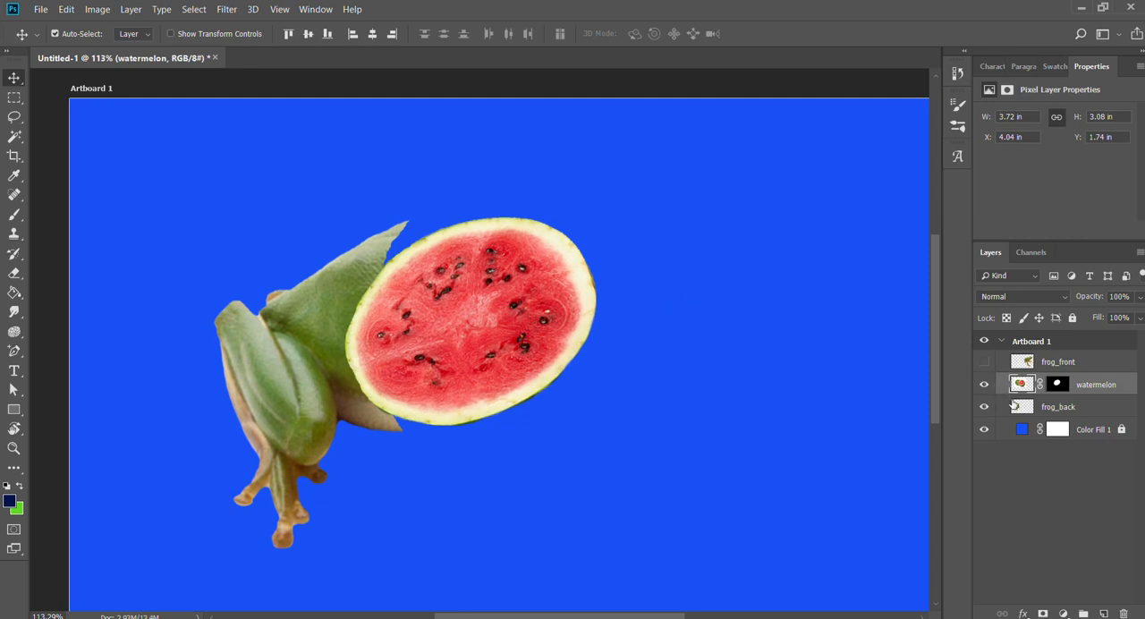
pyautogui.click(1060, 385)
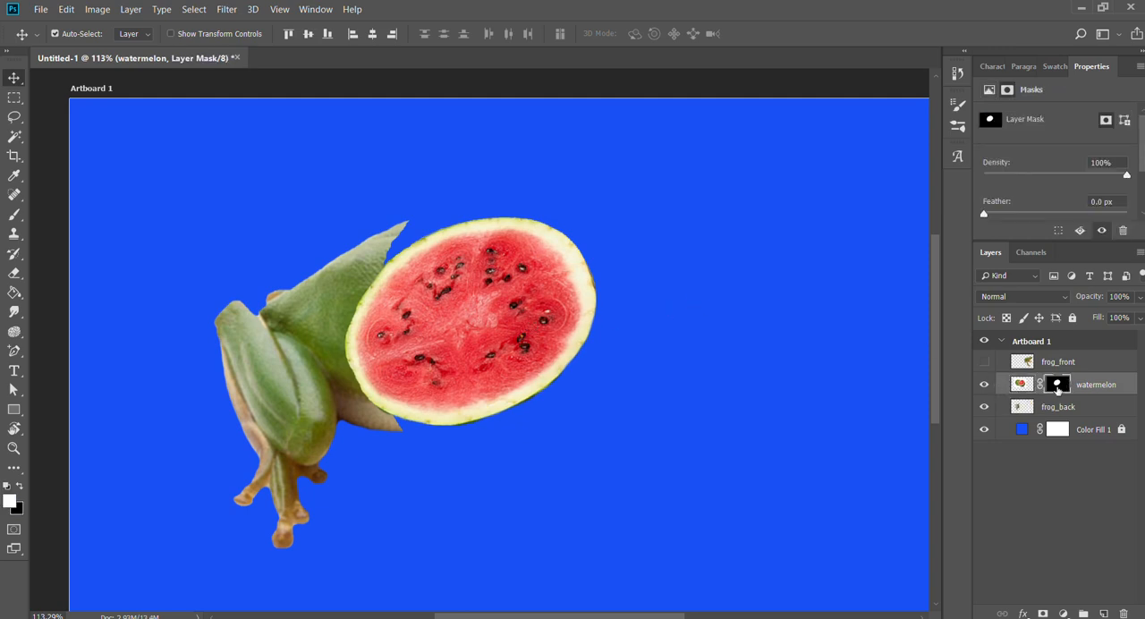
pyautogui.click(1048, 430)
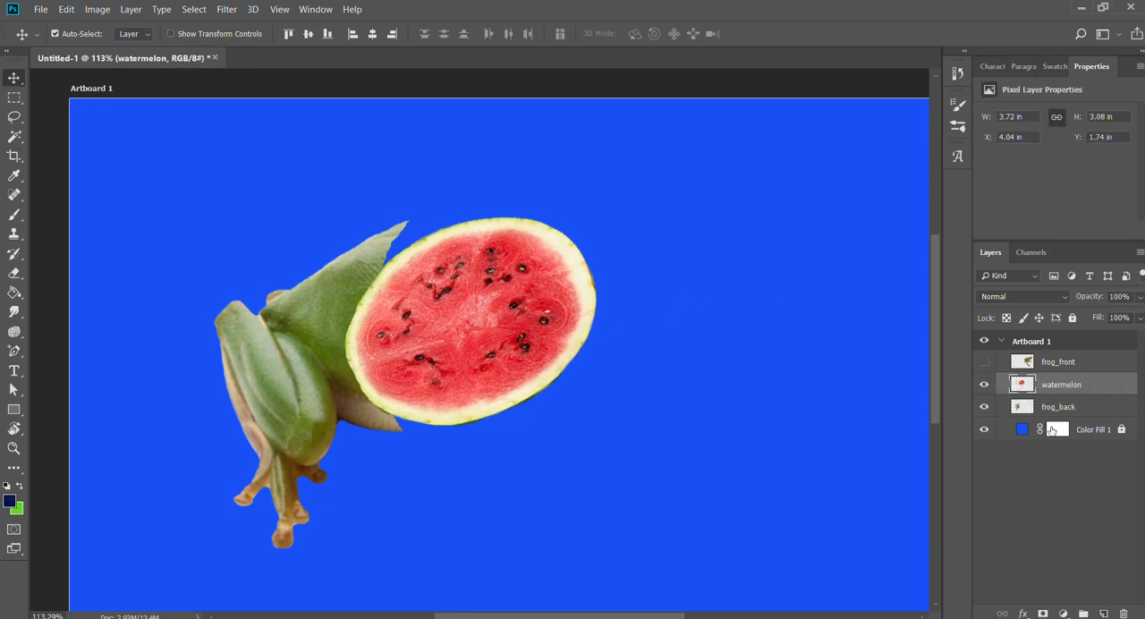
# Rotate the watermelon slice with Free Transform by about -60.64 degrees and position it over the back half's cut edge.
pyautogui.press('z')
pyautogui.moveTo(498, 273)
pyautogui.mouseDown()
pyautogui.moveTo(538, 271)
pyautogui.moveTo(520, 271)
pyautogui.mouseUp()
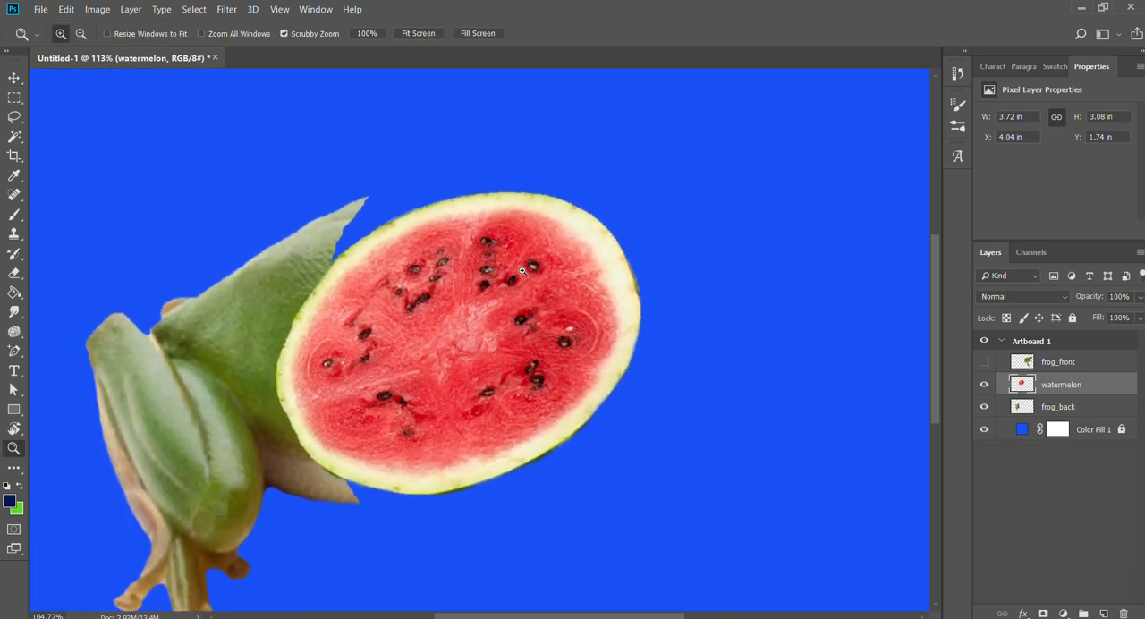
pyautogui.press('v')
pyautogui.press('space')
pyautogui.moveTo(599, 373); pyautogui.dragTo(650, 332)
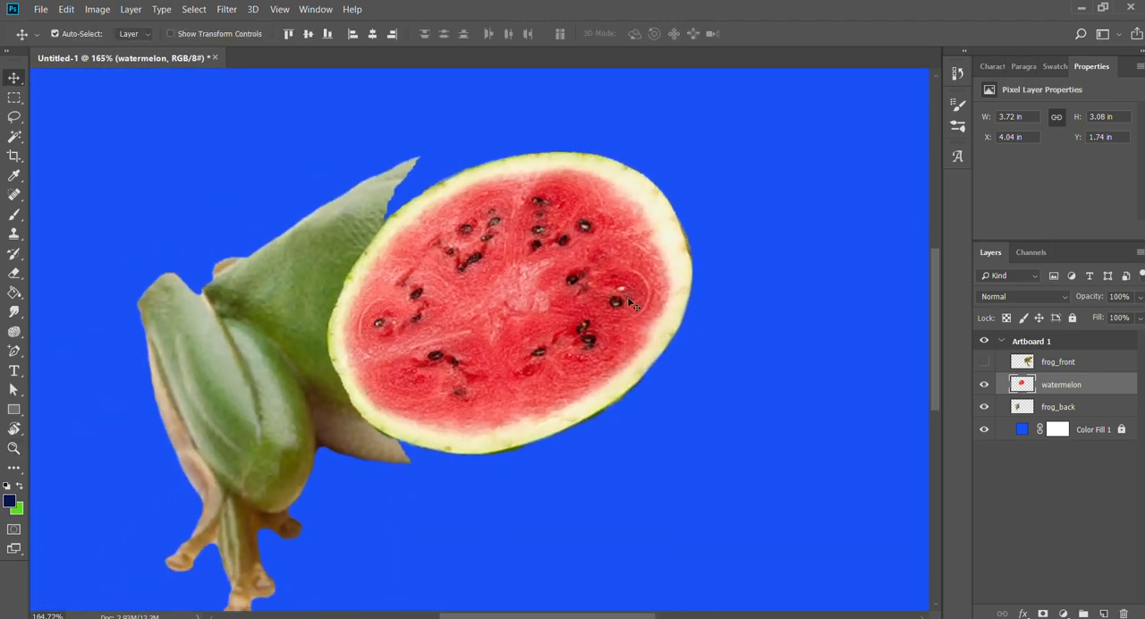
pyautogui.hotkey('ctrl', 't')
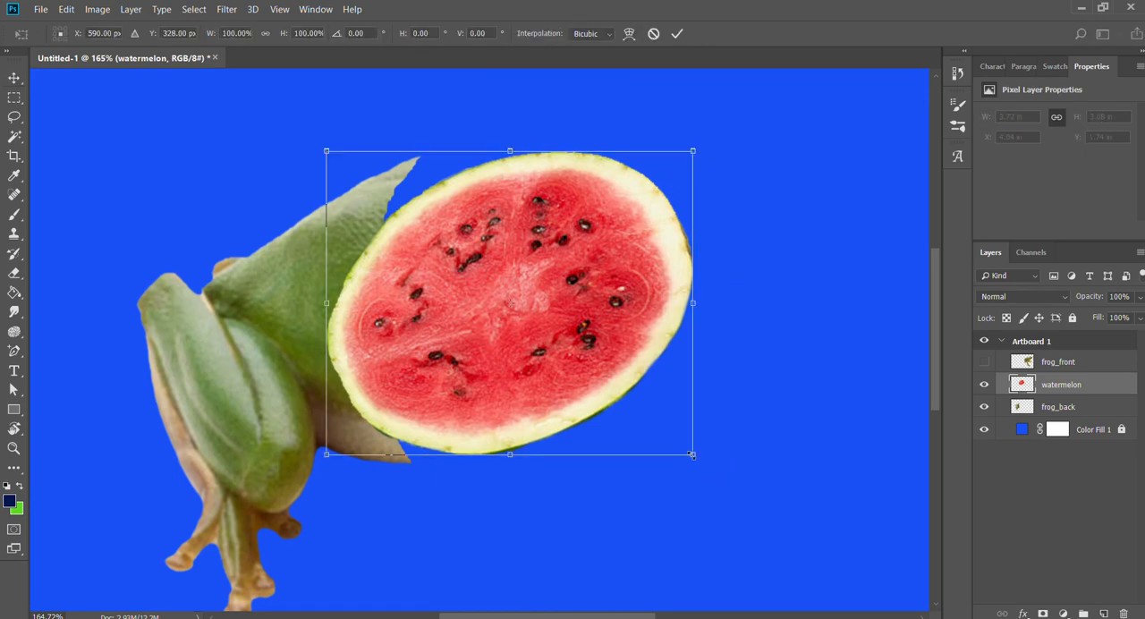
pyautogui.moveTo(711, 478); pyautogui.dragTo(714, 226)
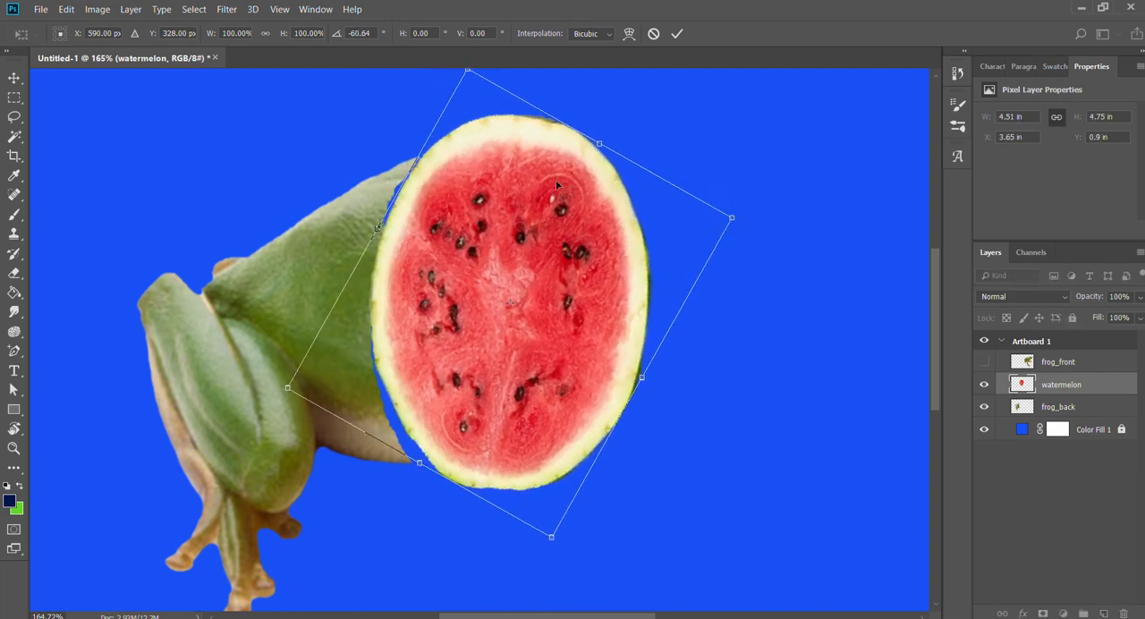
pyautogui.moveTo(524, 165); pyautogui.dragTo(409, 179)
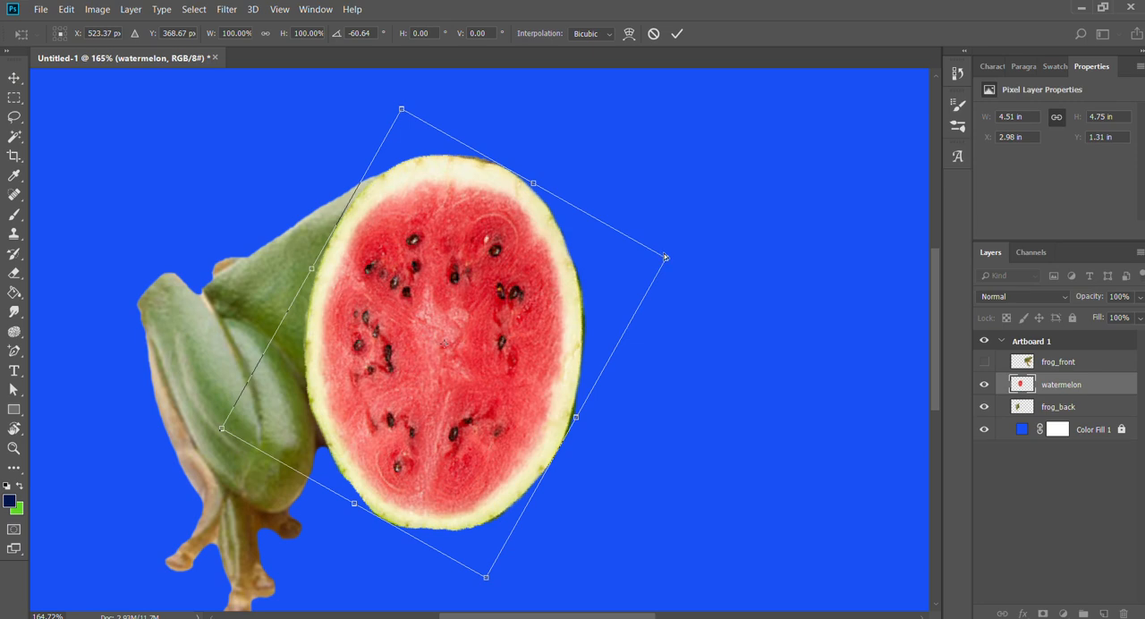
# Distort the watermelon's corners into a narrow upright ellipse about 1.57 by 3.12 in that fits the frog's cut edge.
pyautogui.moveTo(653, 259); pyautogui.dragTo(557, 282)
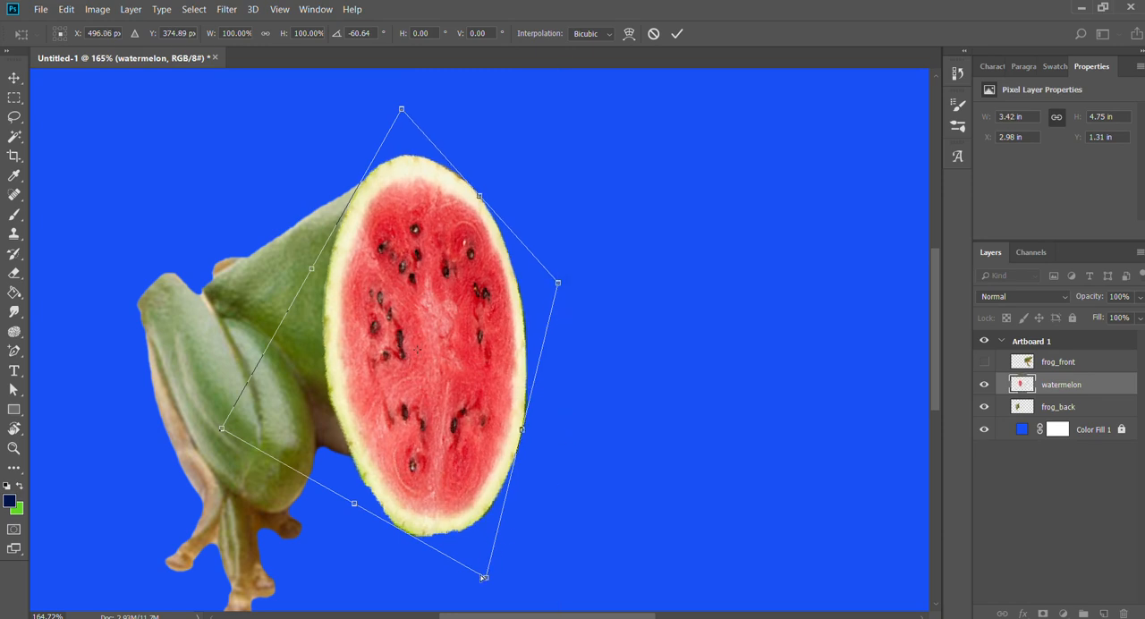
pyautogui.moveTo(483, 577); pyautogui.dragTo(469, 477)
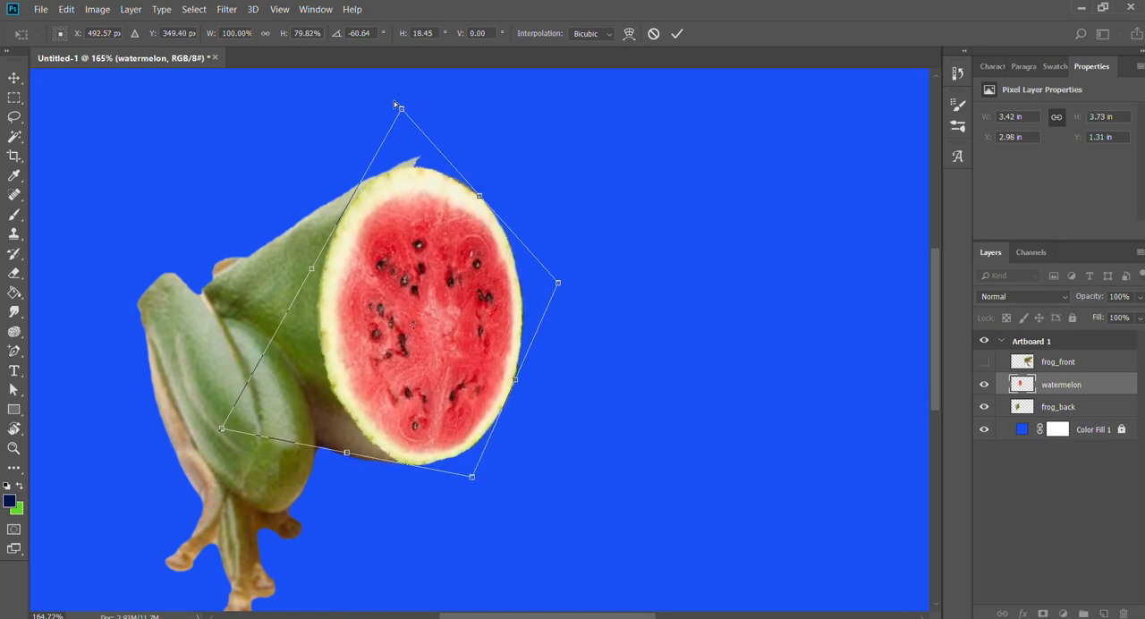
pyautogui.moveTo(401, 107); pyautogui.dragTo(430, 93)
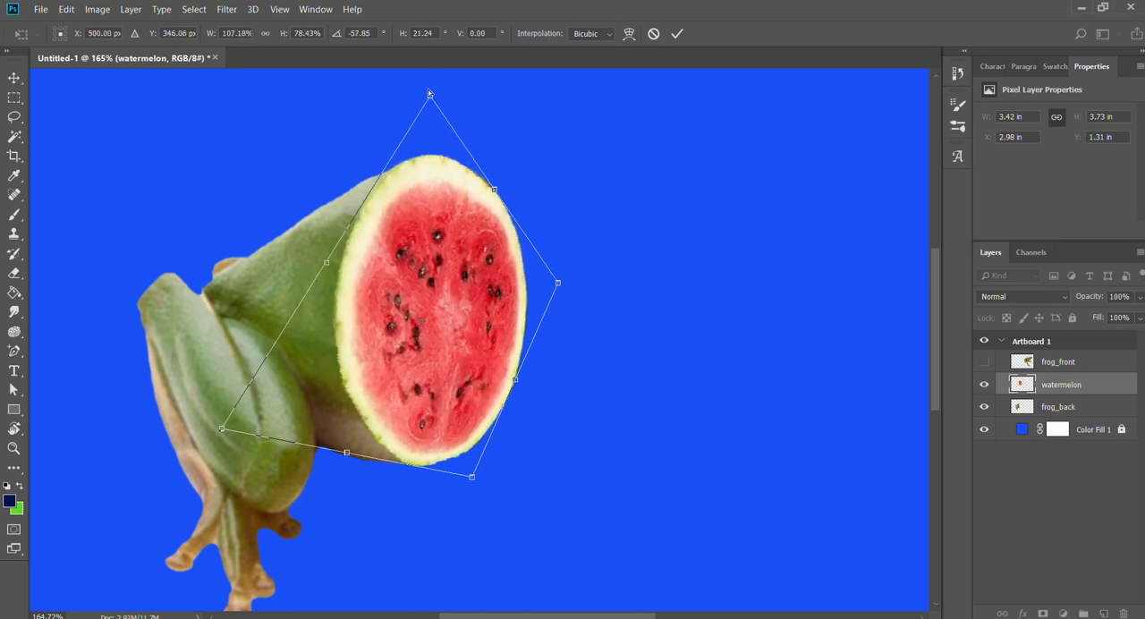
pyautogui.moveTo(557, 282); pyautogui.dragTo(514, 286)
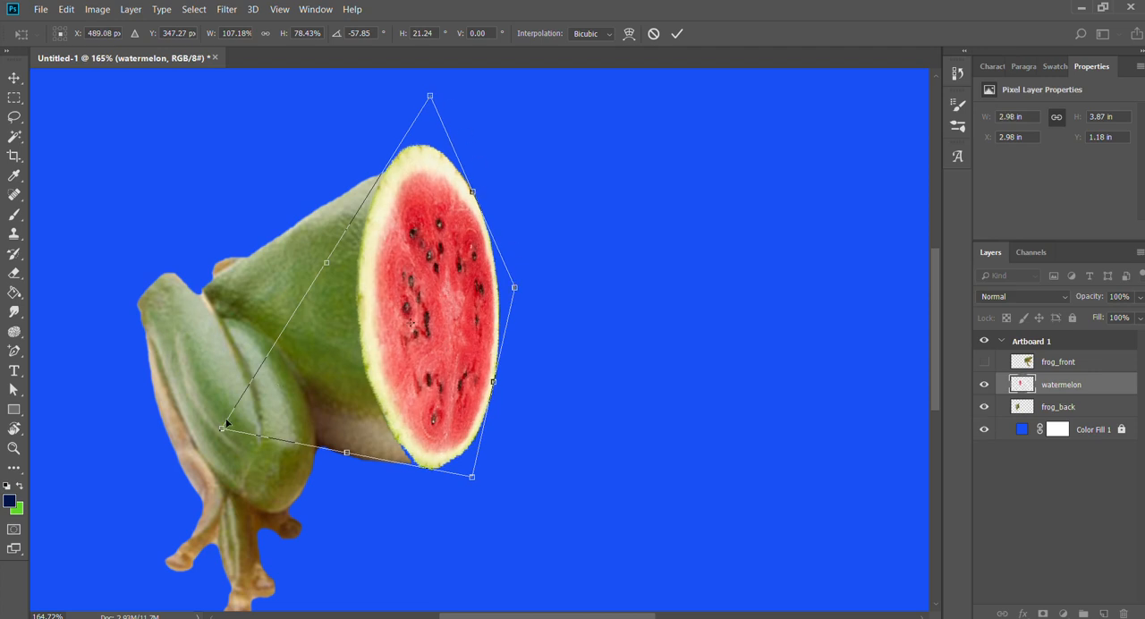
pyautogui.moveTo(222, 427); pyautogui.dragTo(197, 438)
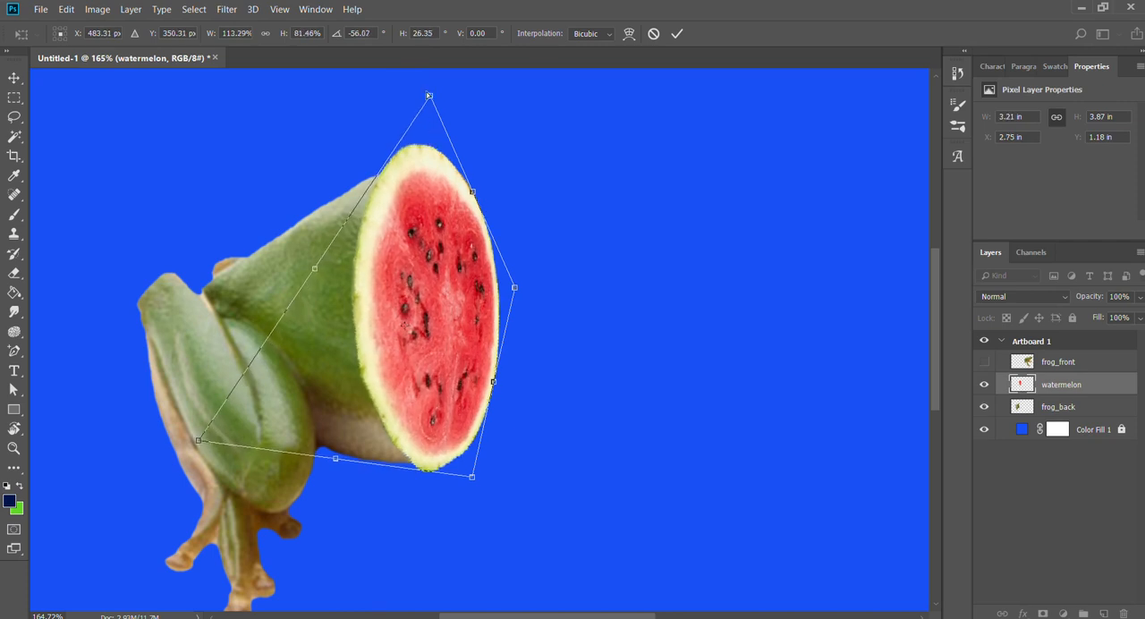
pyautogui.moveTo(428, 95)
pyautogui.mouseDown()
pyautogui.moveTo(421, 110)
pyautogui.moveTo(432, 111)
pyautogui.mouseUp()
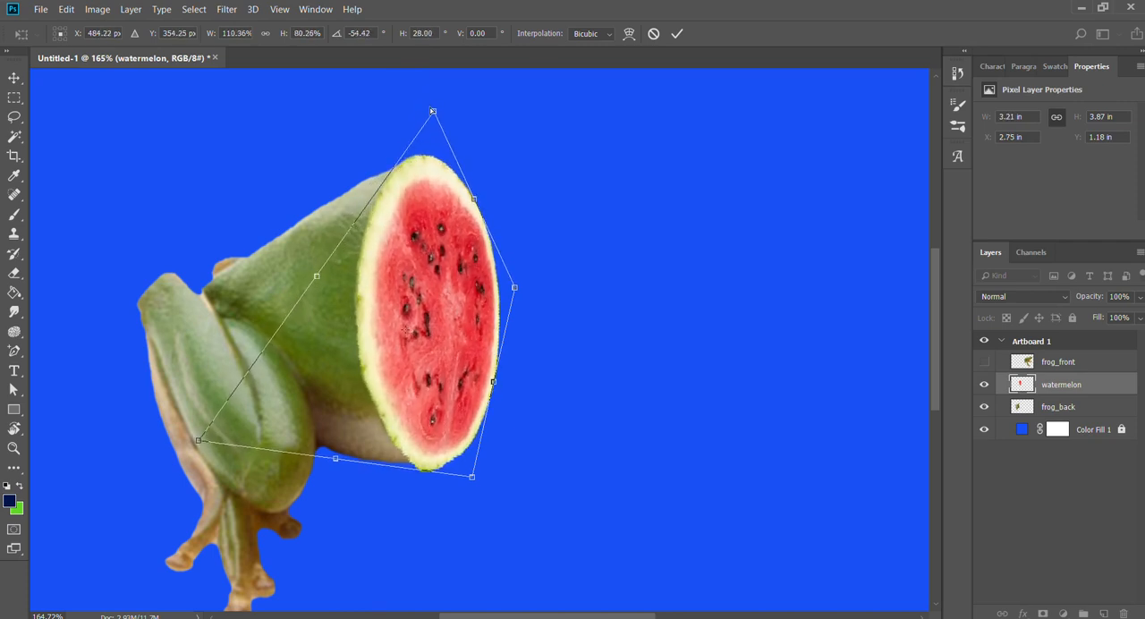
pyautogui.moveTo(471, 476); pyautogui.dragTo(457, 467)
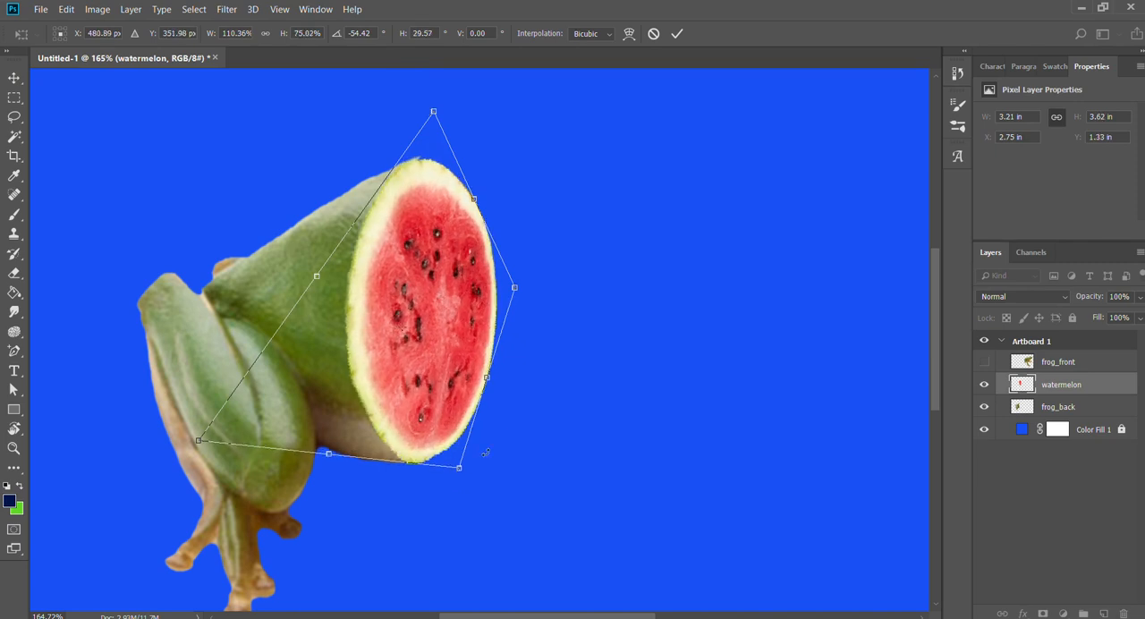
pyautogui.press('Return')
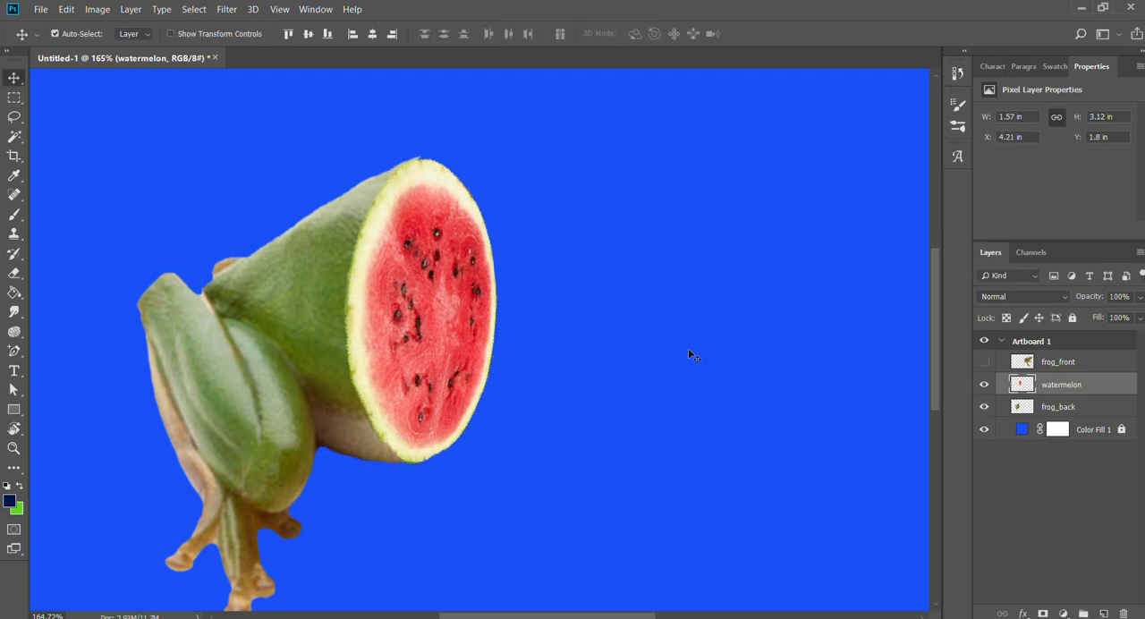
# Stretch the watermelon slice slightly upward to about 101.28% height so it covers the upper tip of the cut.
pyautogui.press('z')
pyautogui.moveTo(402, 172); pyautogui.dragTo(461, 209)
pyautogui.scroll(-5, 605, 408)
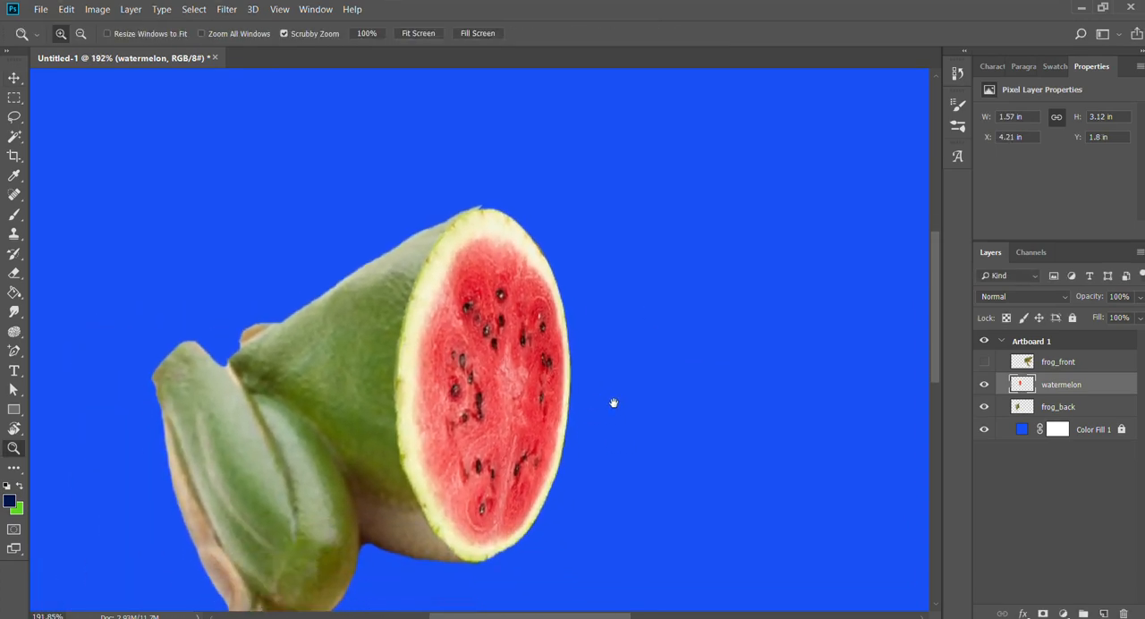
pyautogui.hotkey('ctrl', 't')
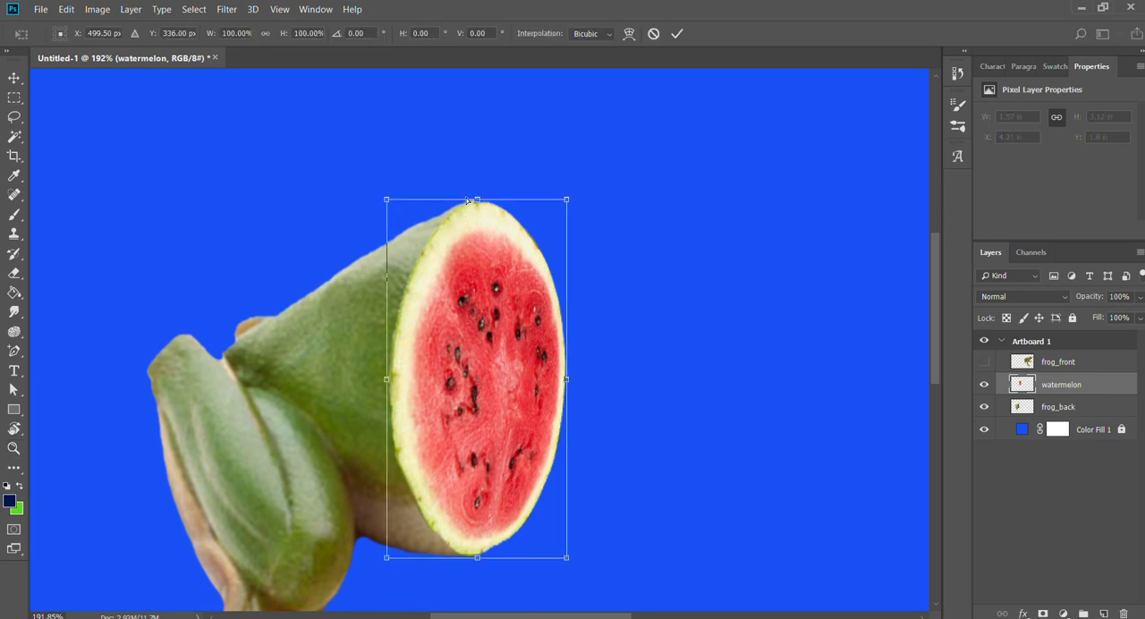
pyautogui.moveTo(476, 199); pyautogui.dragTo(476, 194)
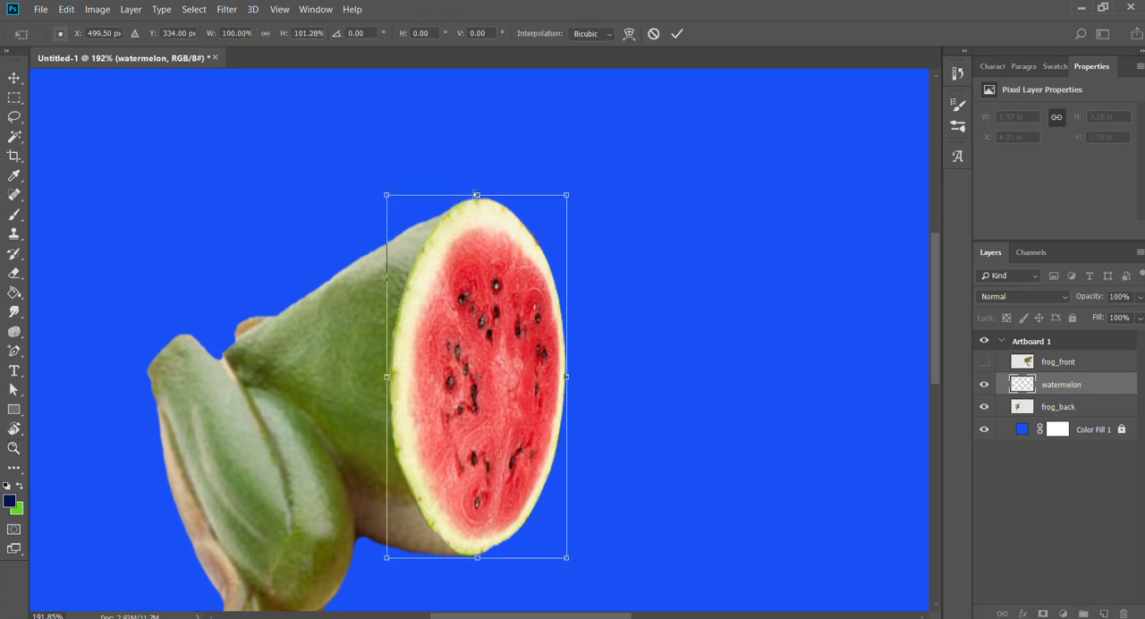
pyautogui.press('Return')
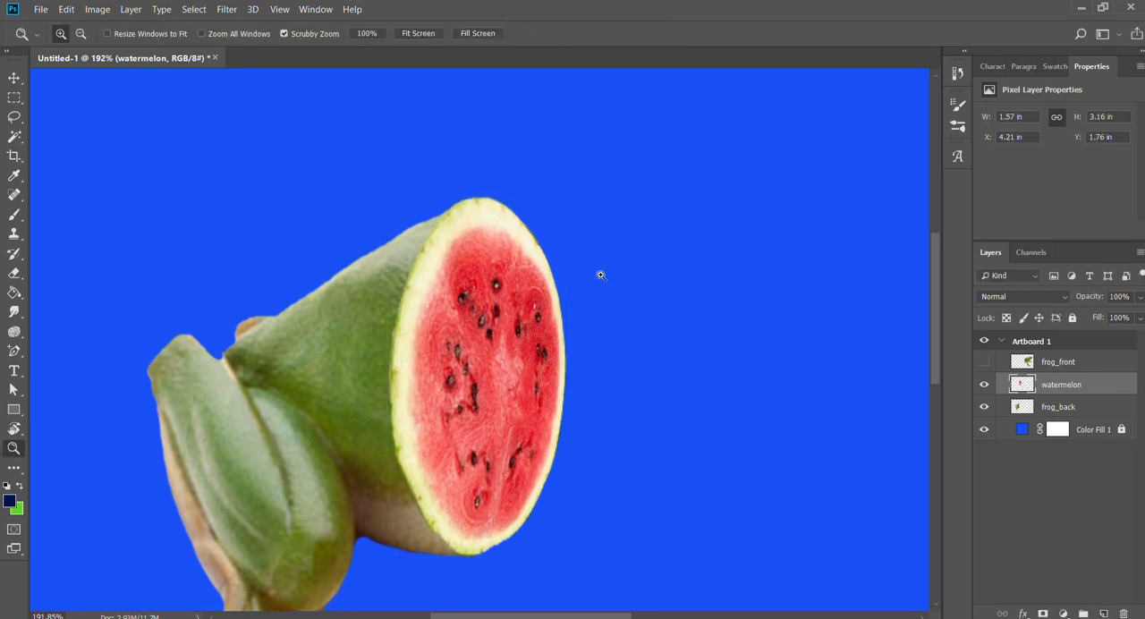
# Inspect the watermelon's lower rim and its fit against the frog's back half up close.
pyautogui.scroll(-3, 706, 405)
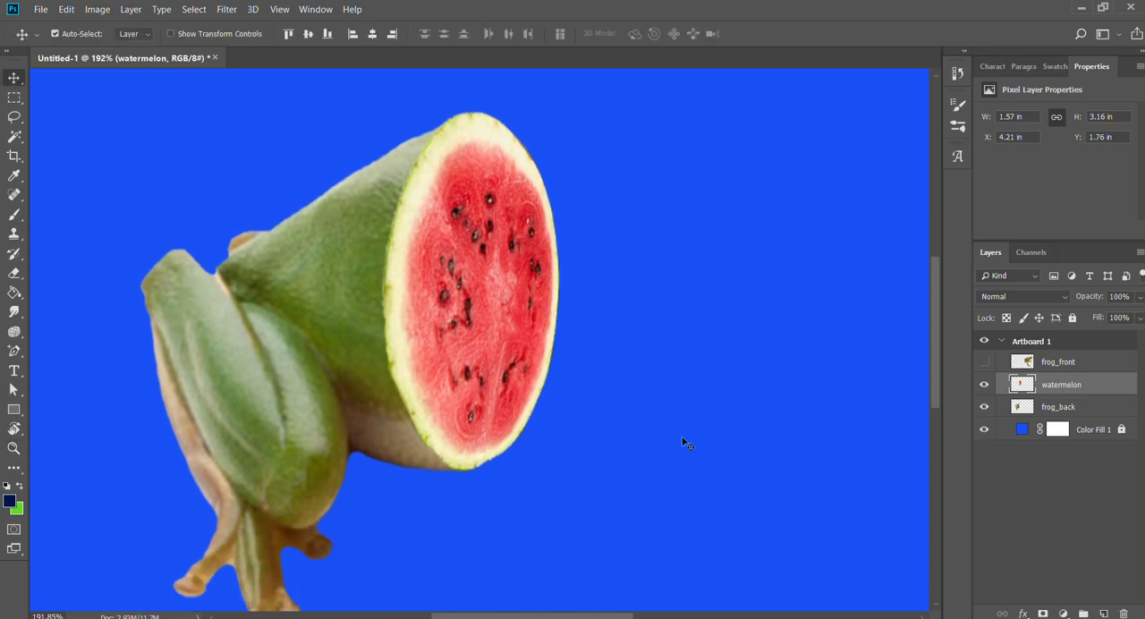
pyautogui.moveTo(485, 474); pyautogui.dragTo(612, 466)
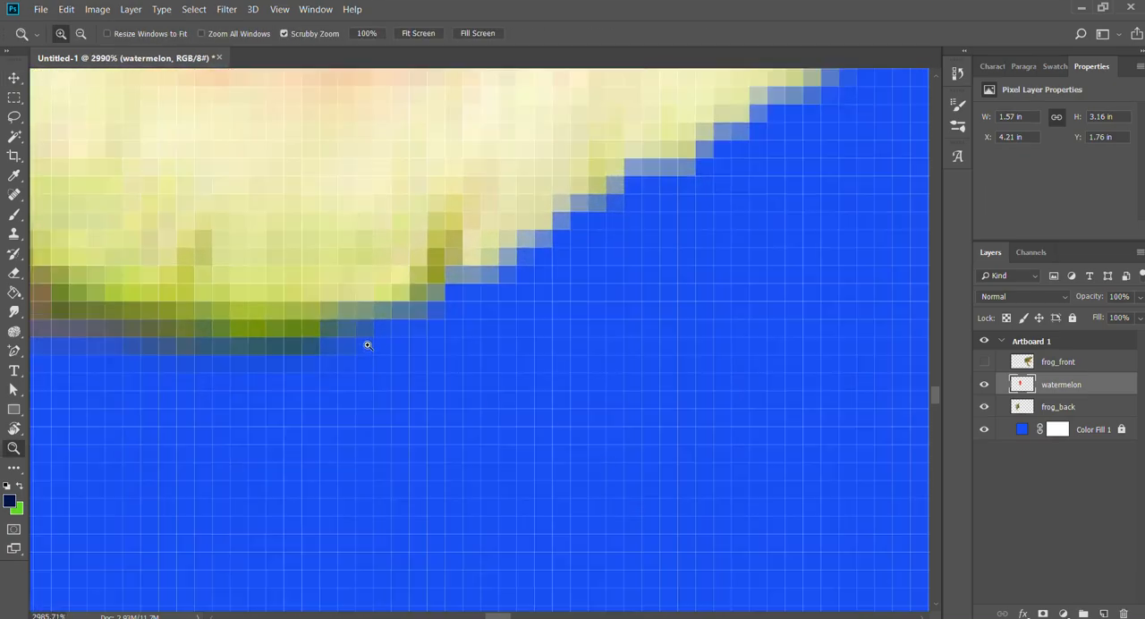
pyautogui.moveTo(366, 342); pyautogui.dragTo(219, 342)
pyautogui.moveTo(469, 309); pyautogui.dragTo(492, 328)
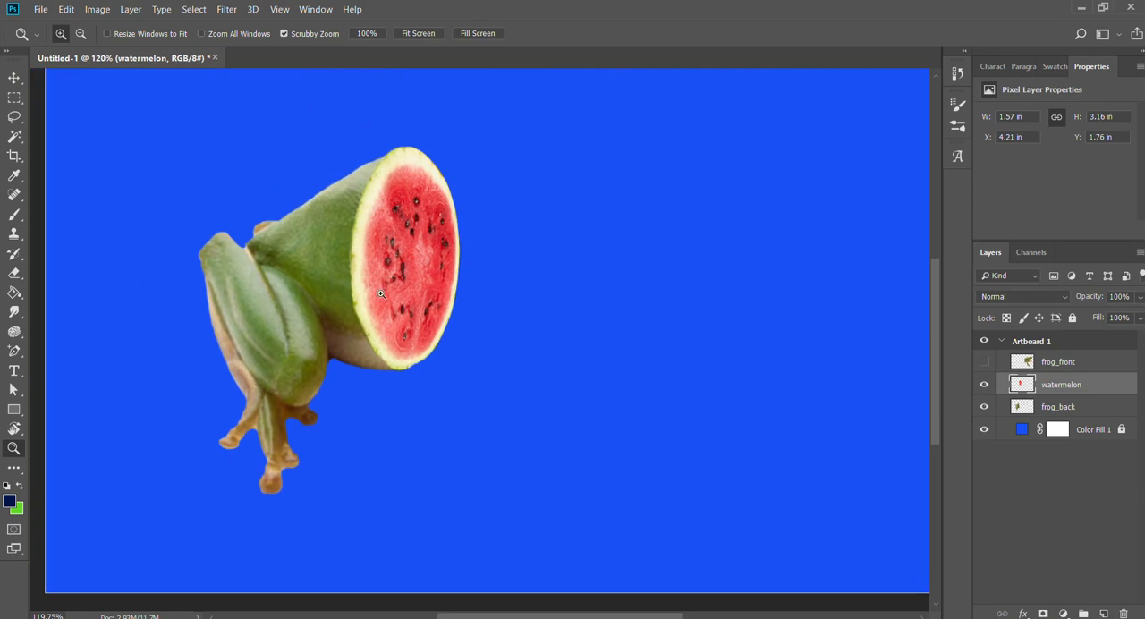
pyautogui.moveTo(382, 293); pyautogui.dragTo(411, 291)
pyautogui.press('v')
pyautogui.moveTo(606, 292); pyautogui.dragTo(636, 384)
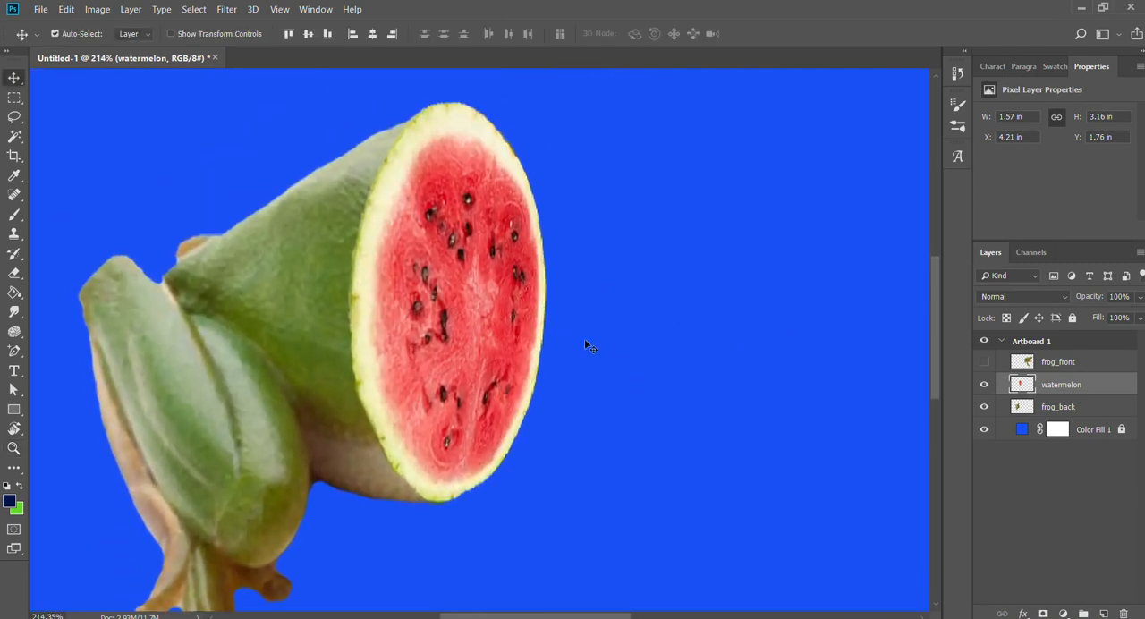
# Show frog_front and move it left to about X 5.15 in so it partly overlaps the watermelon slice.
pyautogui.click(984, 362)
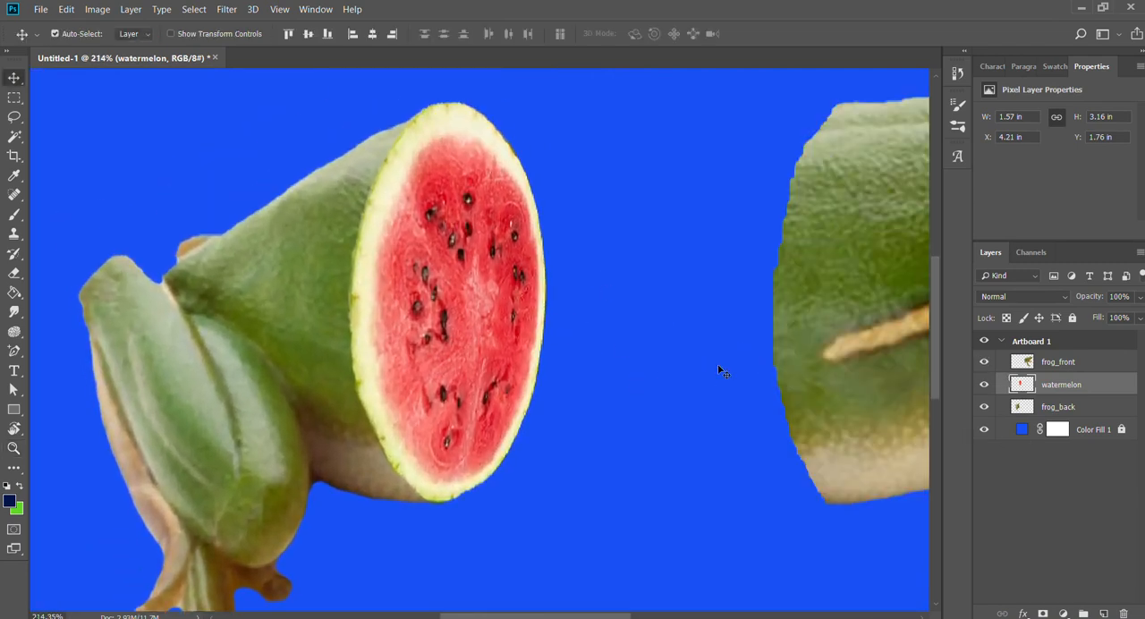
pyautogui.press('z')
pyautogui.moveTo(718, 373); pyautogui.dragTo(698, 367)
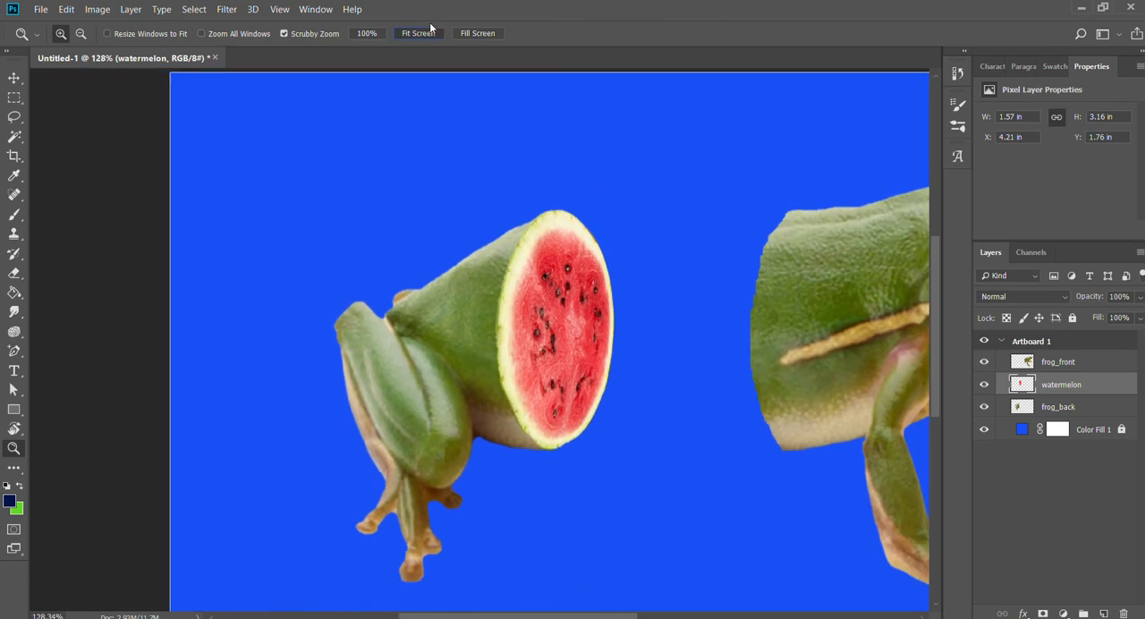
pyautogui.click(434, 32)
pyautogui.press('v')
pyautogui.moveTo(629, 281); pyautogui.dragTo(476, 282)
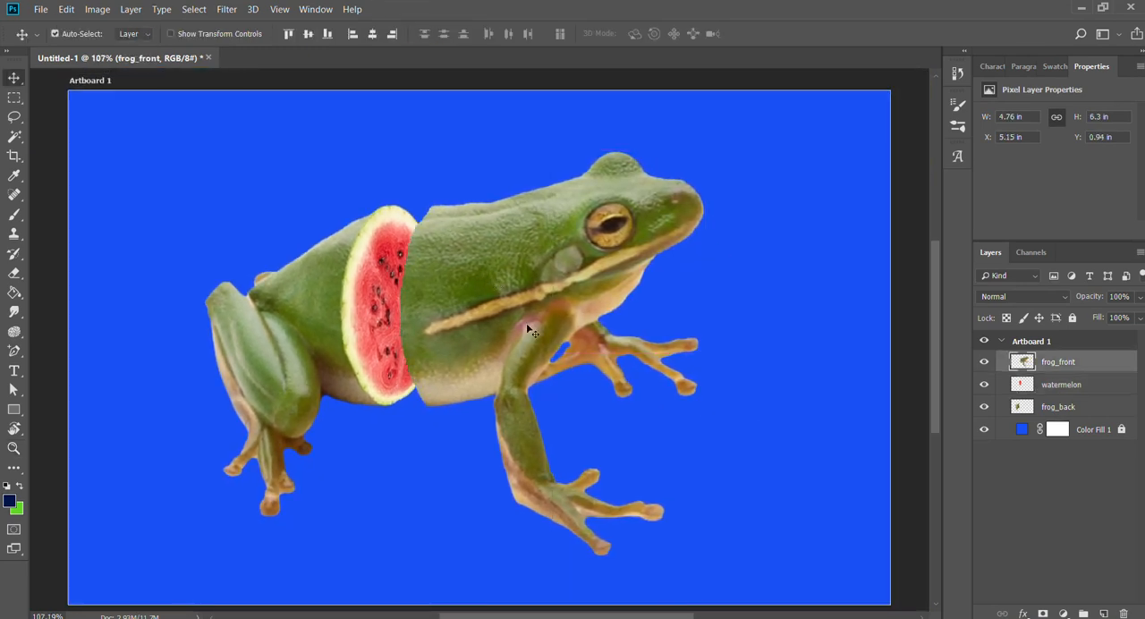